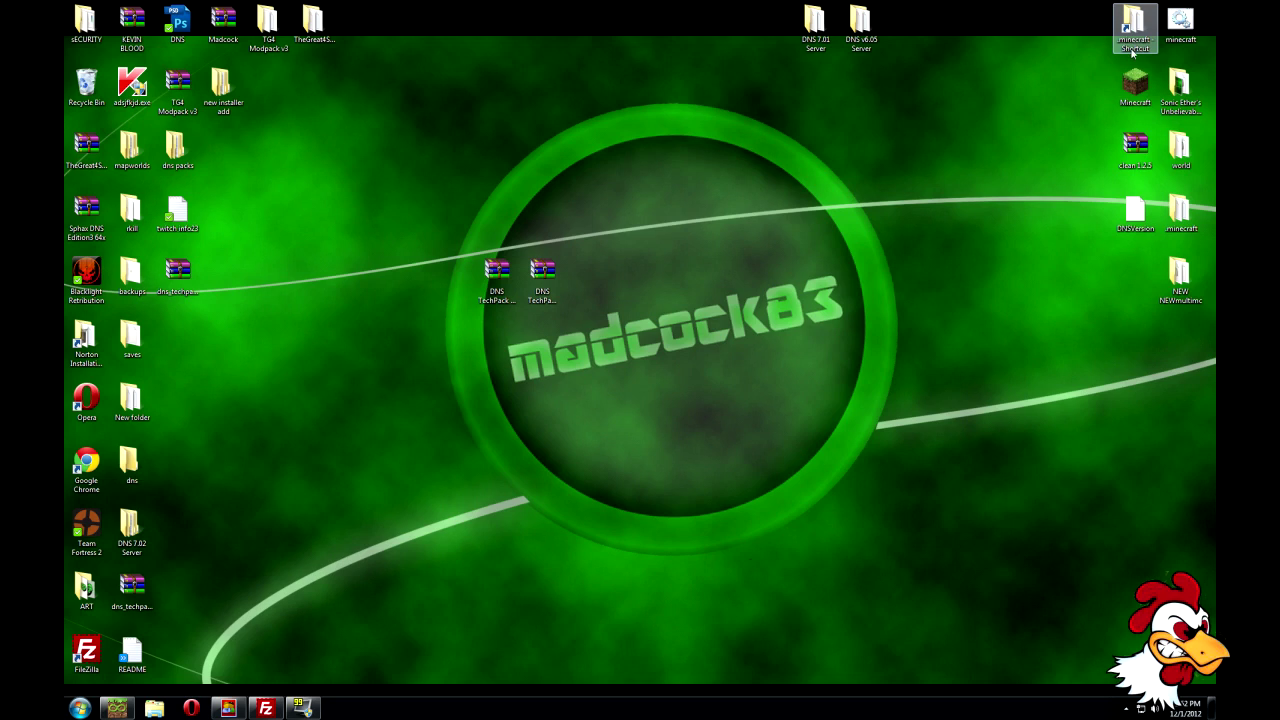
Step: Check the contents of the .minecraft folder through its desktop shortcut and close the folder window
double_click(1135, 38)
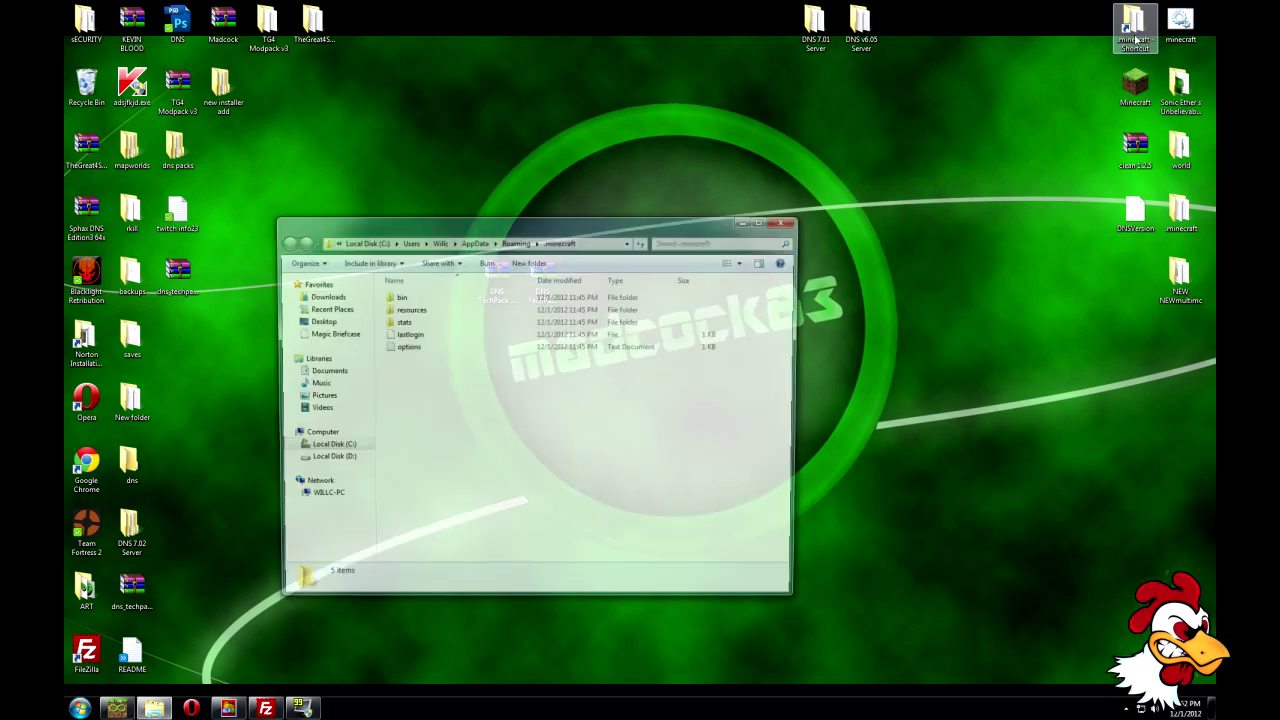
left_click_drag(600, 240, 698, 233)
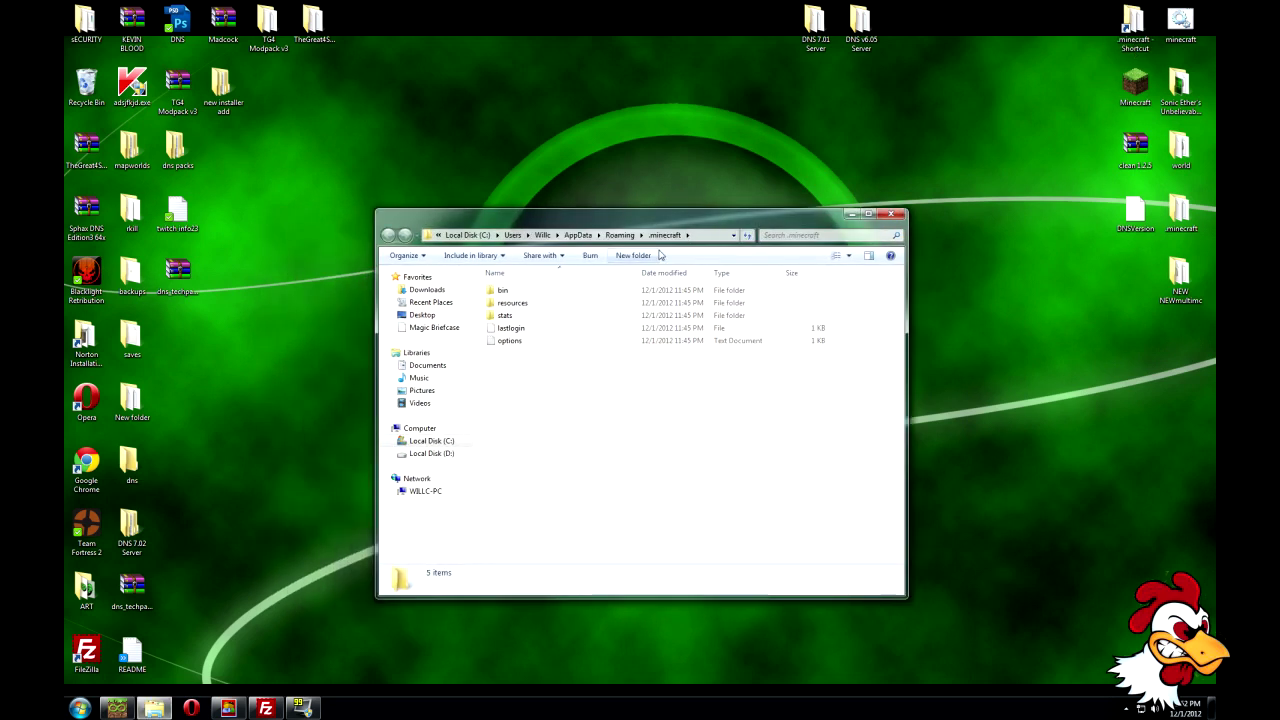
left_click_drag(563, 368, 494, 300)
left_click(893, 215)
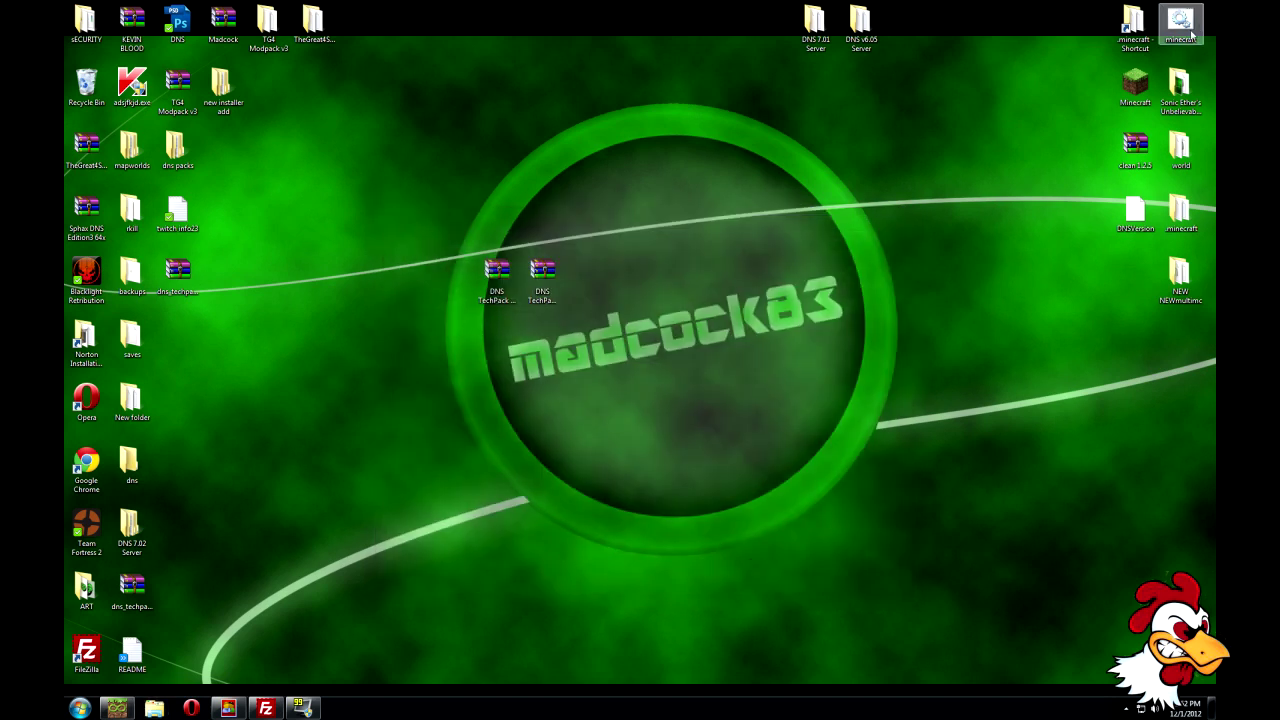
Step: Start the Minecraft launcher from the desktop batch file and set it to force a game update
double_click(1195, 24)
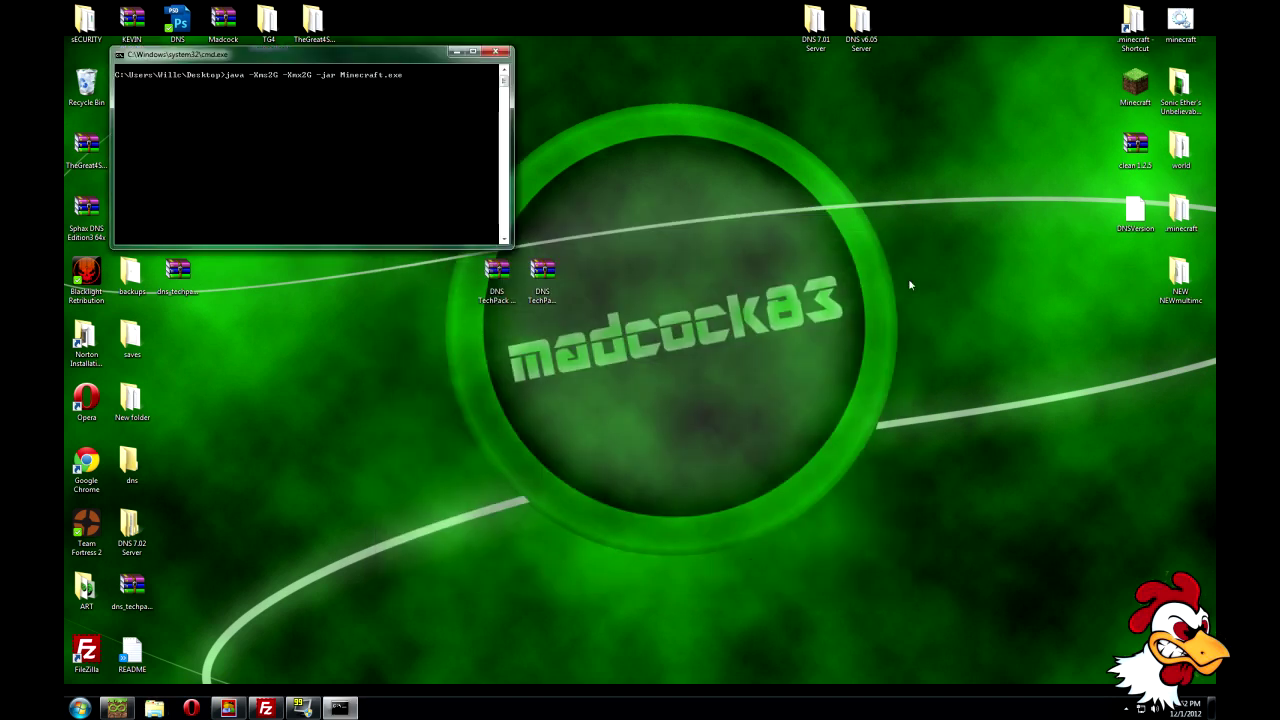
left_click(455, 51)
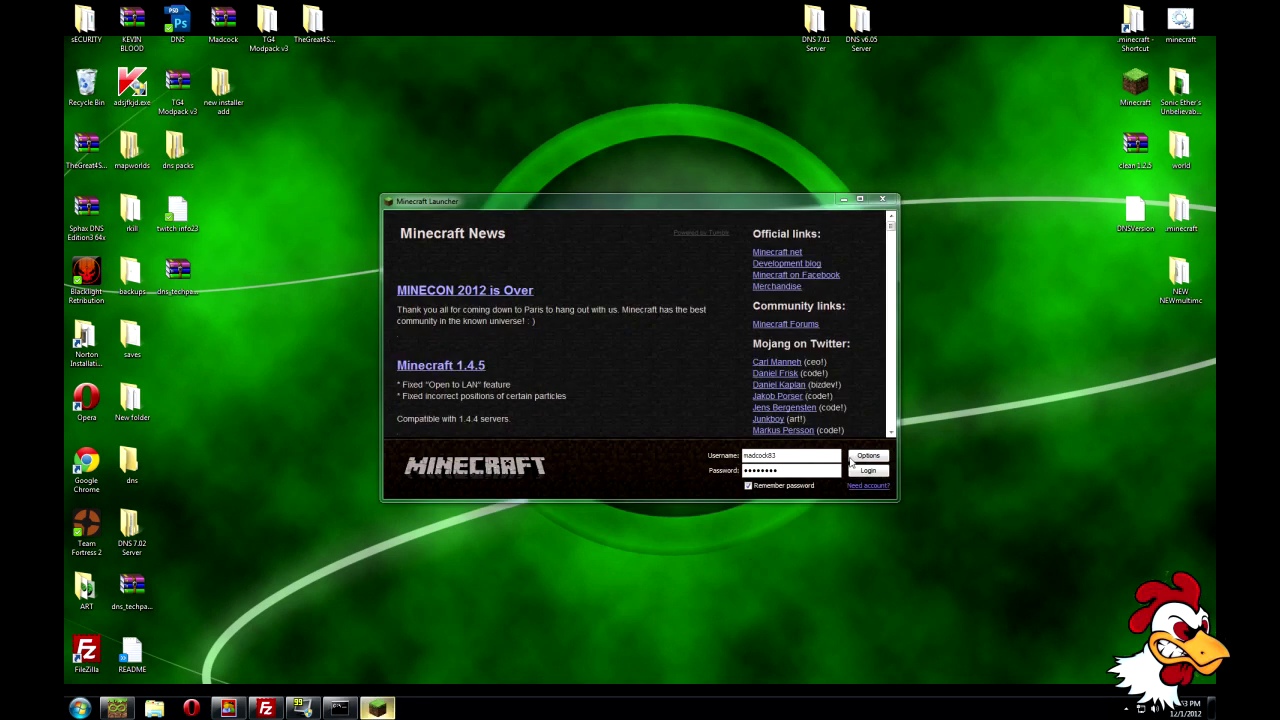
left_click(852, 458)
left_click(692, 350)
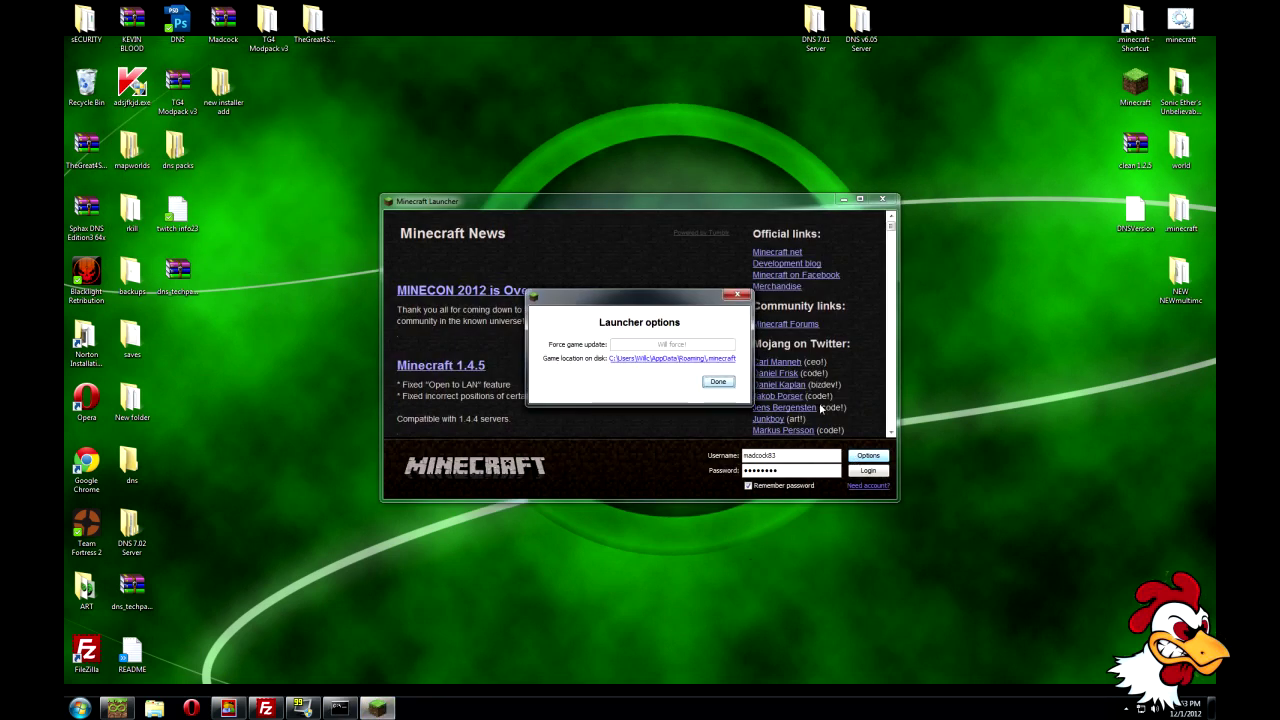
left_click(738, 295)
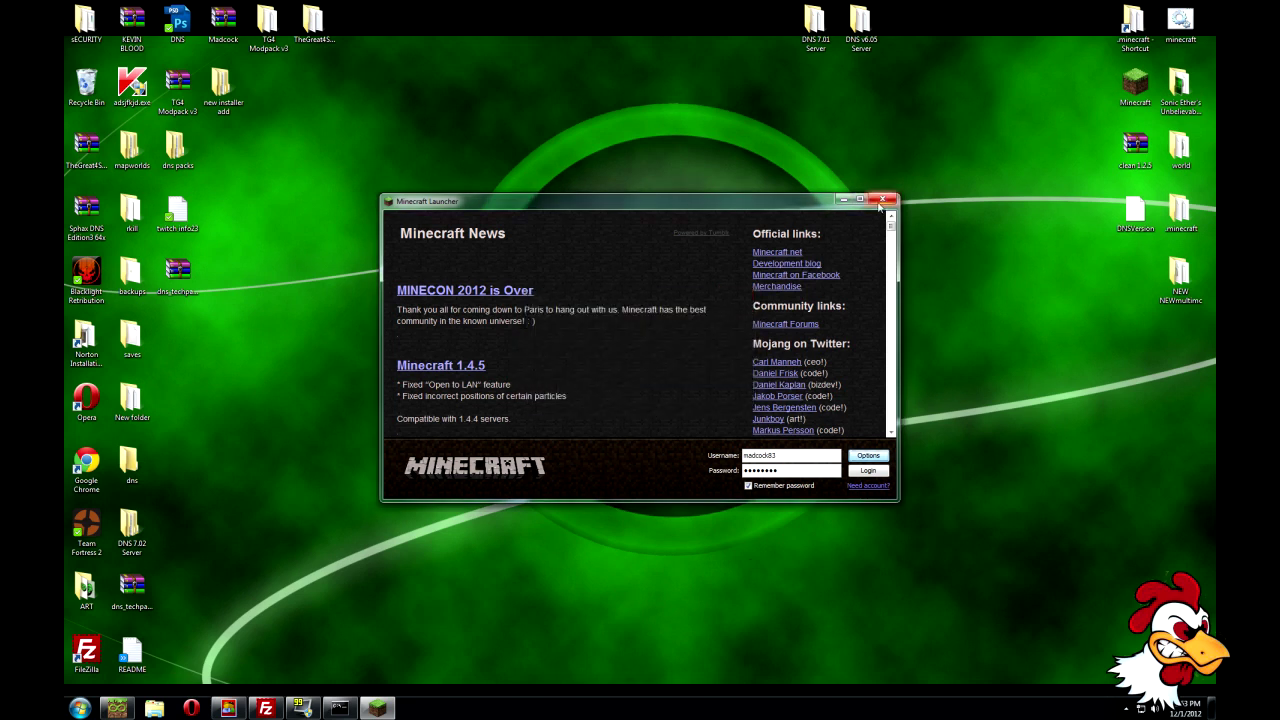
Step: Log in with the saved account and close Minecraft once its main menu has loaded
left_click(864, 473)
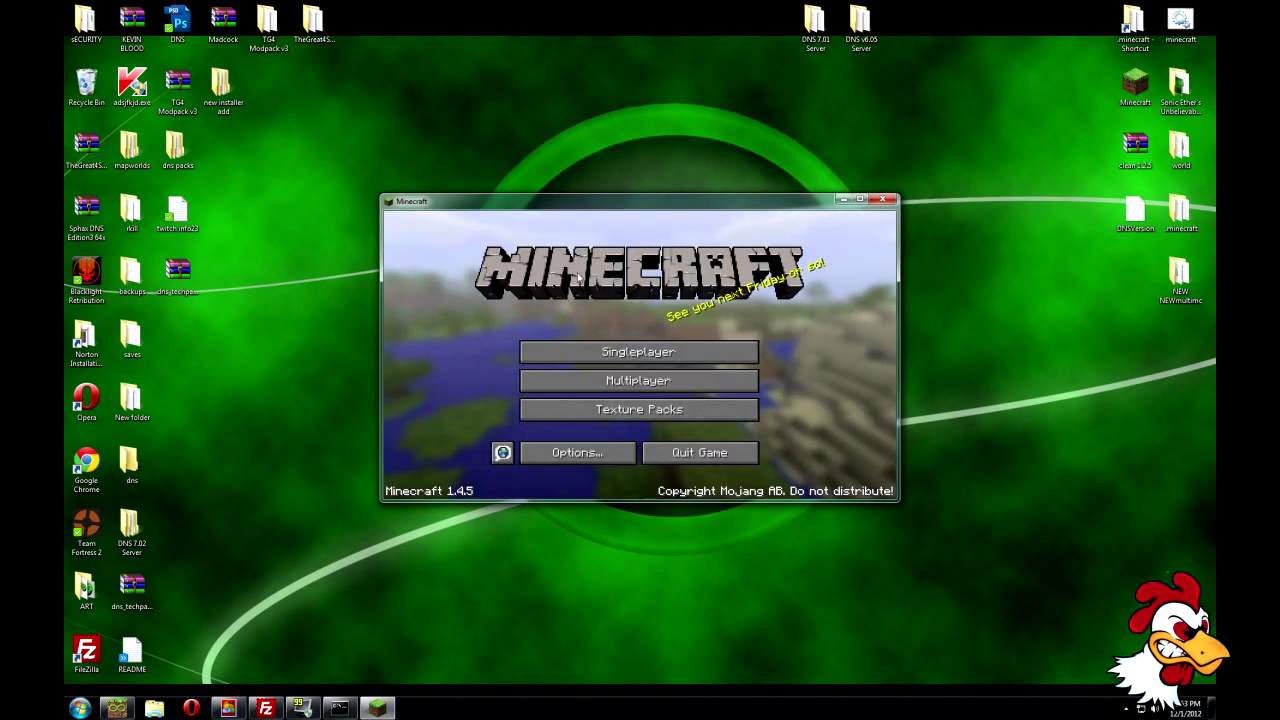
left_click(882, 199)
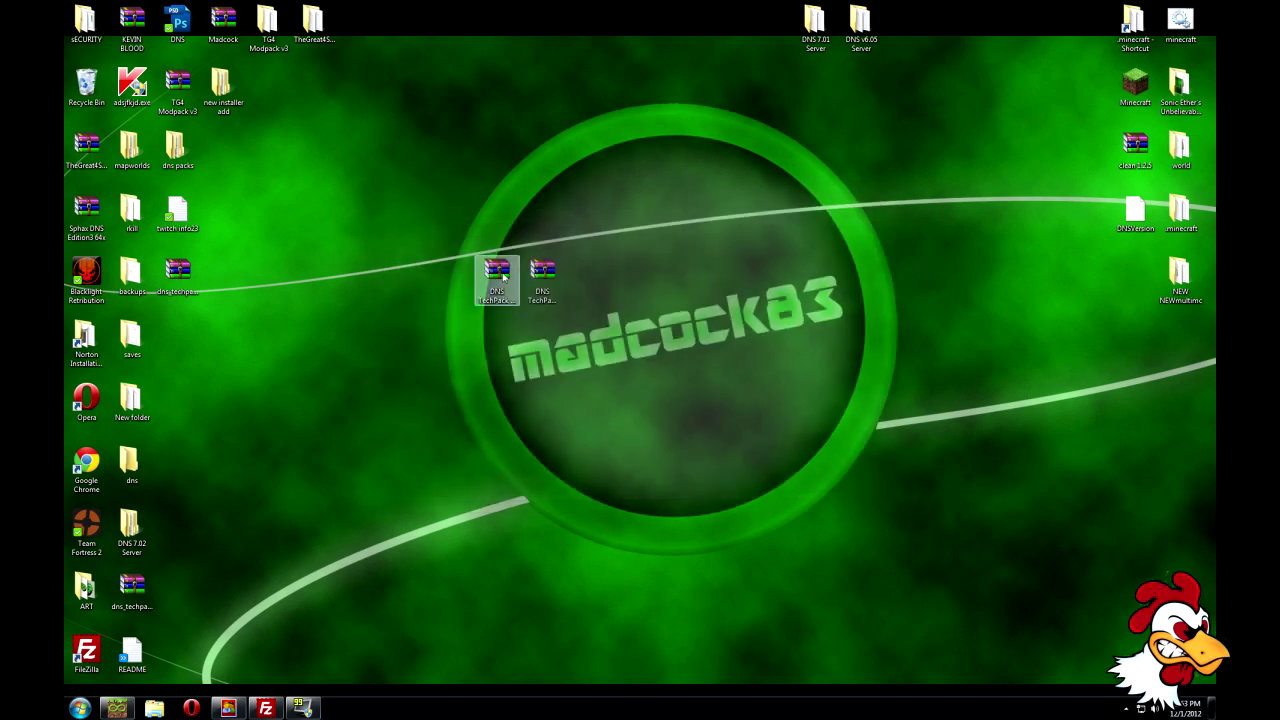
Step: Open the DNS TechPack v7.04a archive, read through its README.txt file and close the file
left_click(545, 278)
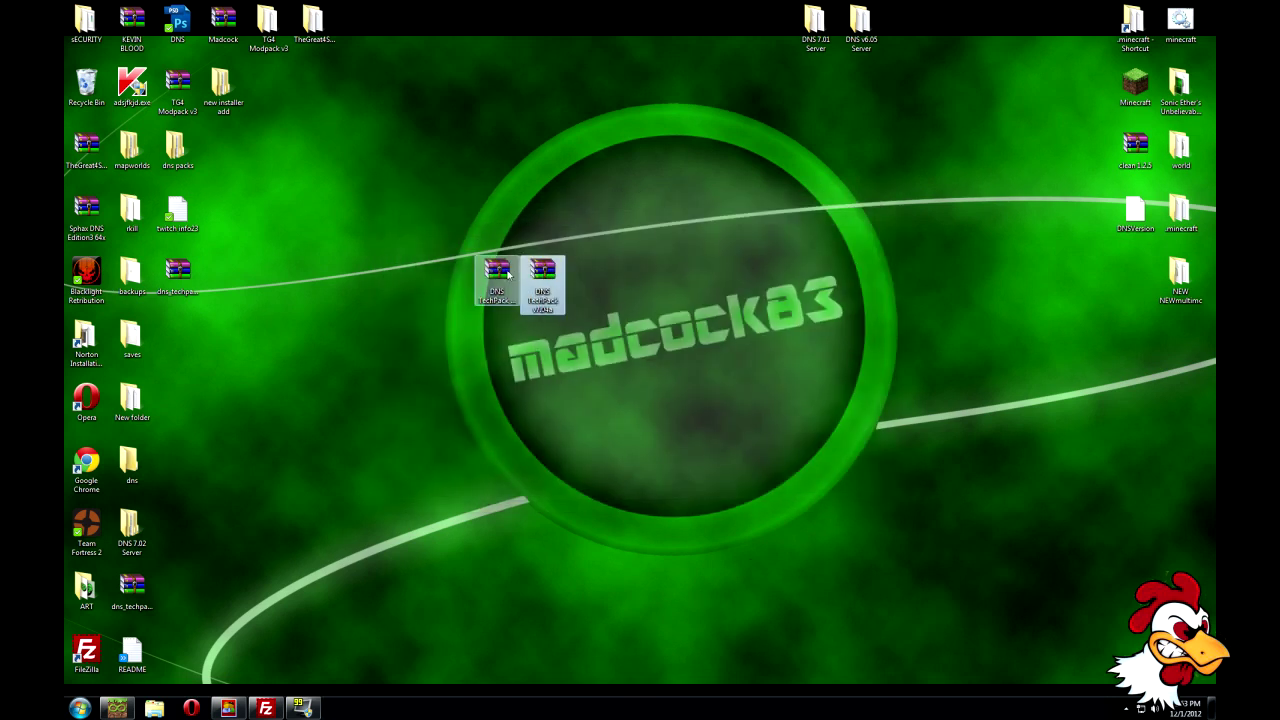
double_click(540, 280)
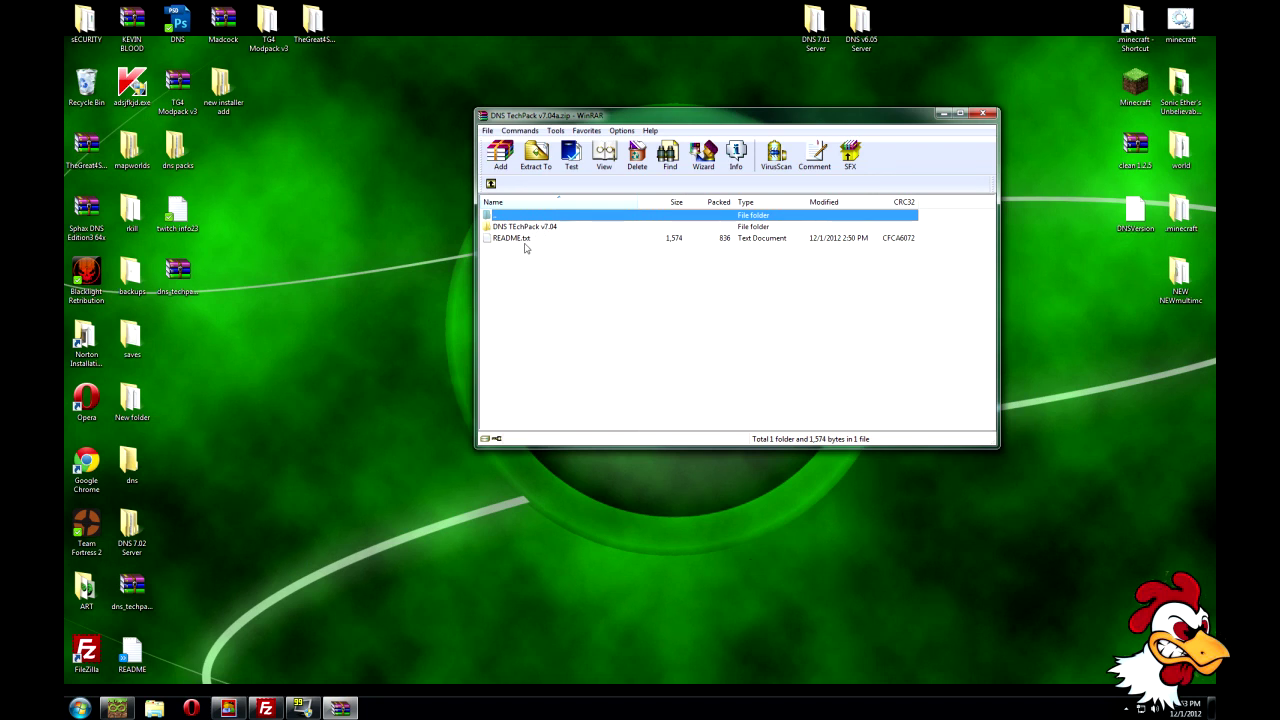
double_click(515, 239)
scroll(710, 410, "down", 3)
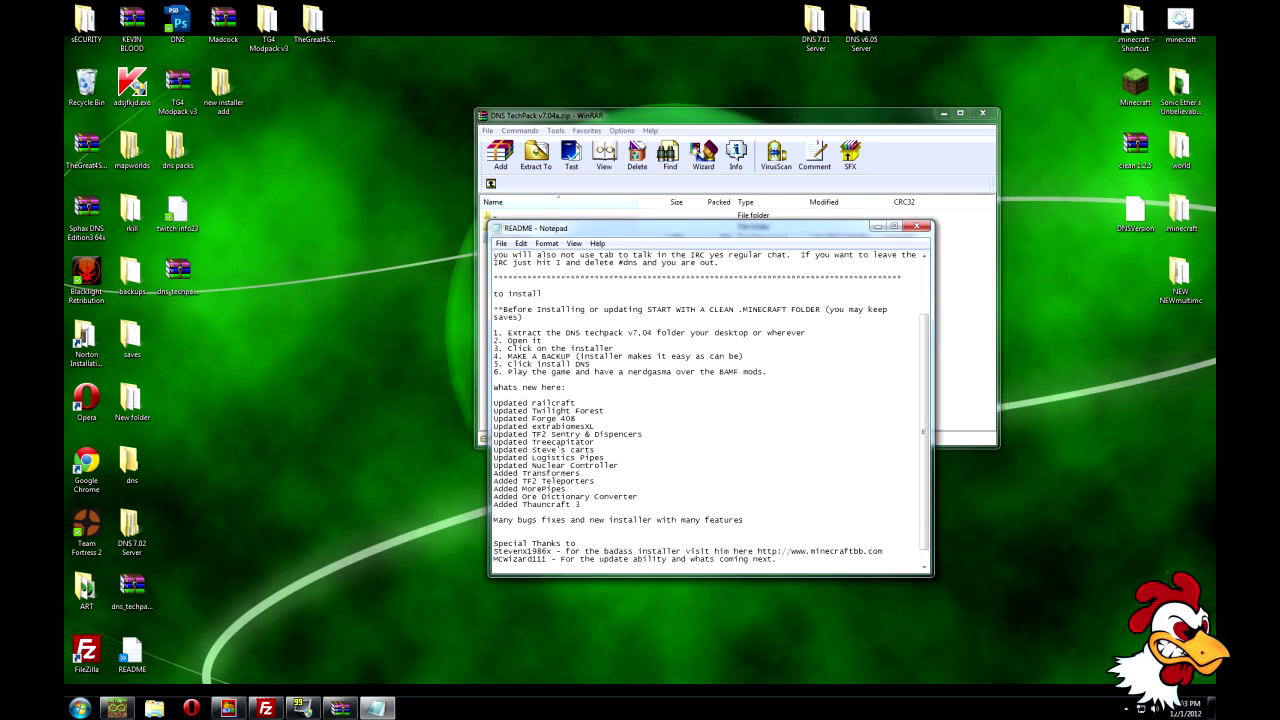
scroll(710, 410, "down", 1)
scroll(710, 410, "up", 4)
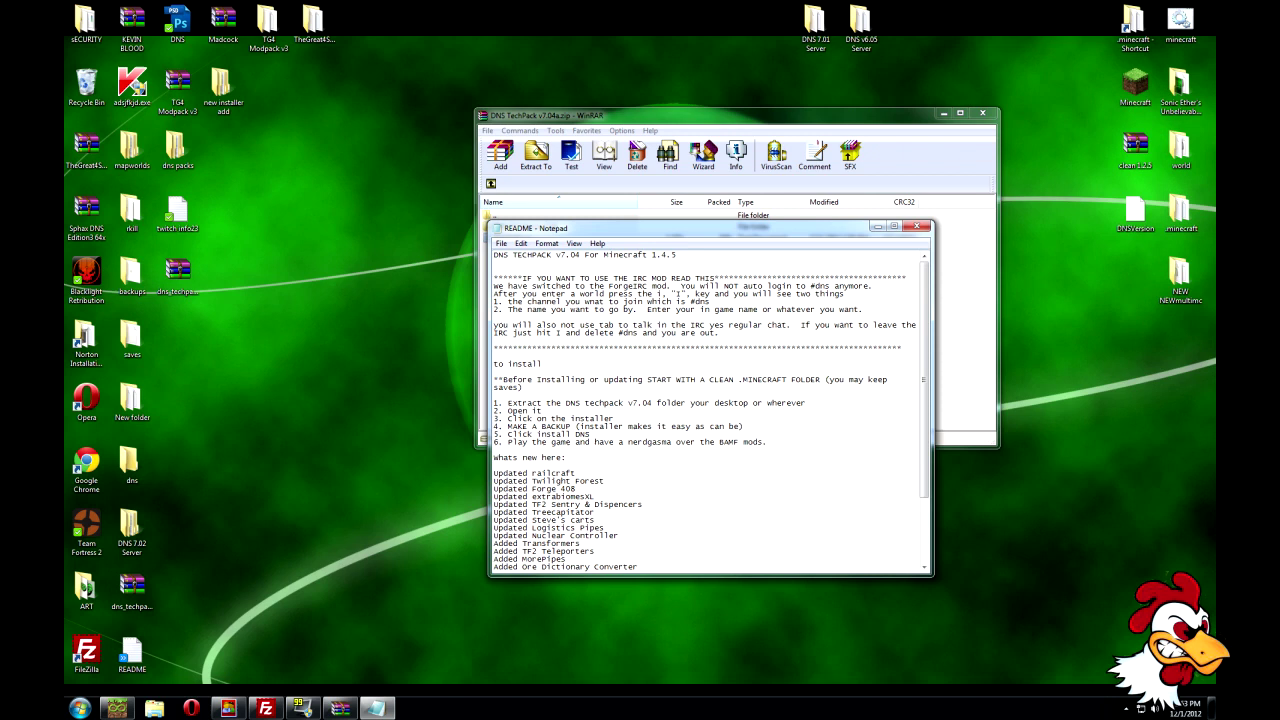
left_click(916, 227)
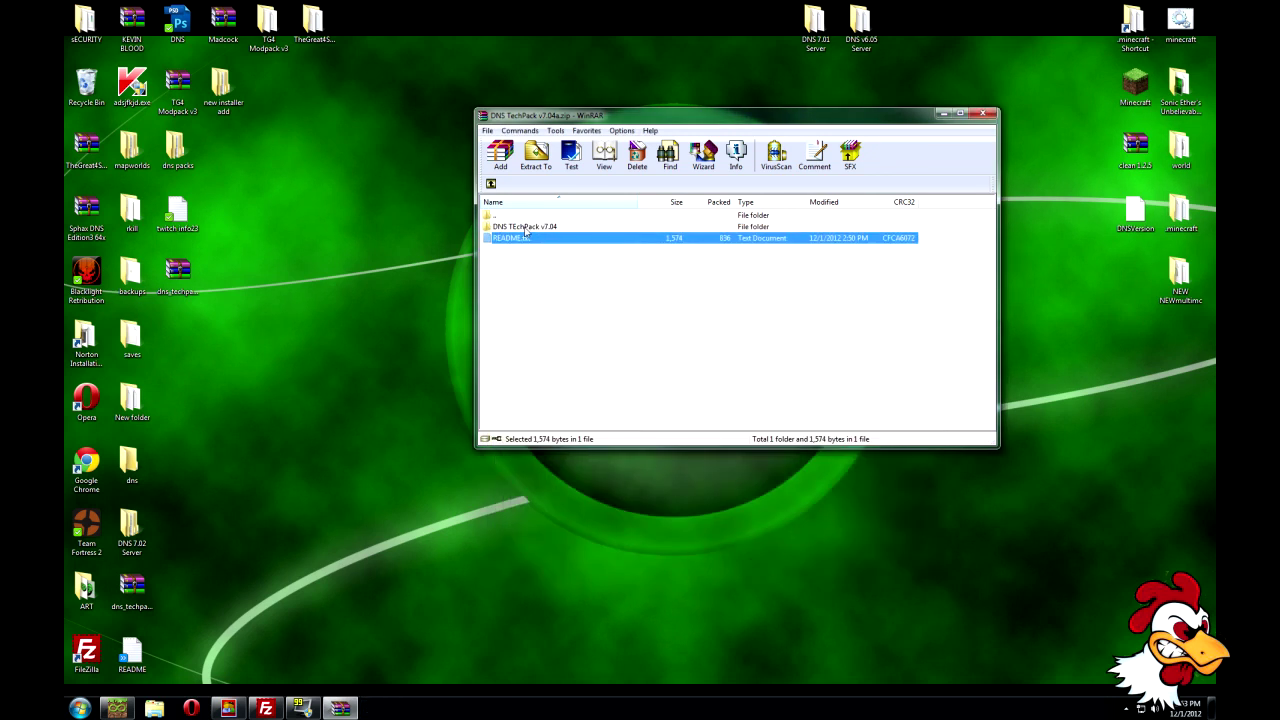
Step: Extract the DNS TEchPack v7.04 folder from the archive to the desktop and close the archive
mouse_move(525, 231)
left_mouse_down()
mouse_move(403, 221)
mouse_move(500, 228)
left_mouse_up()
left_click_drag(404, 236, 409, 230)
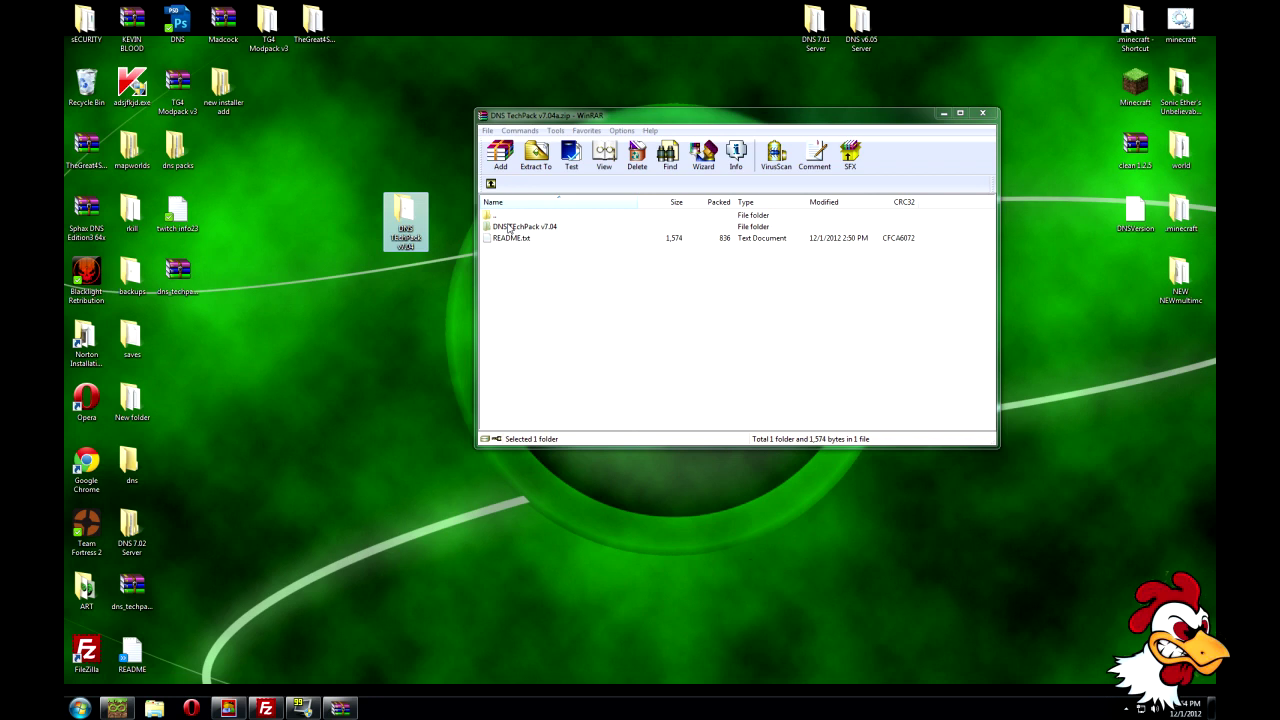
left_click(538, 160)
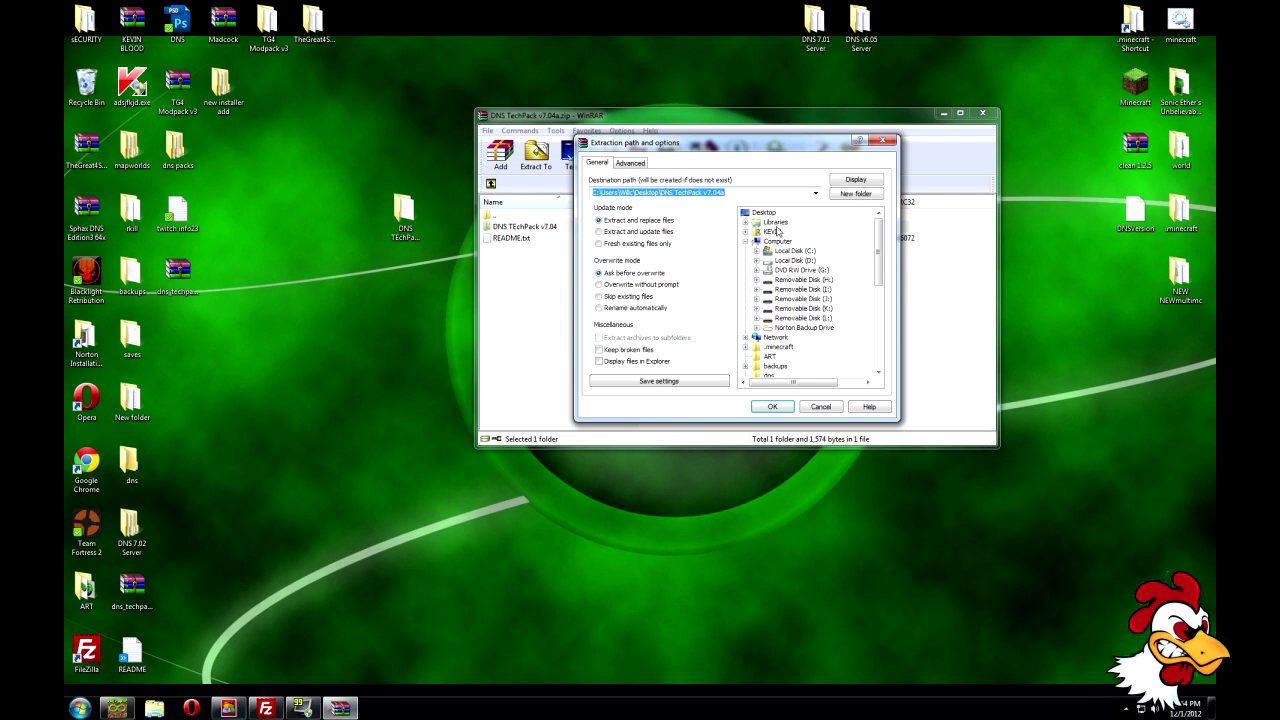
left_click(886, 141)
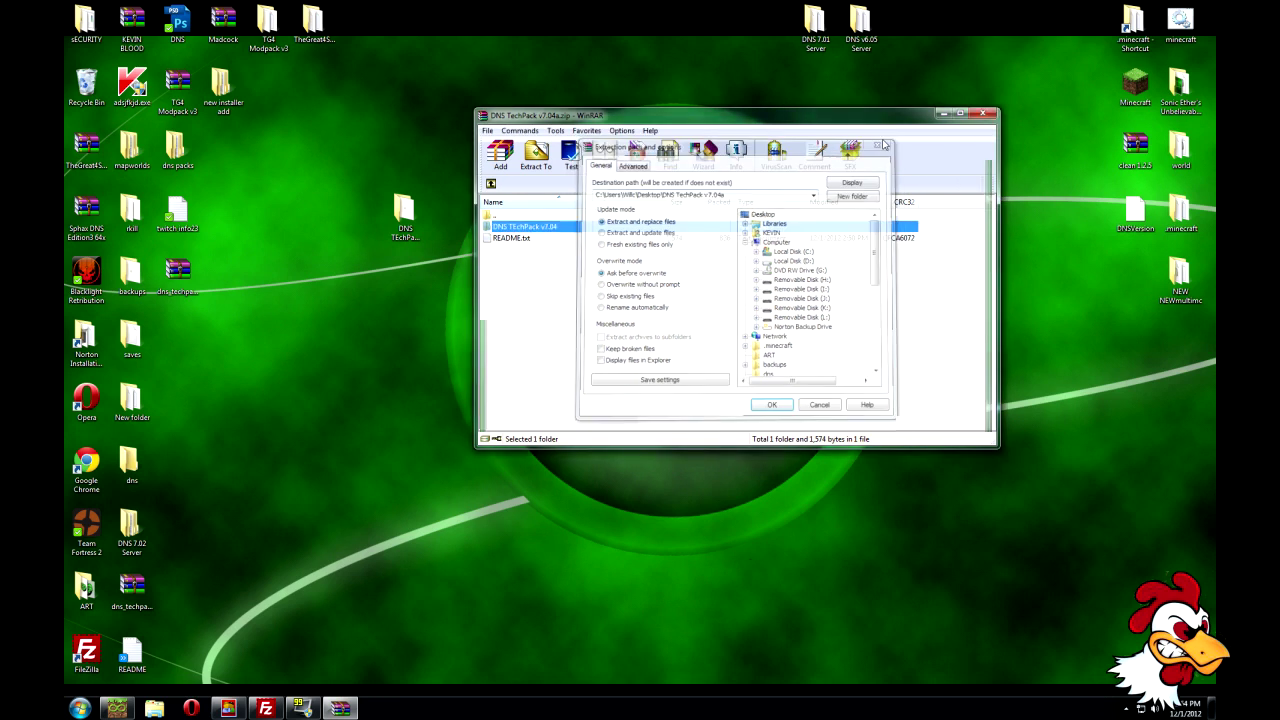
left_click(981, 113)
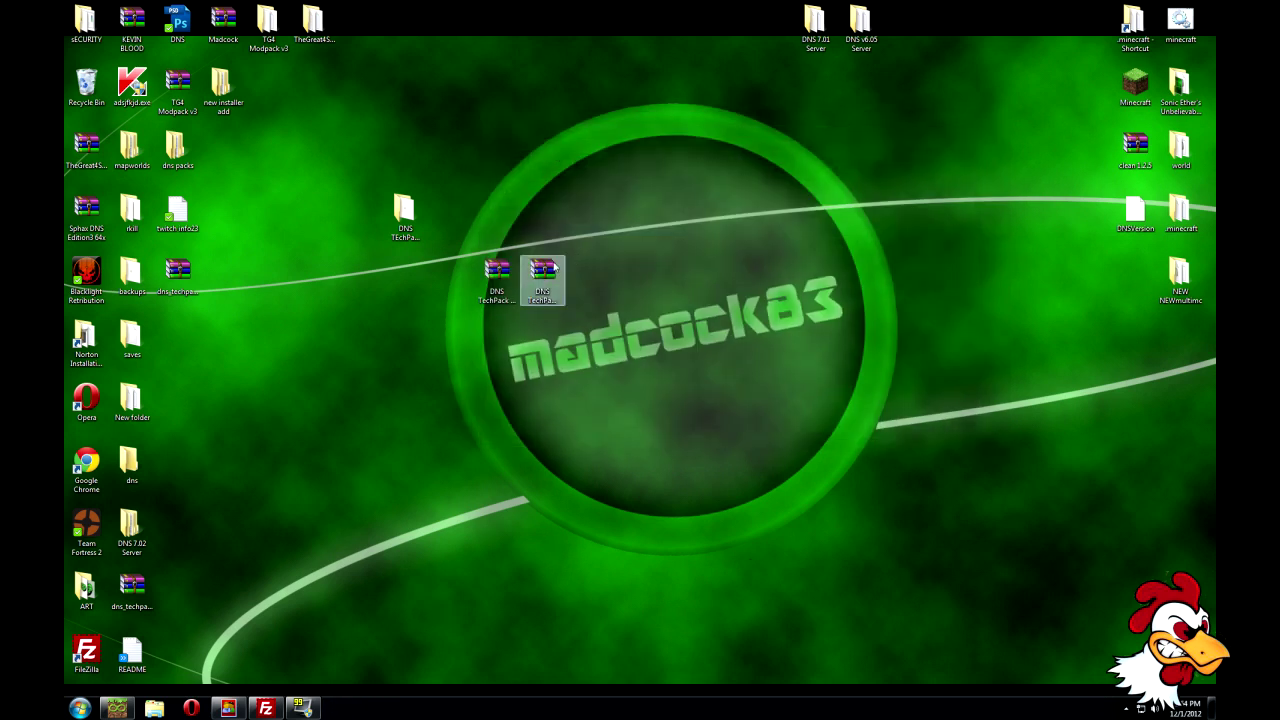
Step: Move the two DNS TechPack archives beside the other desktop icons and place the extracted folder near the desktop's centre
left_click_drag(543, 272, 200, 336)
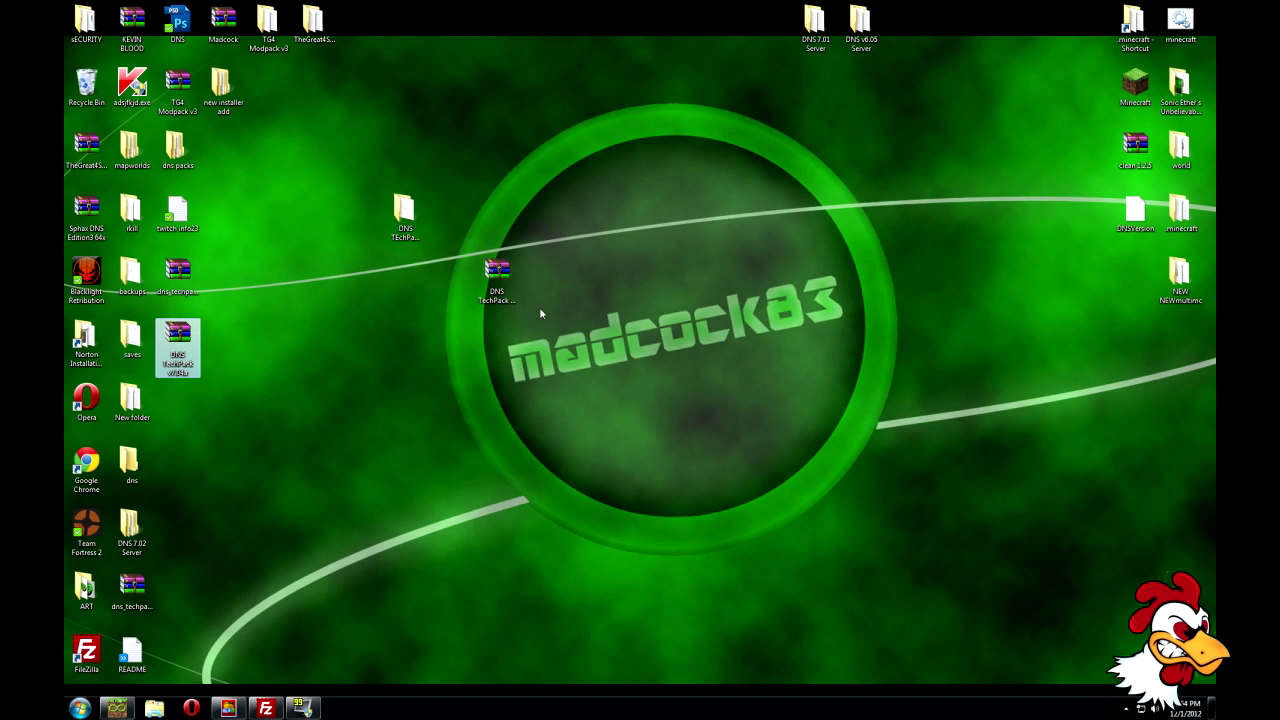
left_click(497, 278)
left_click_drag(508, 281, 196, 408)
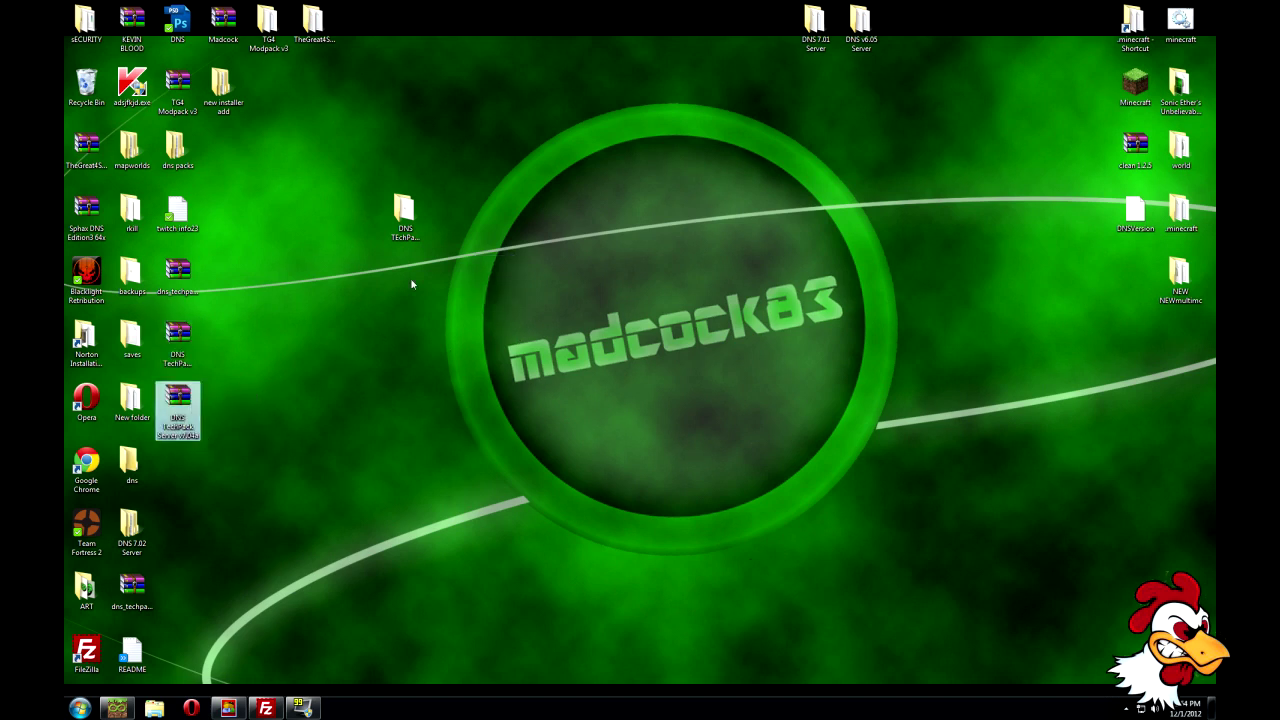
left_click_drag(403, 206, 584, 270)
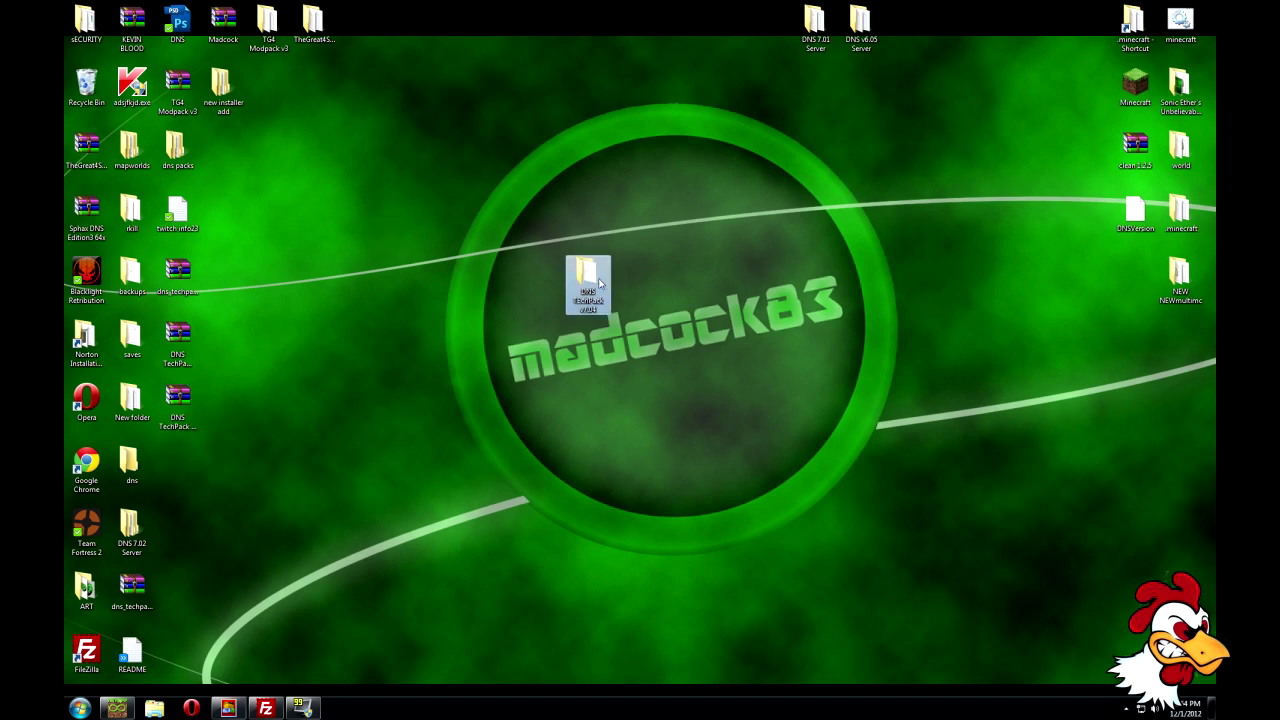
Step: Open the extracted DNS TEchPack v7.04 folder and run the DNS Techpack jar file to start the installer
double_click(598, 279)
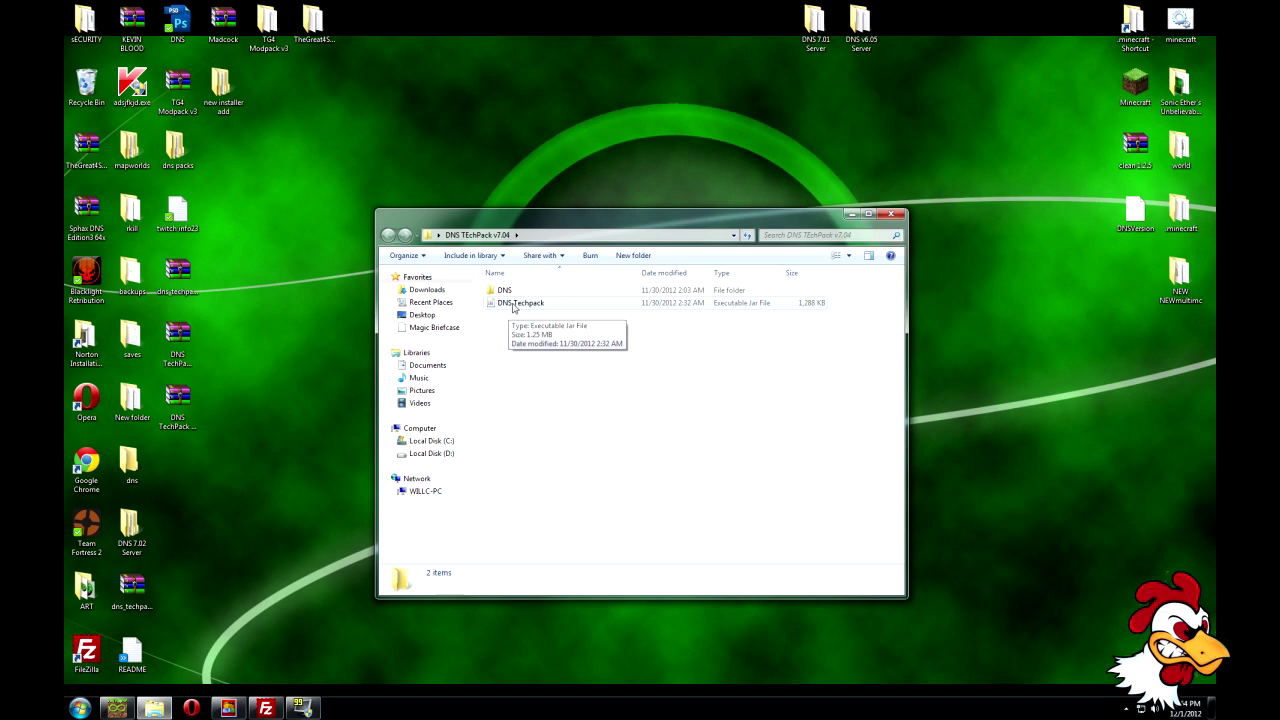
right_click(513, 308)
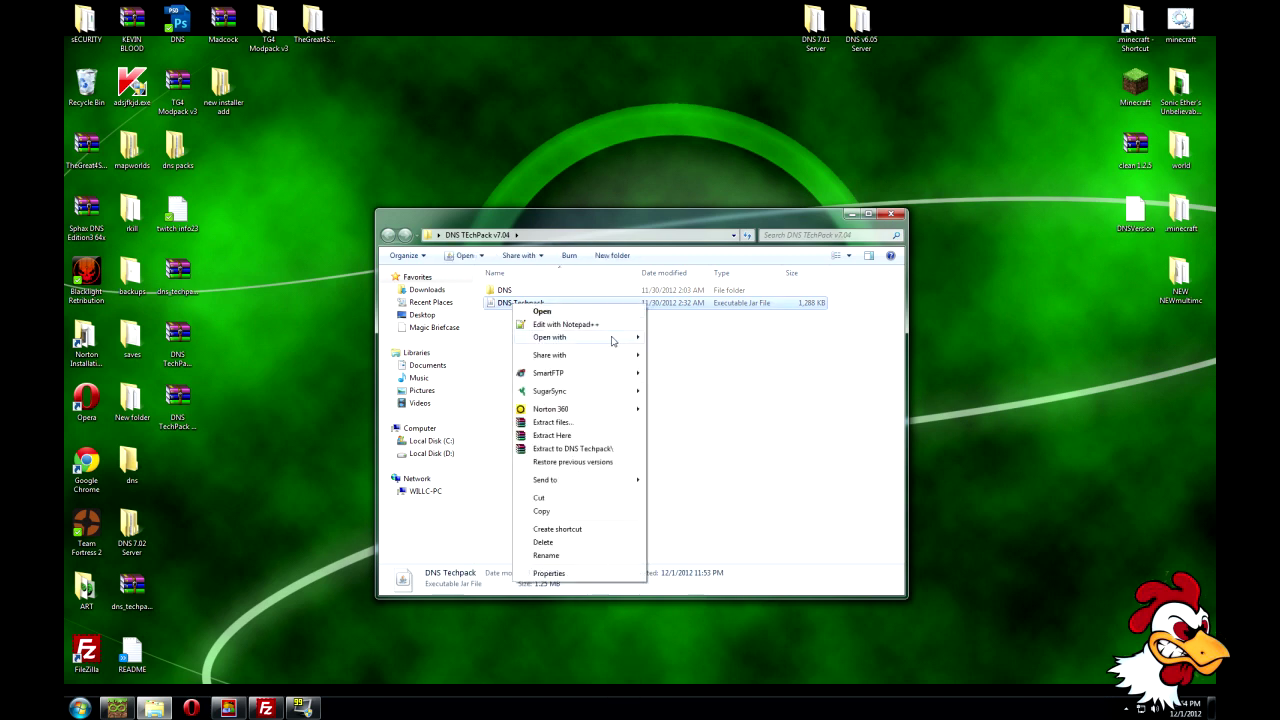
mouse_move(629, 342)
left_click(677, 341)
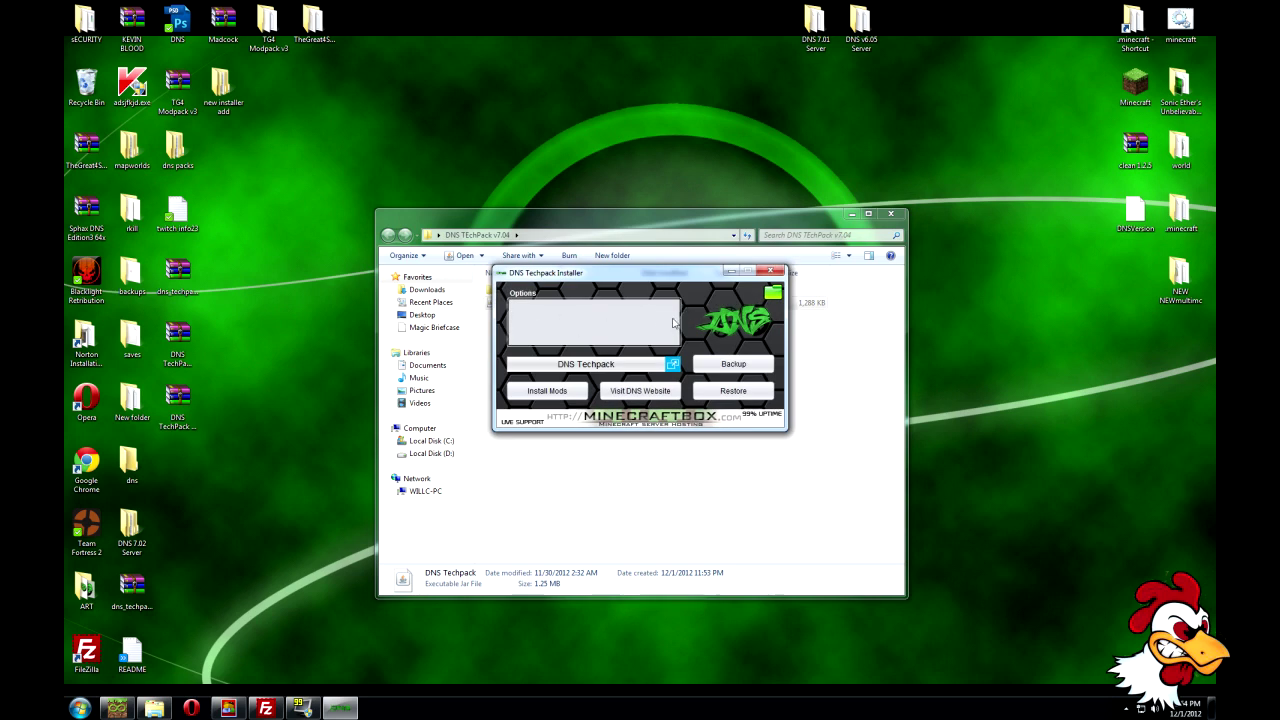
left_click(771, 271)
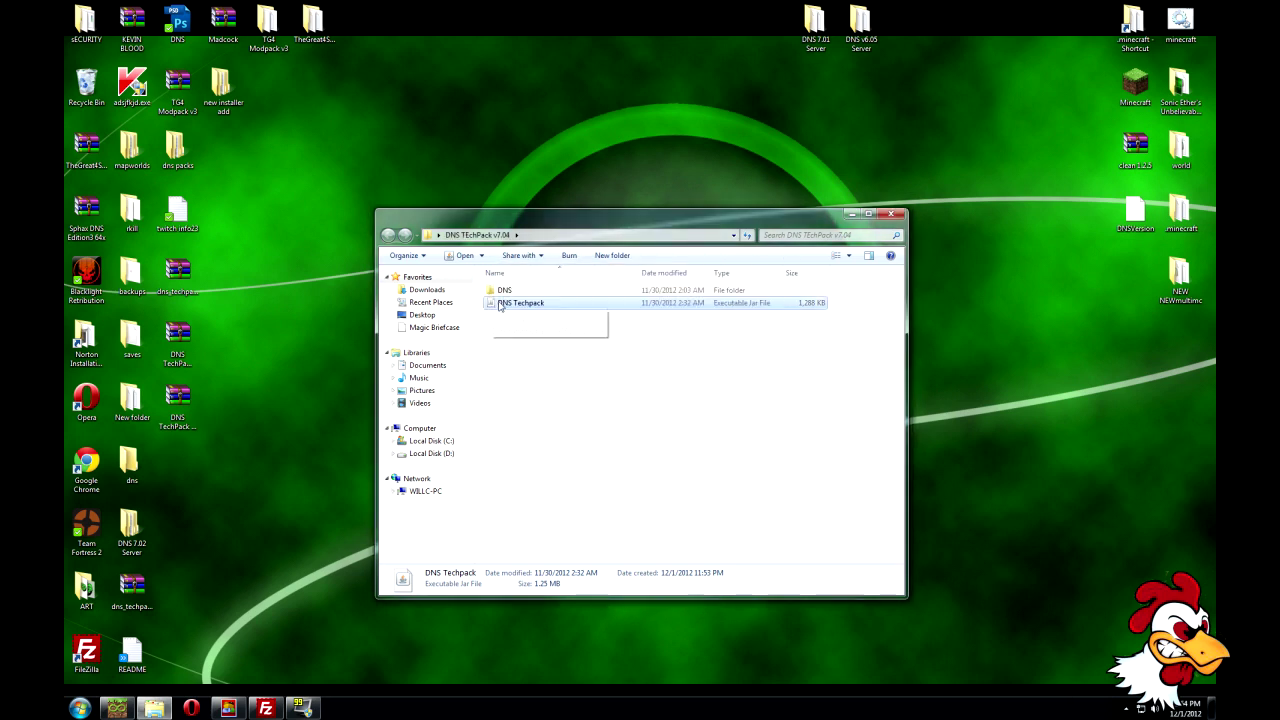
double_click(509, 303)
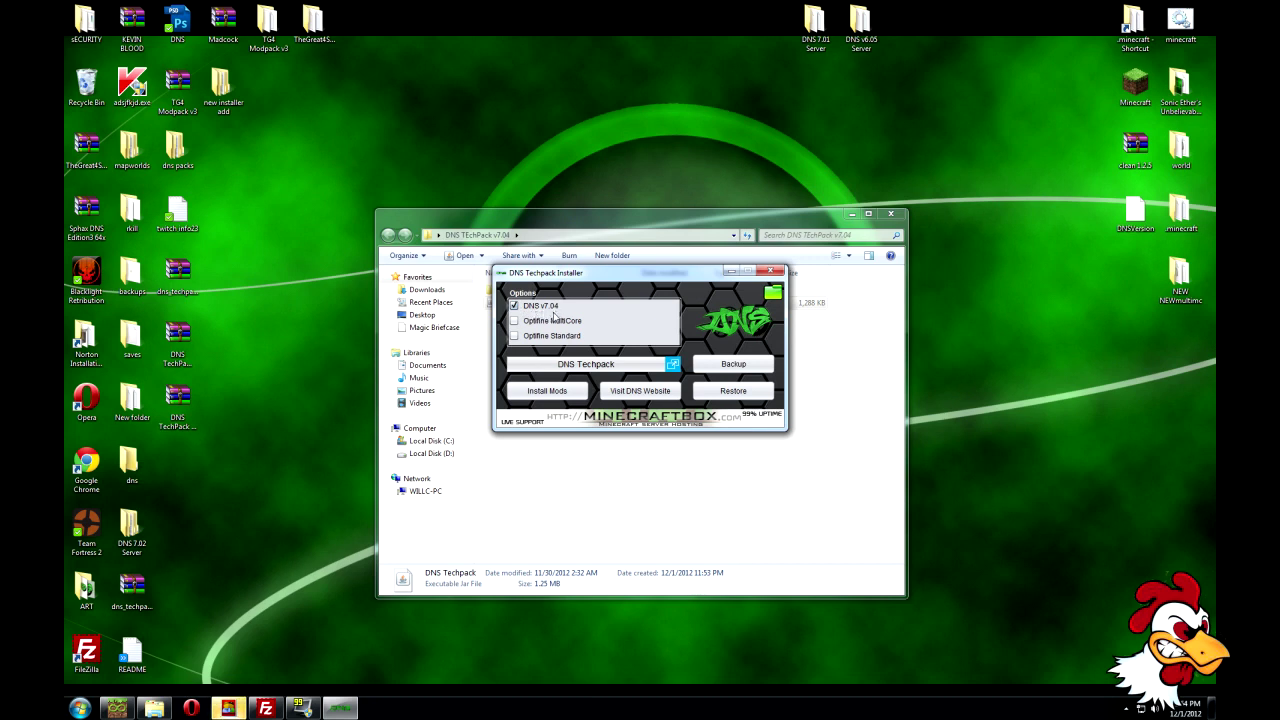
Step: Enable Optifine MultiCore alongside DNS v7.04 in the installer options, leaving Optifine Standard off, and reposition the installer window
left_click(515, 321)
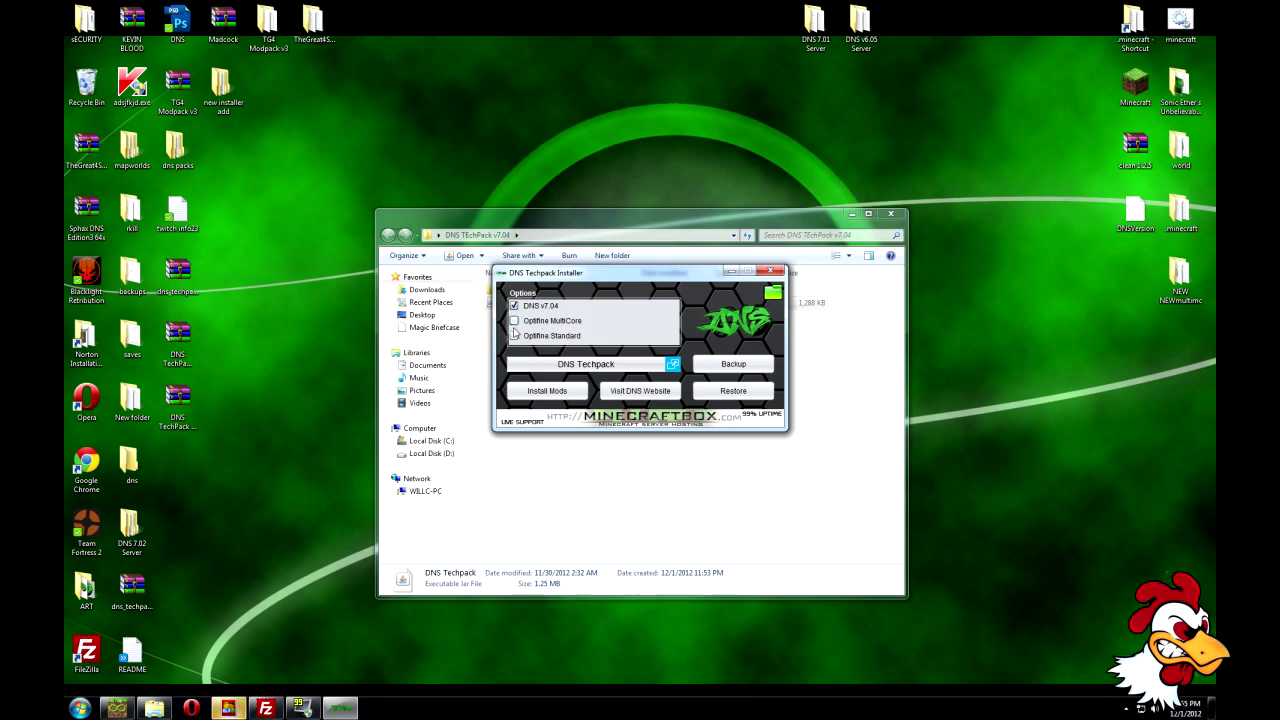
left_click(515, 336)
left_click(514, 335)
left_click_drag(631, 280, 514, 277)
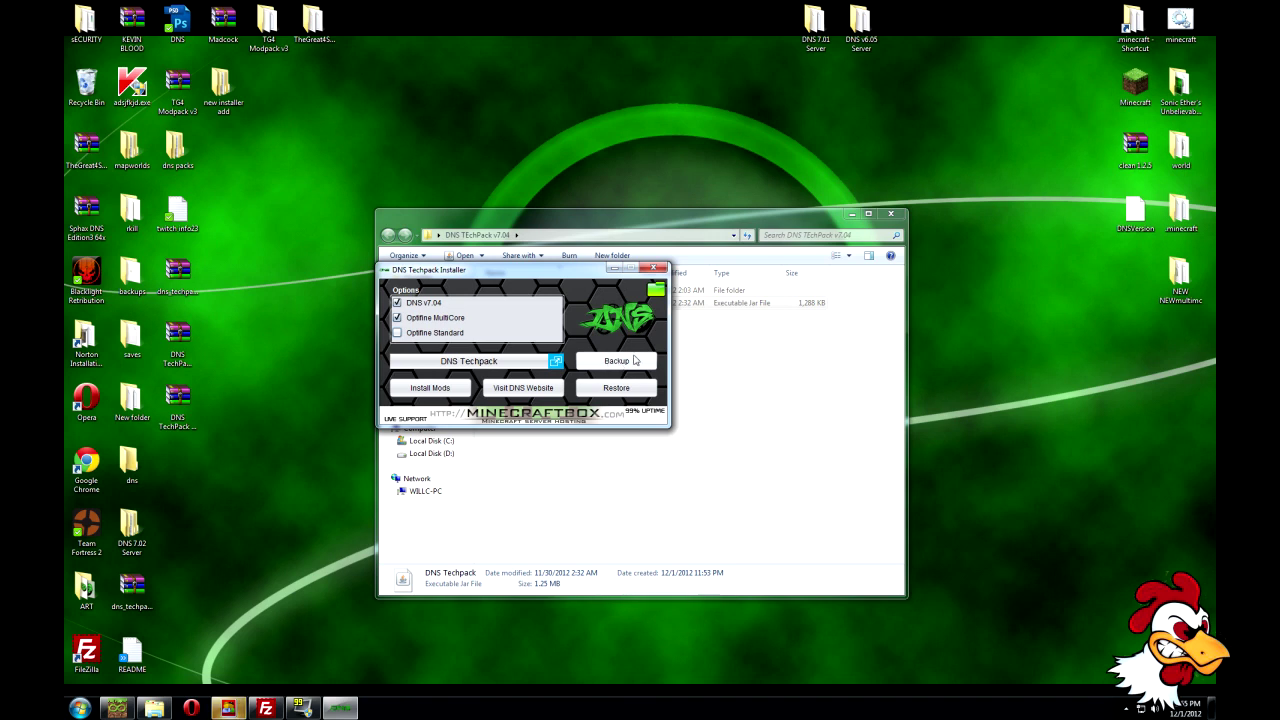
Step: Create a Minecraft backup named "Clean 1.4.5" with worlds included
left_click(621, 363)
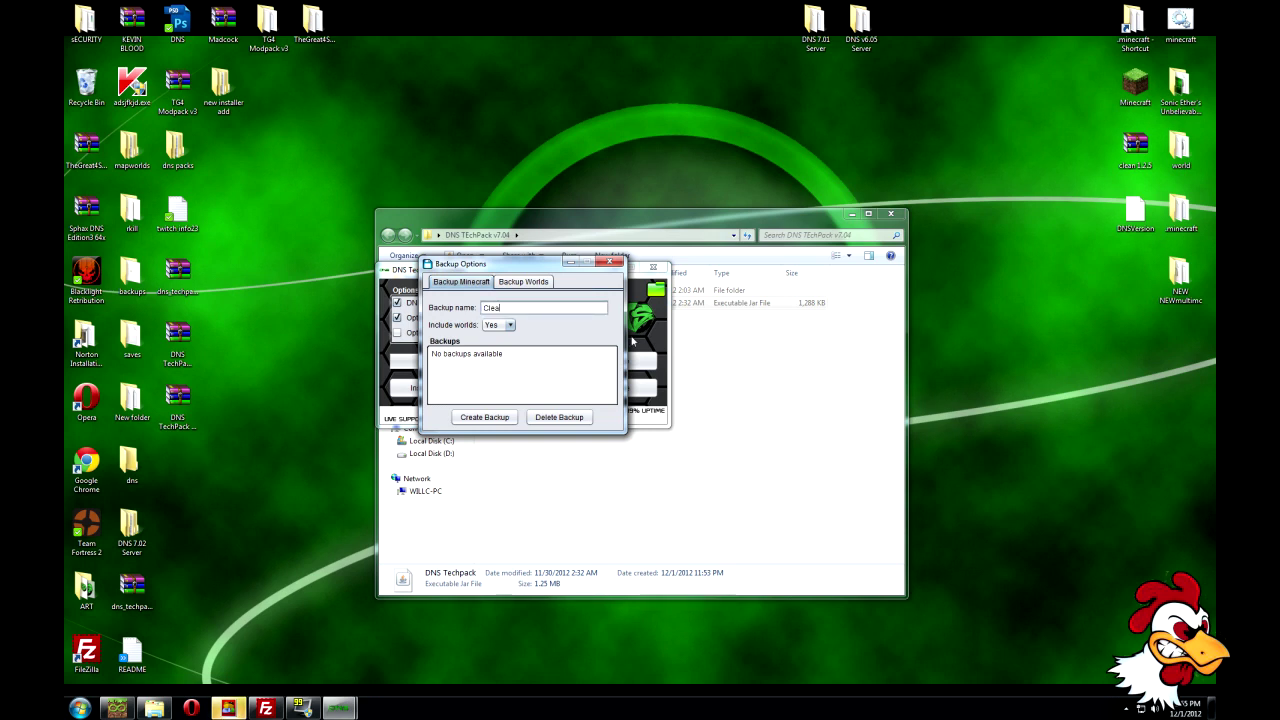
type("Clean 1.4.5")
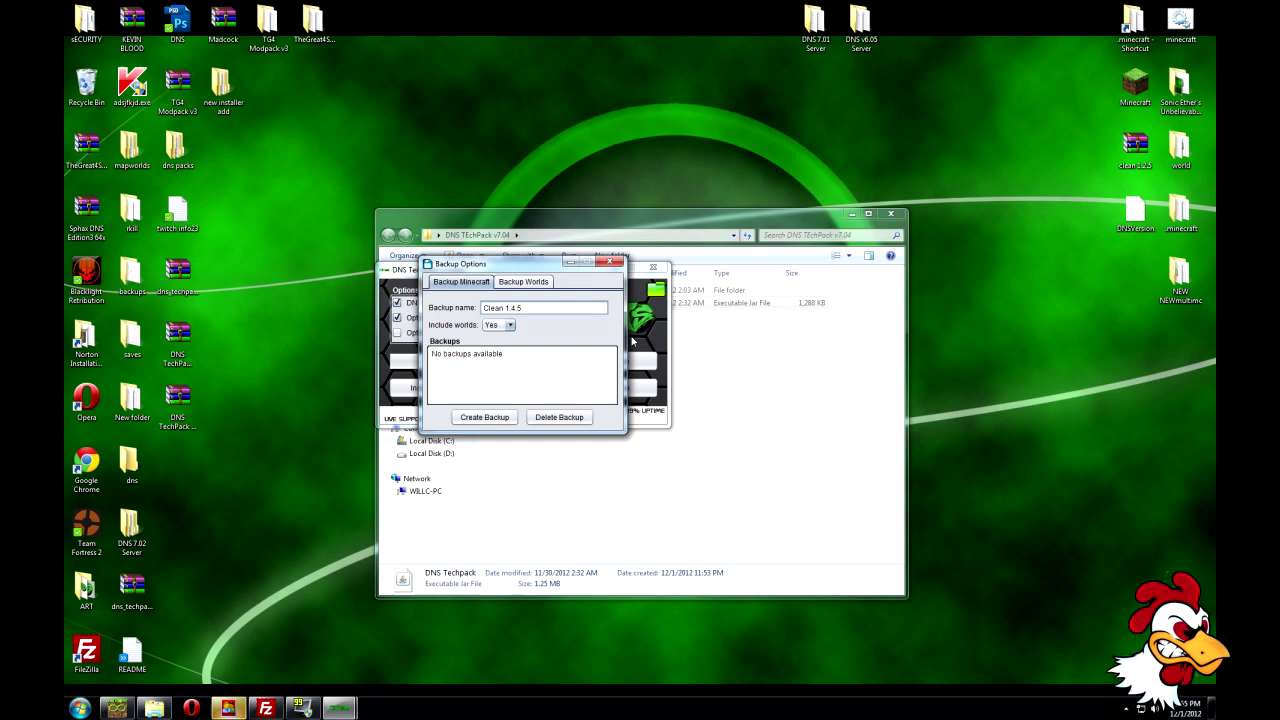
left_click(505, 417)
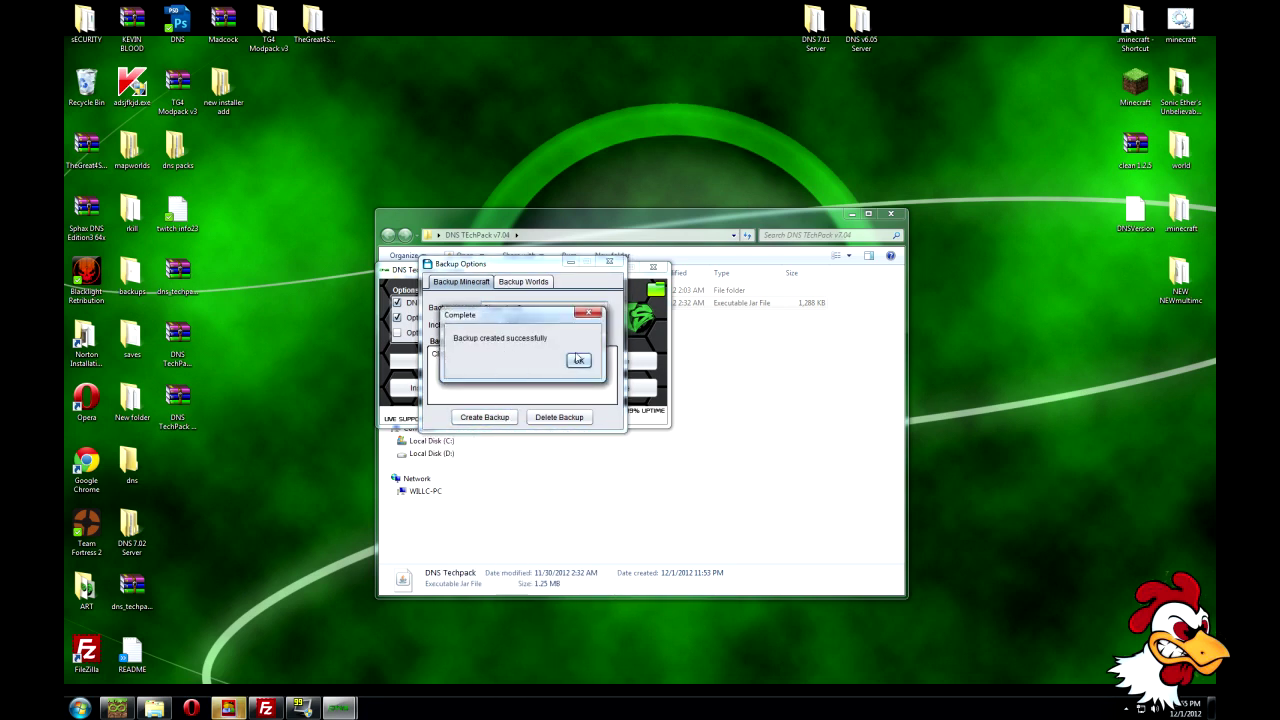
left_click(578, 361)
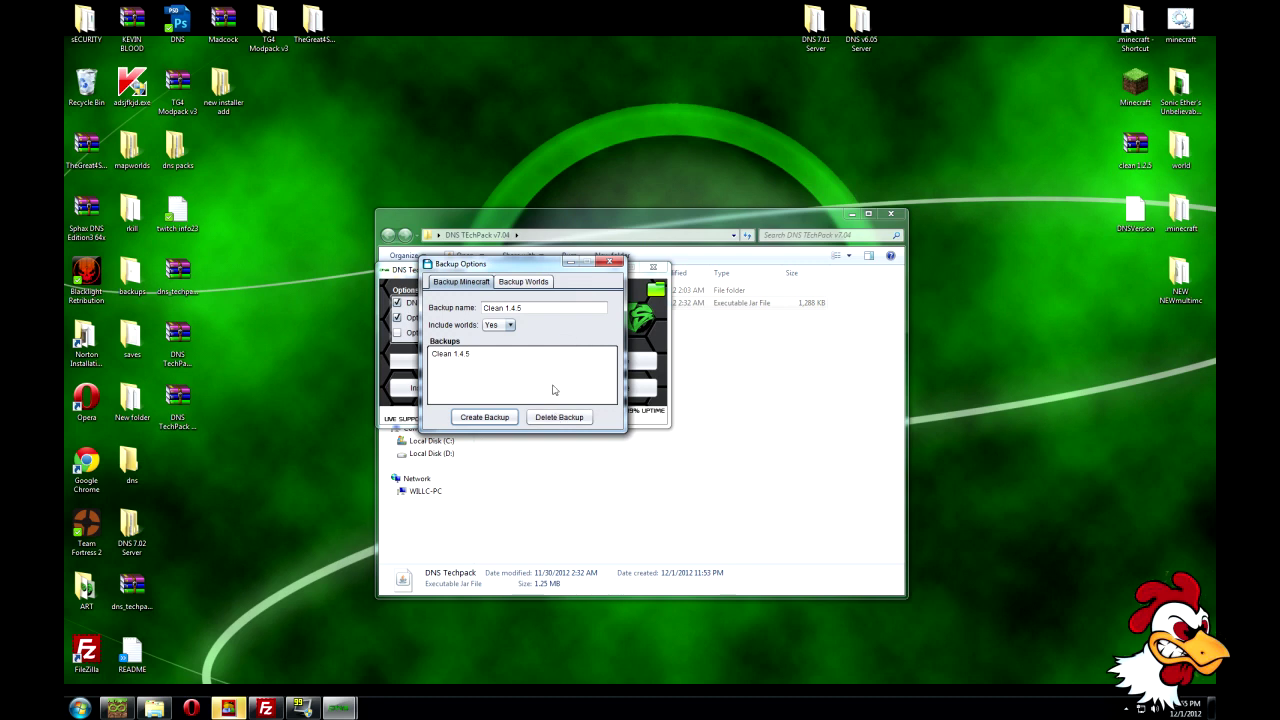
Step: View the world backup options, close the backup window, and look at the DNS website before closing the browser
left_click(520, 285)
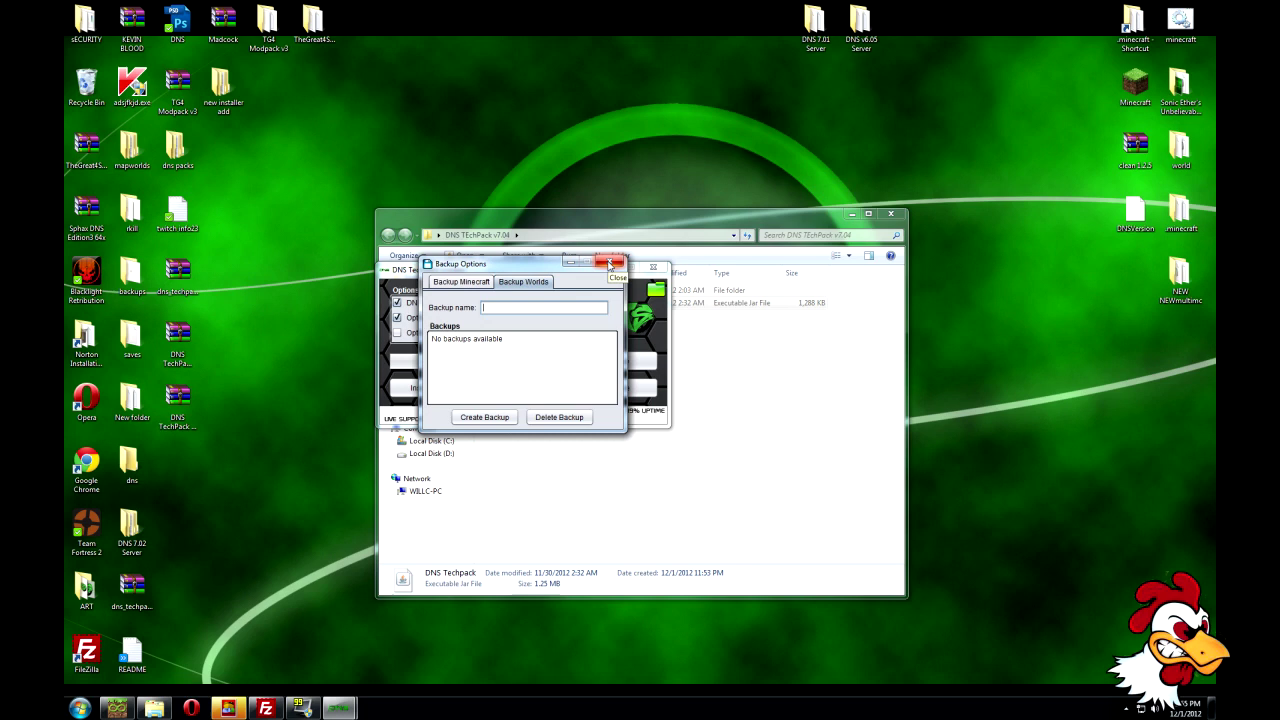
left_click(611, 264)
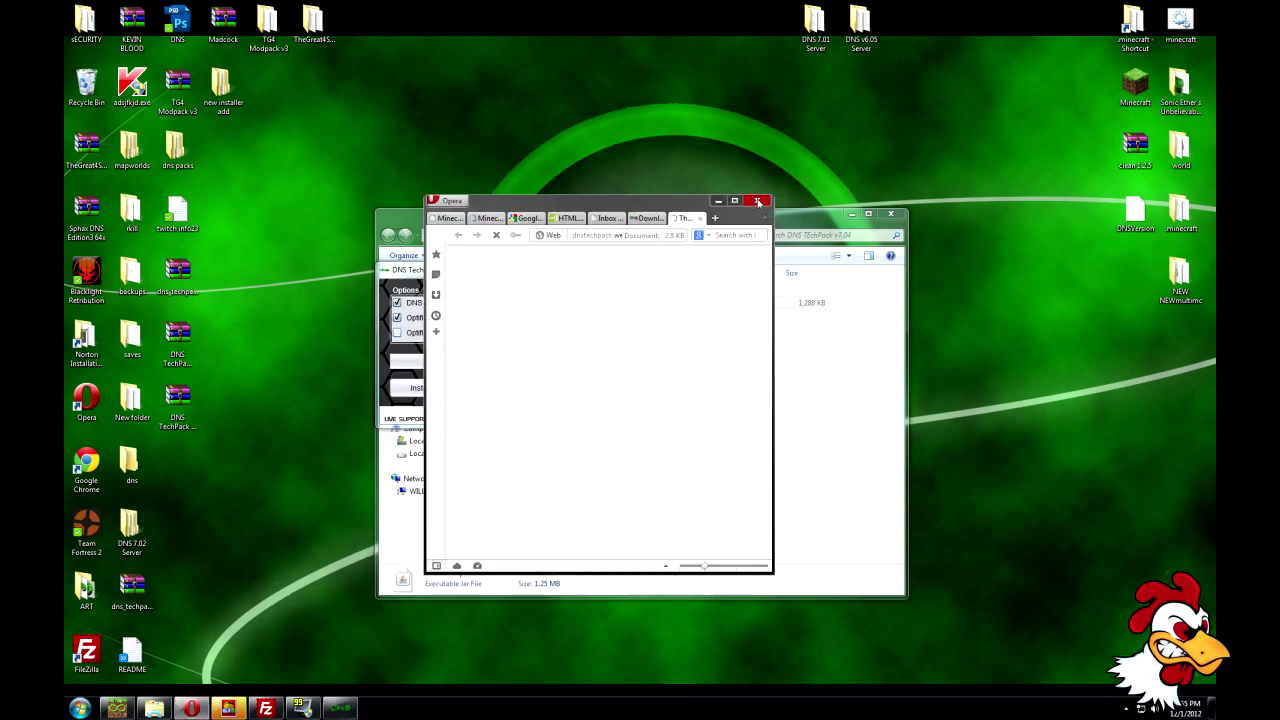
left_click(758, 202)
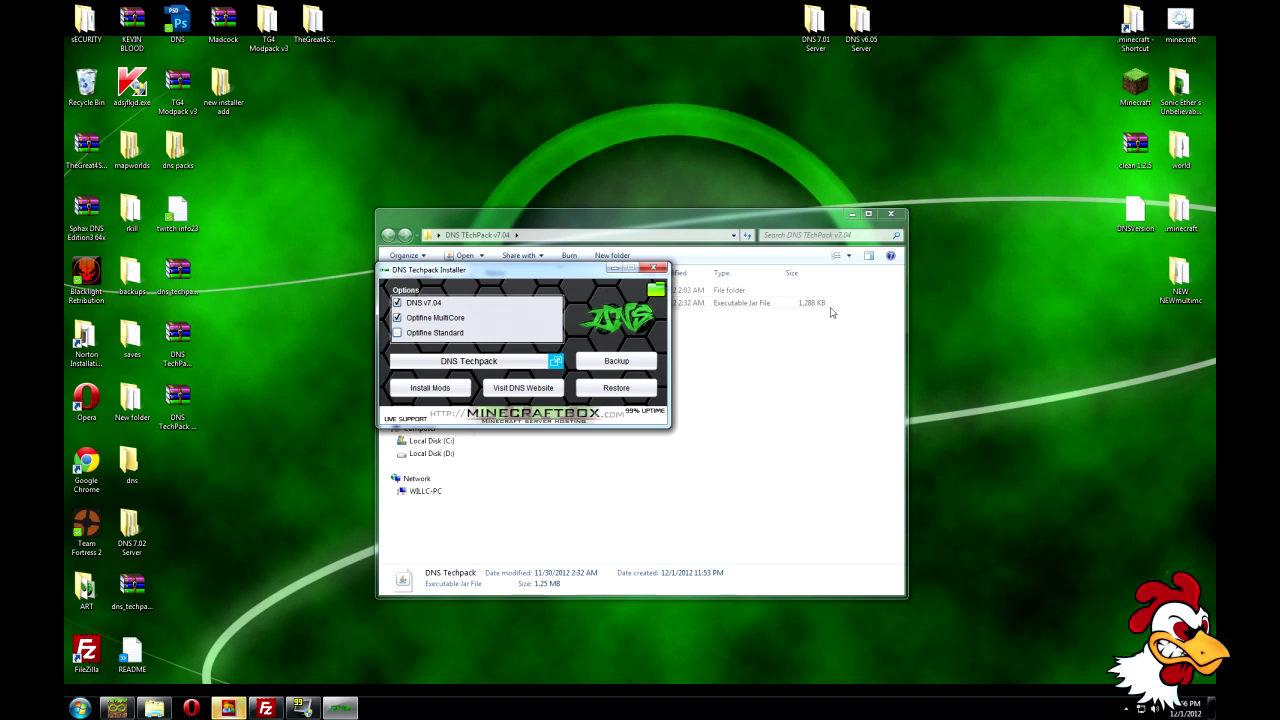
Step: Look at the installer's restore options, select the "Clean 1.4.5" backup, and close the restore window without restoring
left_click(621, 390)
left_click(455, 313)
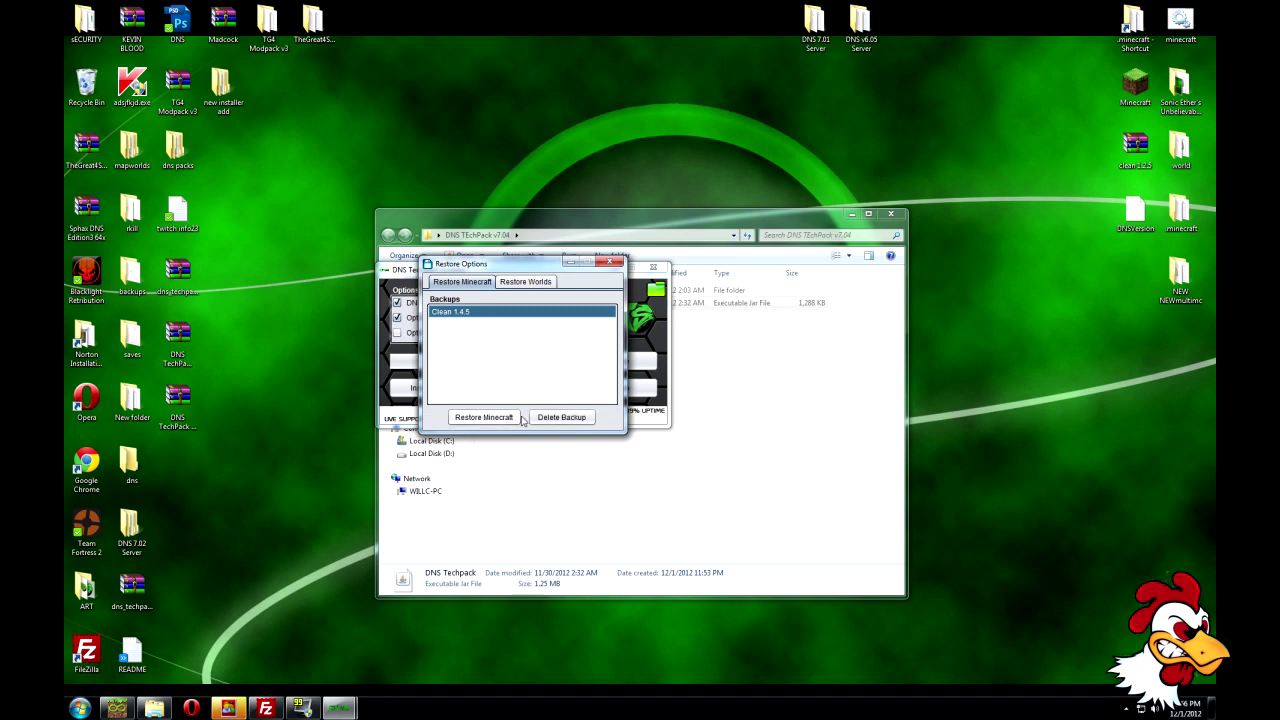
left_click(610, 263)
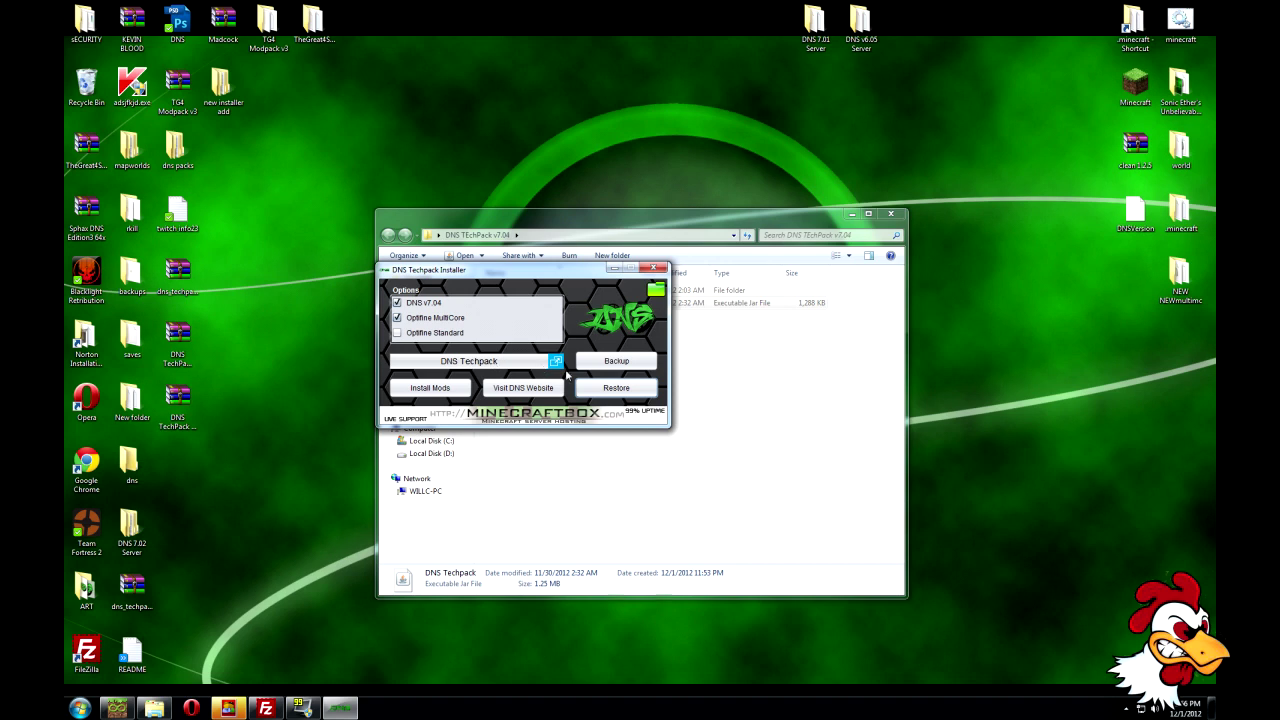
Step: Install DNS v7.04 with Optifine MultiCore while showing the installer console beside it, and close the console and installer
left_click(556, 361)
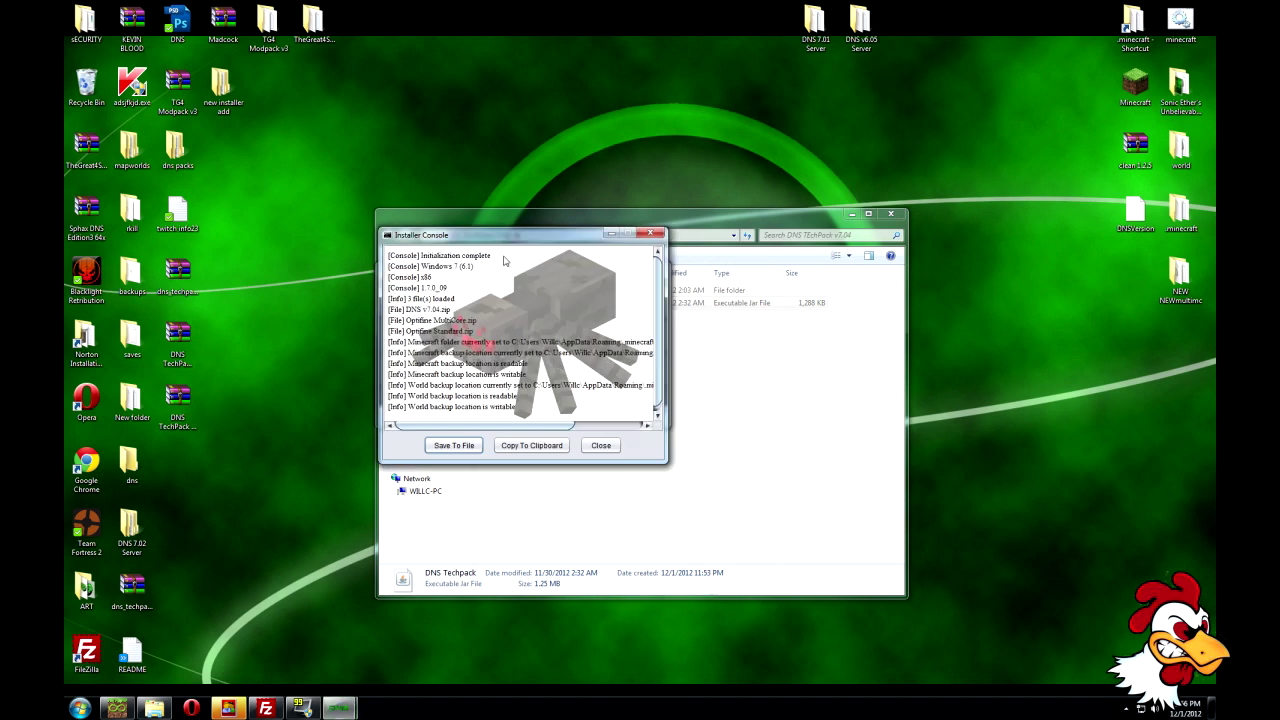
left_click_drag(496, 238, 808, 222)
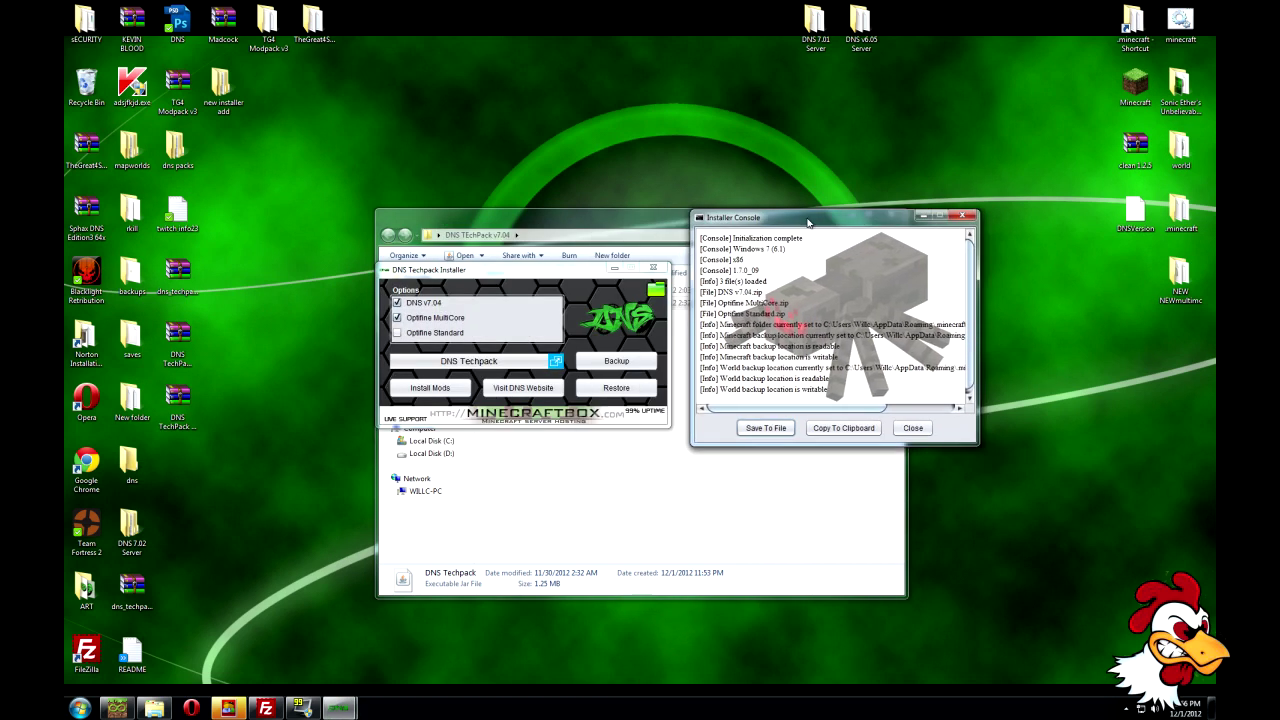
left_click(437, 392)
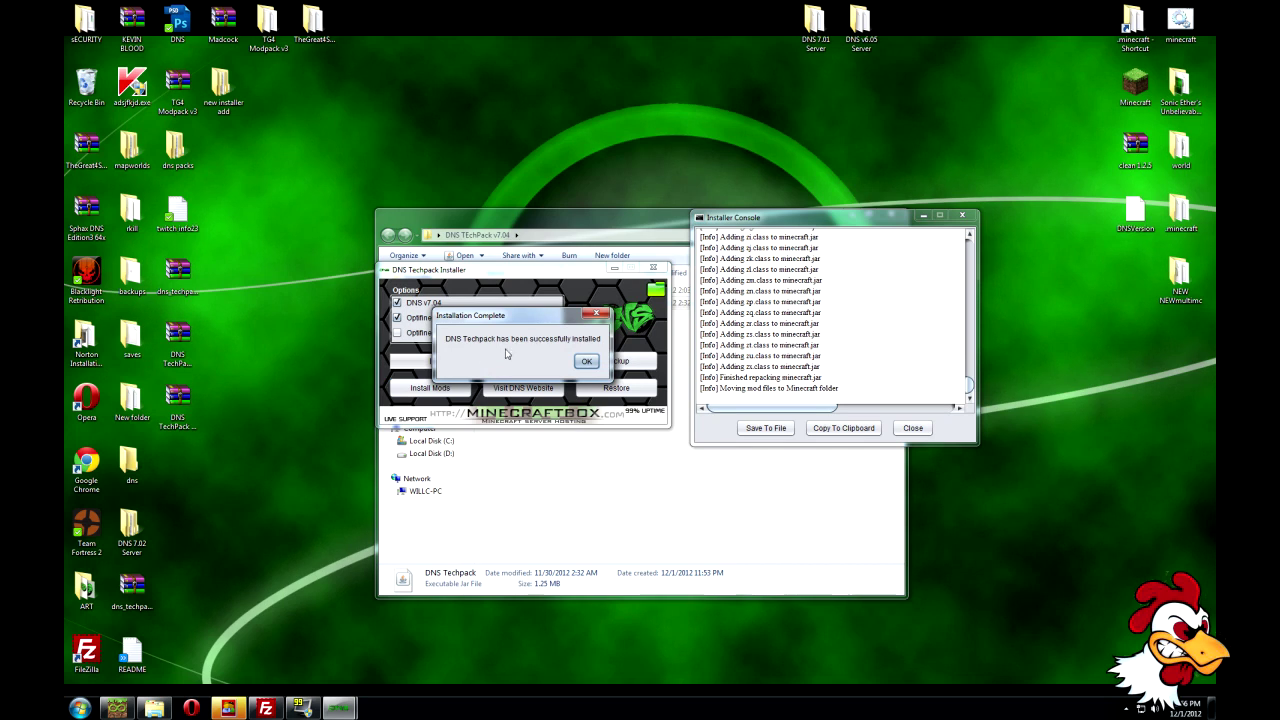
left_click(588, 362)
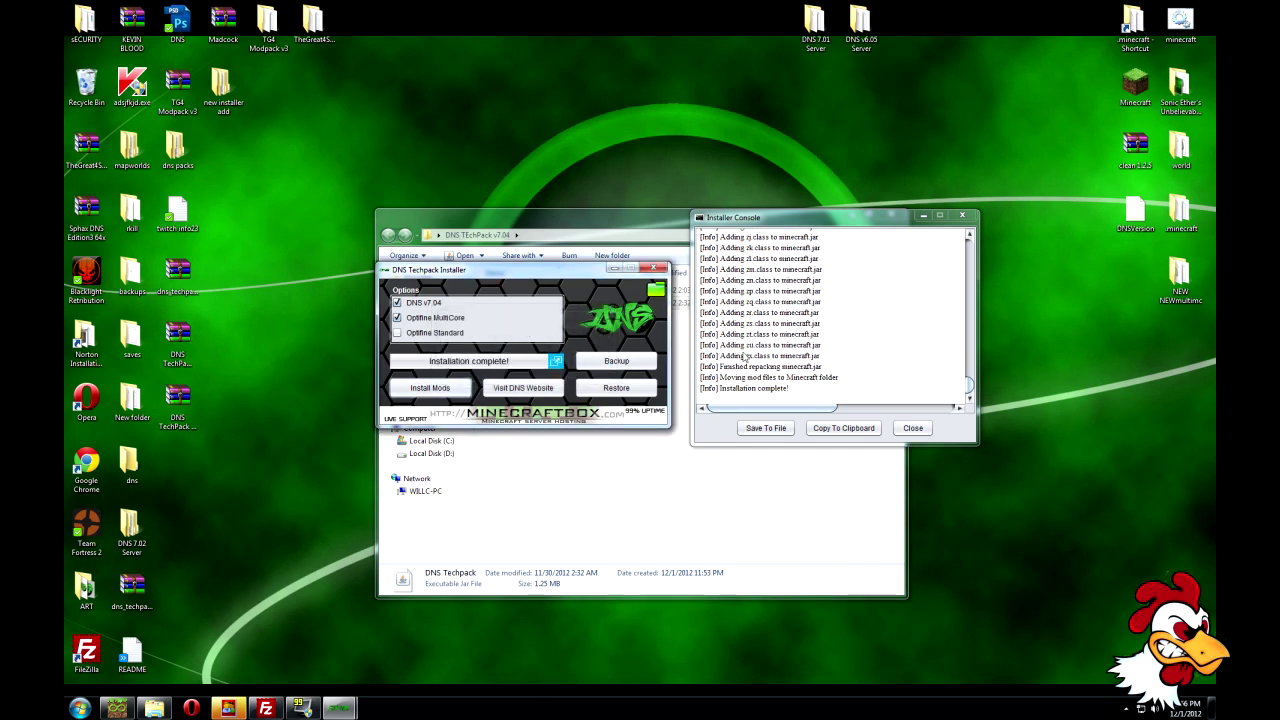
left_click(962, 215)
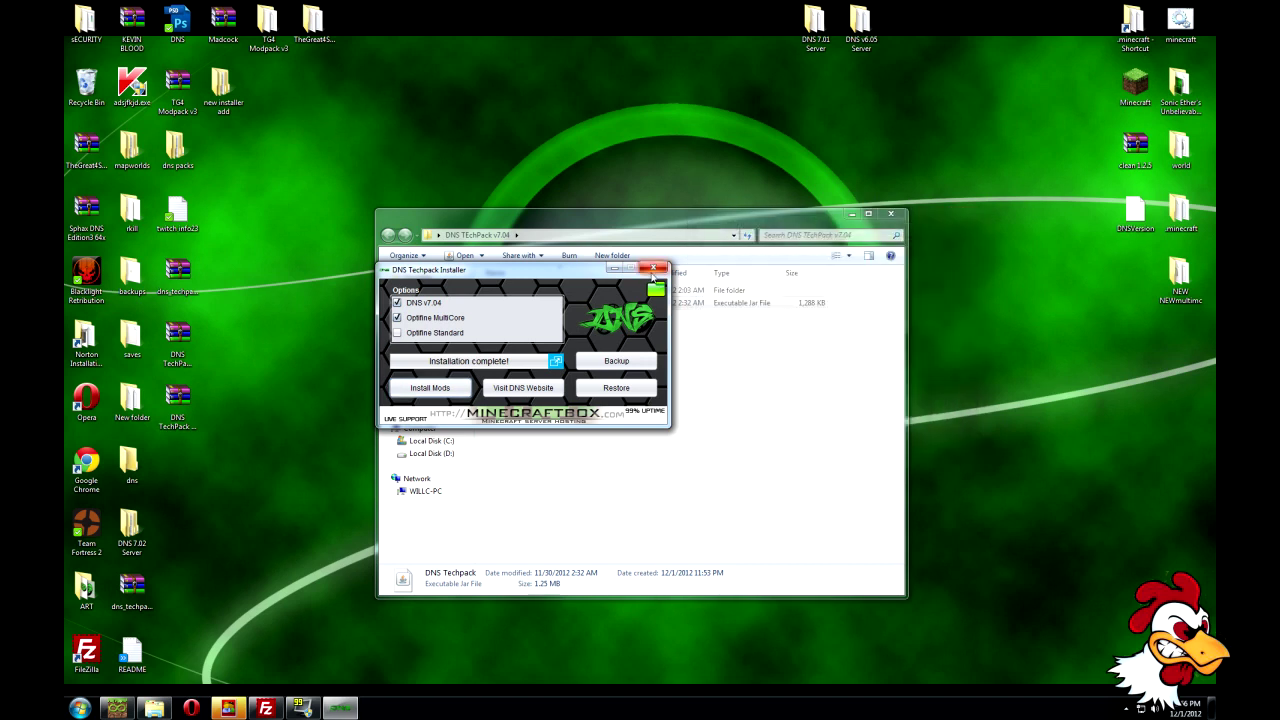
left_click(656, 270)
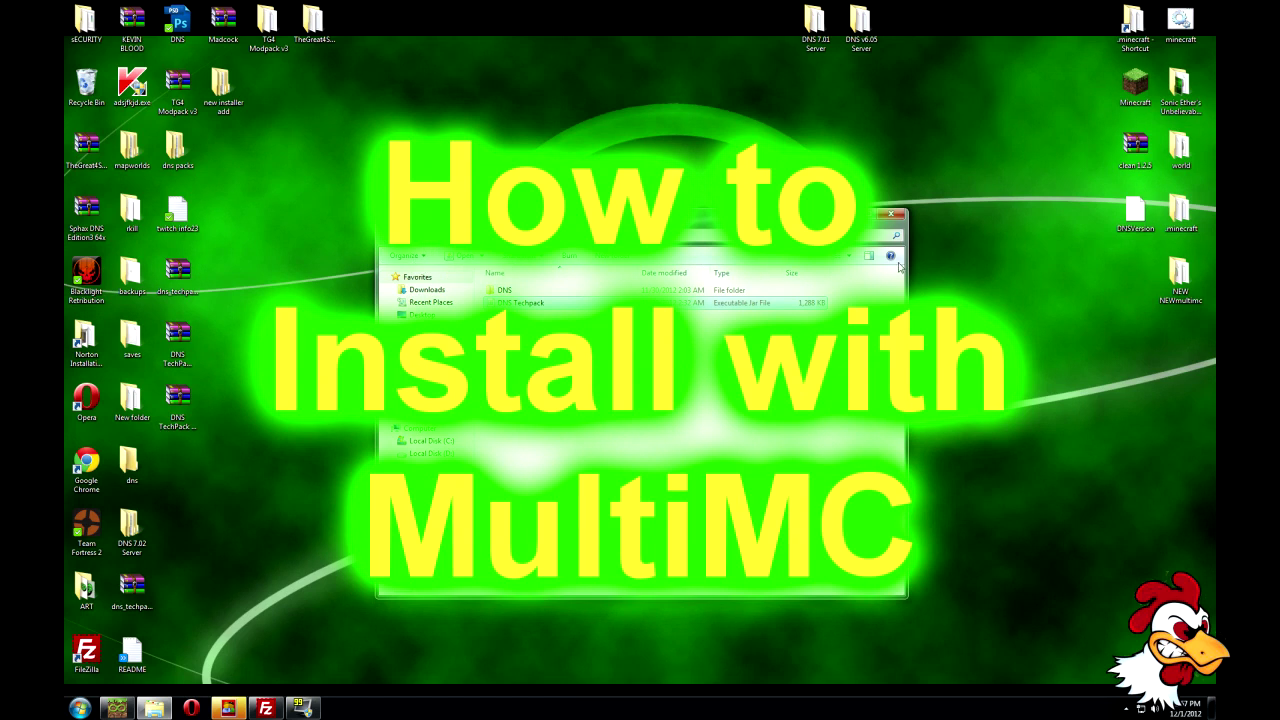
Step: Arrange the MultiMC and DNS TEchPack v7.04 folder windows side by side and select the DNS v7.04 Test instance
left_click_drag(991, 174, 910, 59)
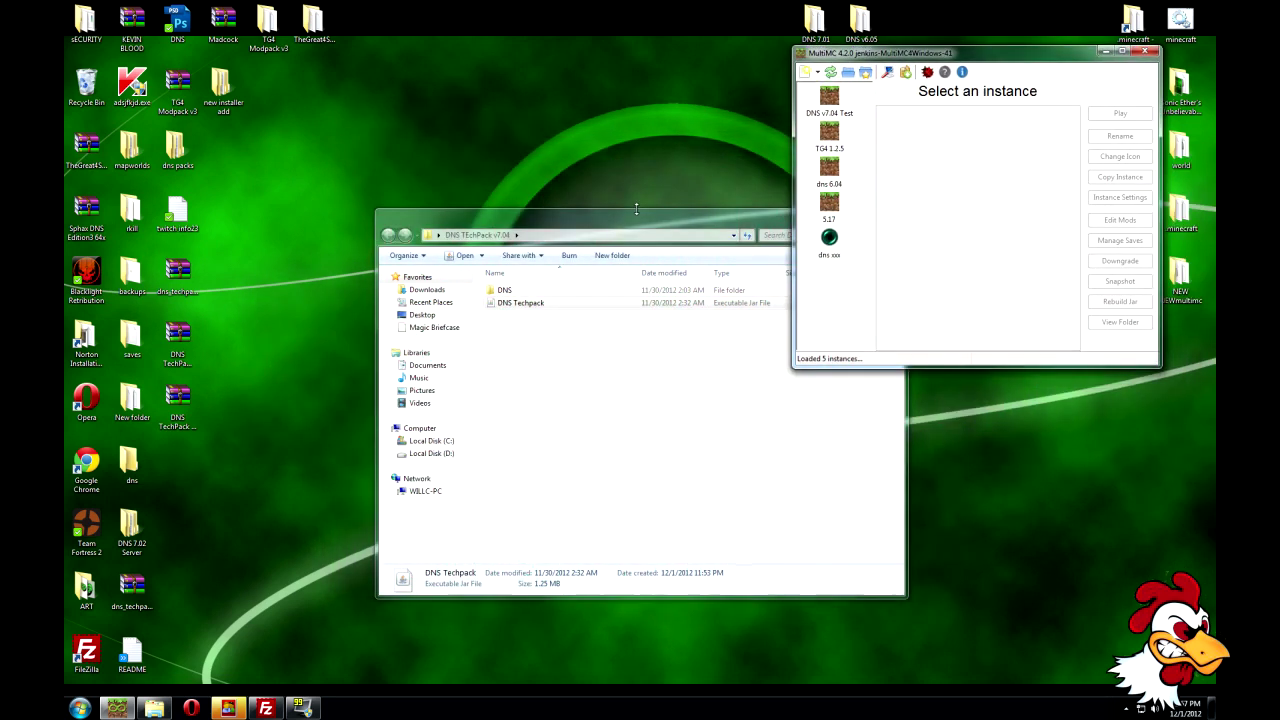
left_click_drag(634, 214, 490, 148)
left_click(827, 110)
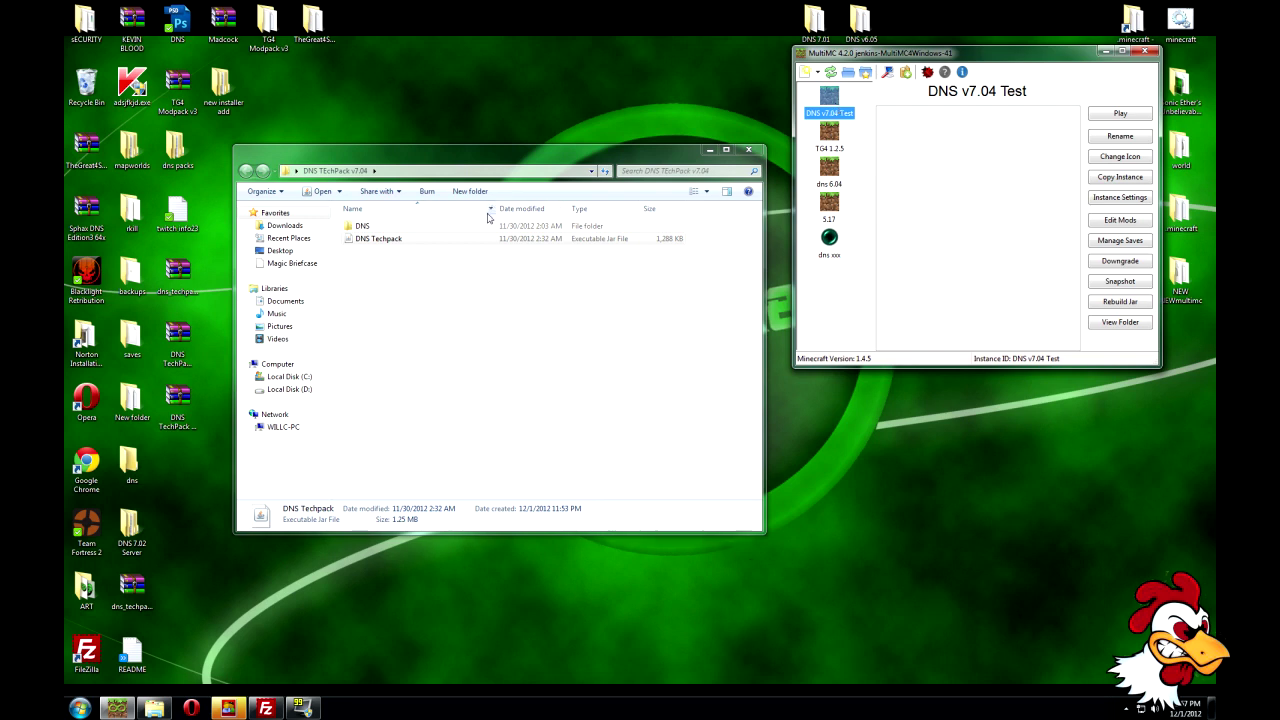
Step: Run the DNS Techpack jar file, move the installer clear of MultiMC, and enable Optifine MultiCore
double_click(380, 240)
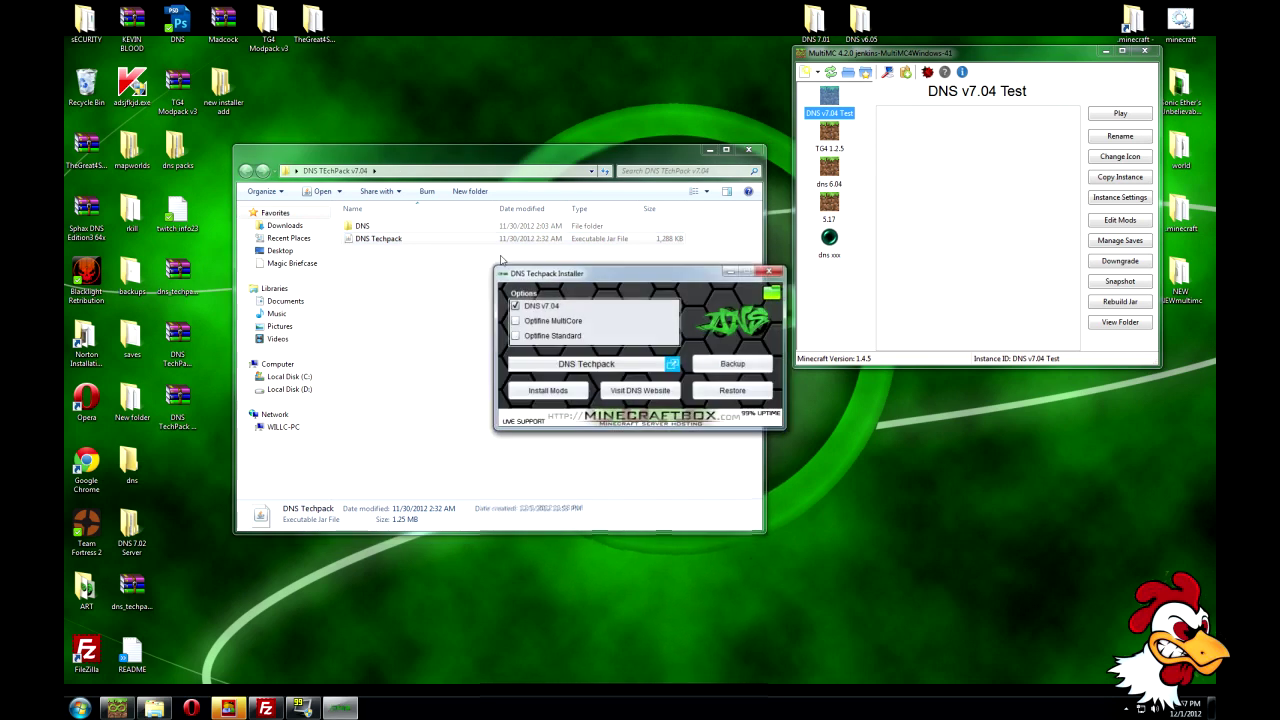
left_click_drag(540, 273, 333, 204)
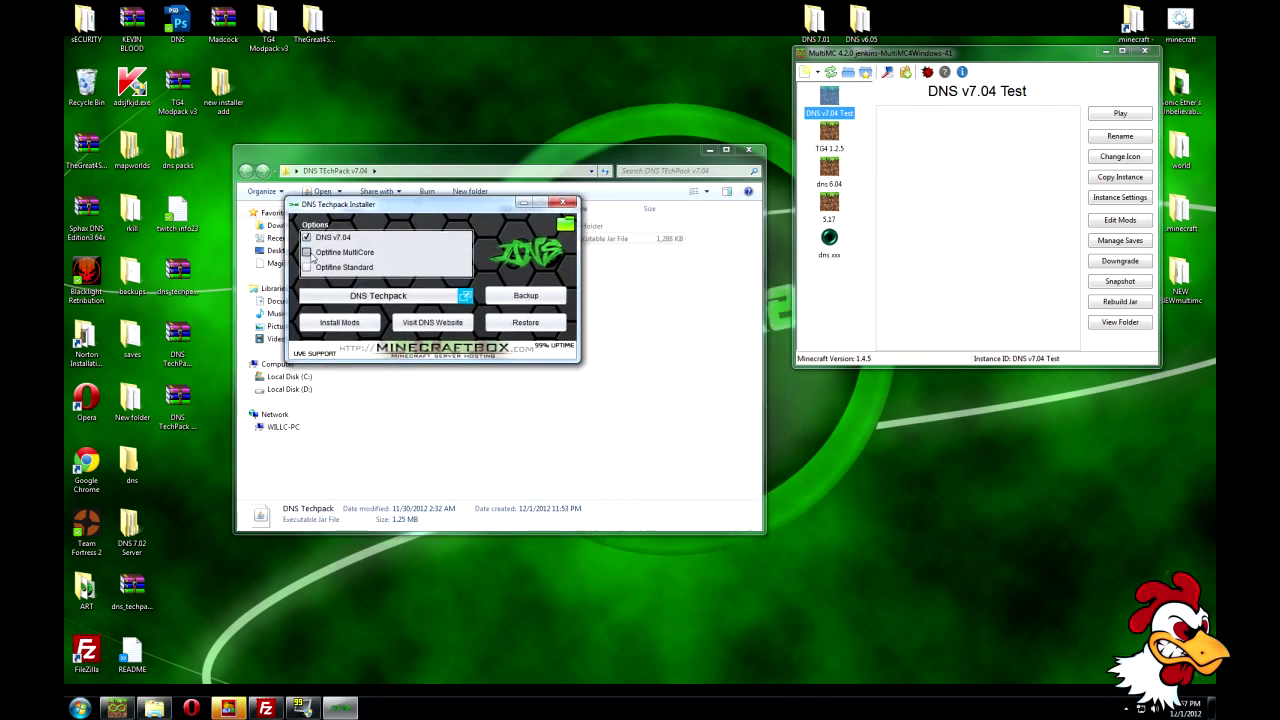
left_click(308, 253)
Step: Start choosing the installer's Minecraft folder and browse from the Desktop to the instances folder inside NEW NEWmultimc
left_click(566, 226)
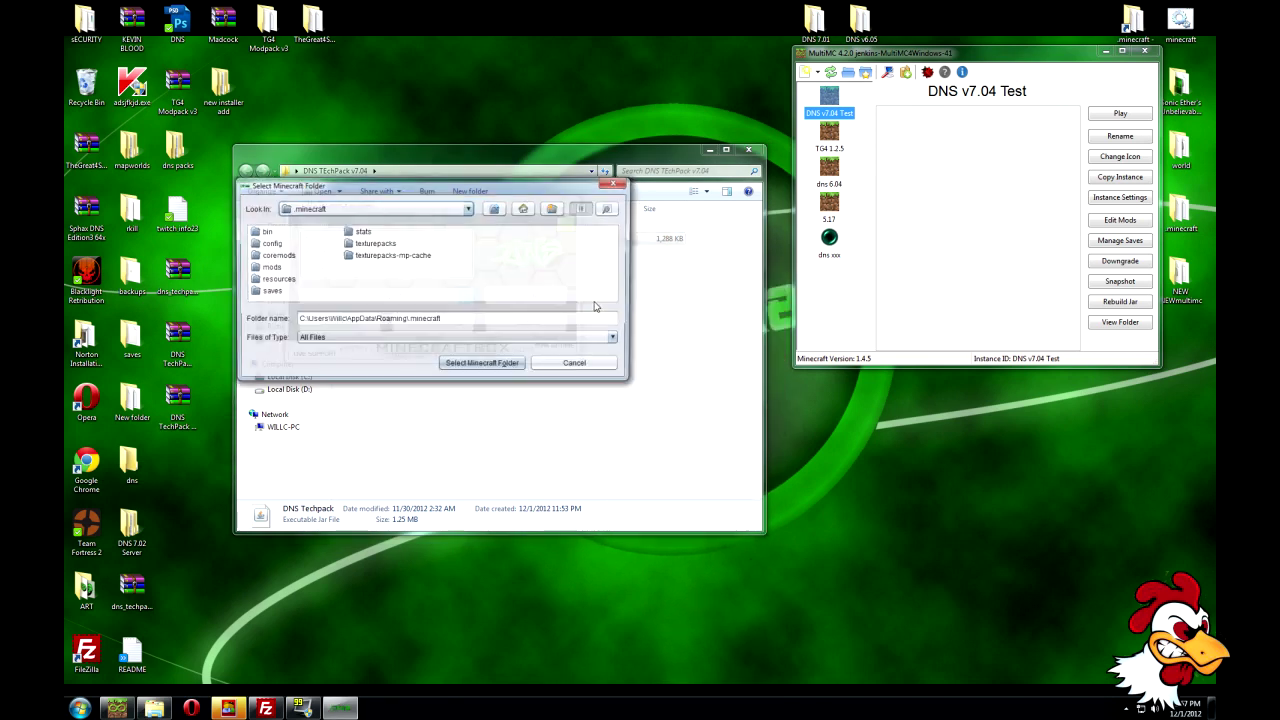
left_click(468, 209)
scroll(470, 254, "up", 3)
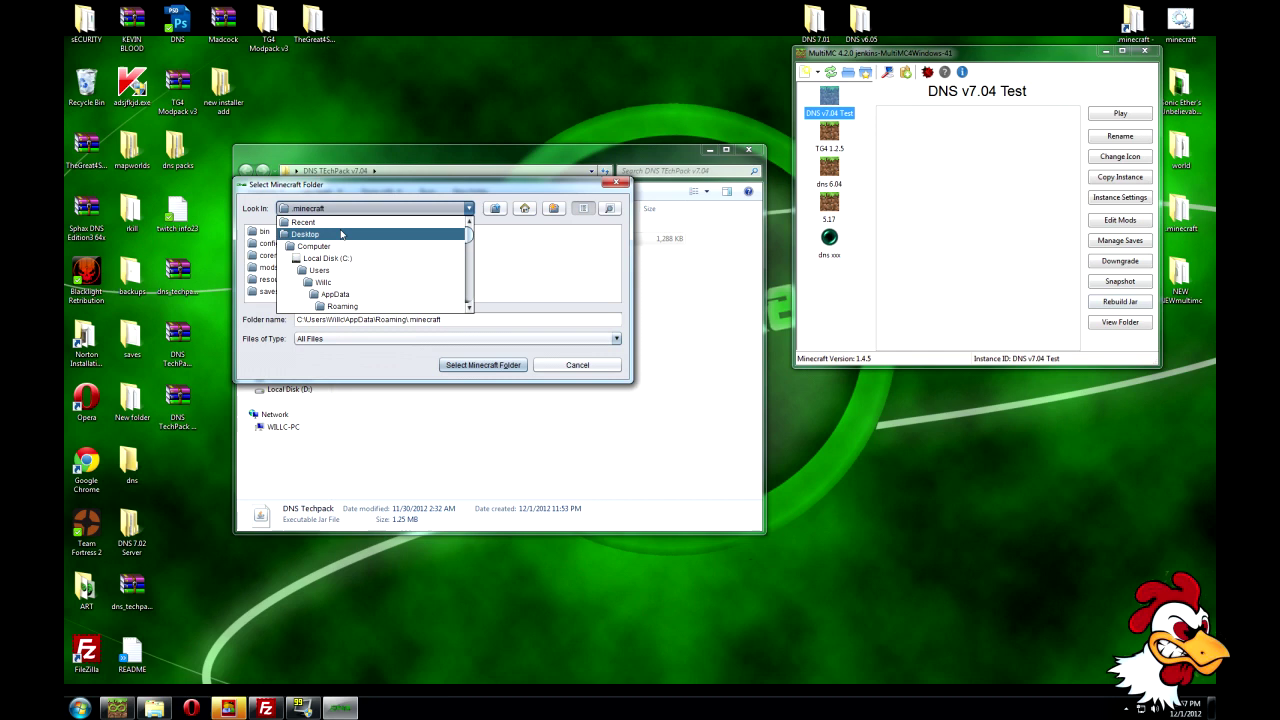
left_click(342, 236)
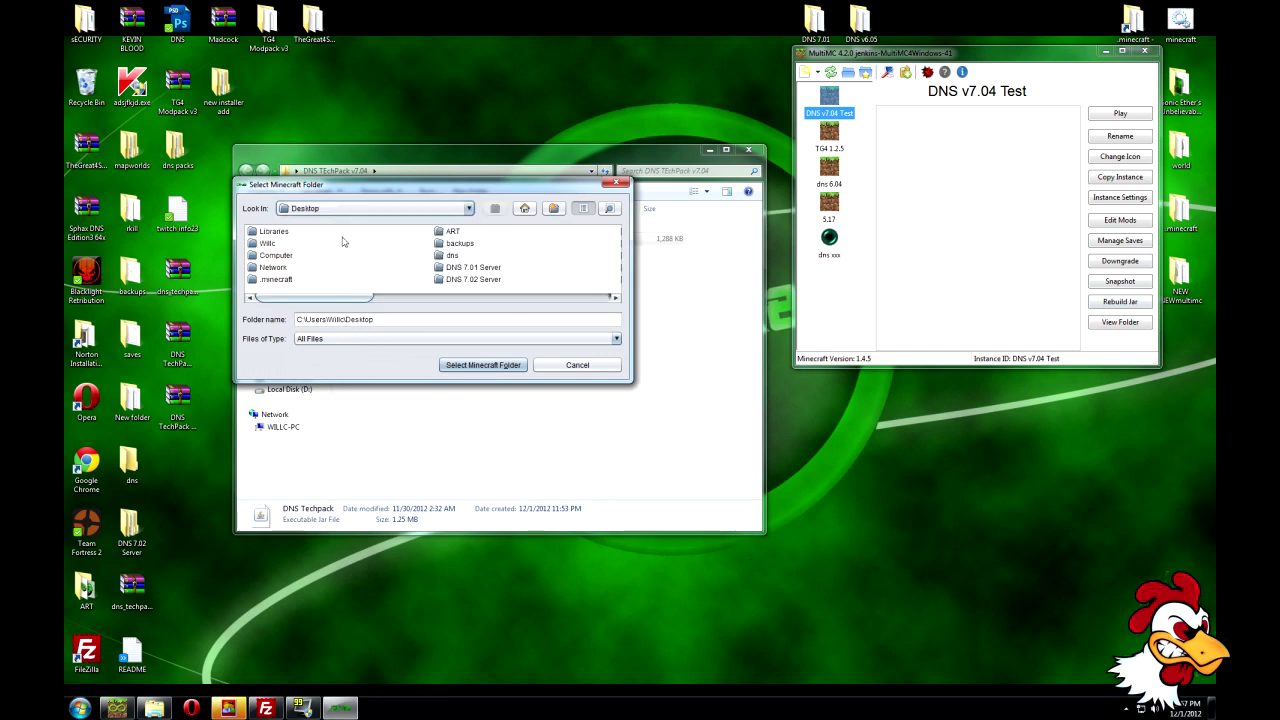
scroll(370, 303, "down", 2)
left_click_drag(370, 305, 480, 308)
double_click(452, 268)
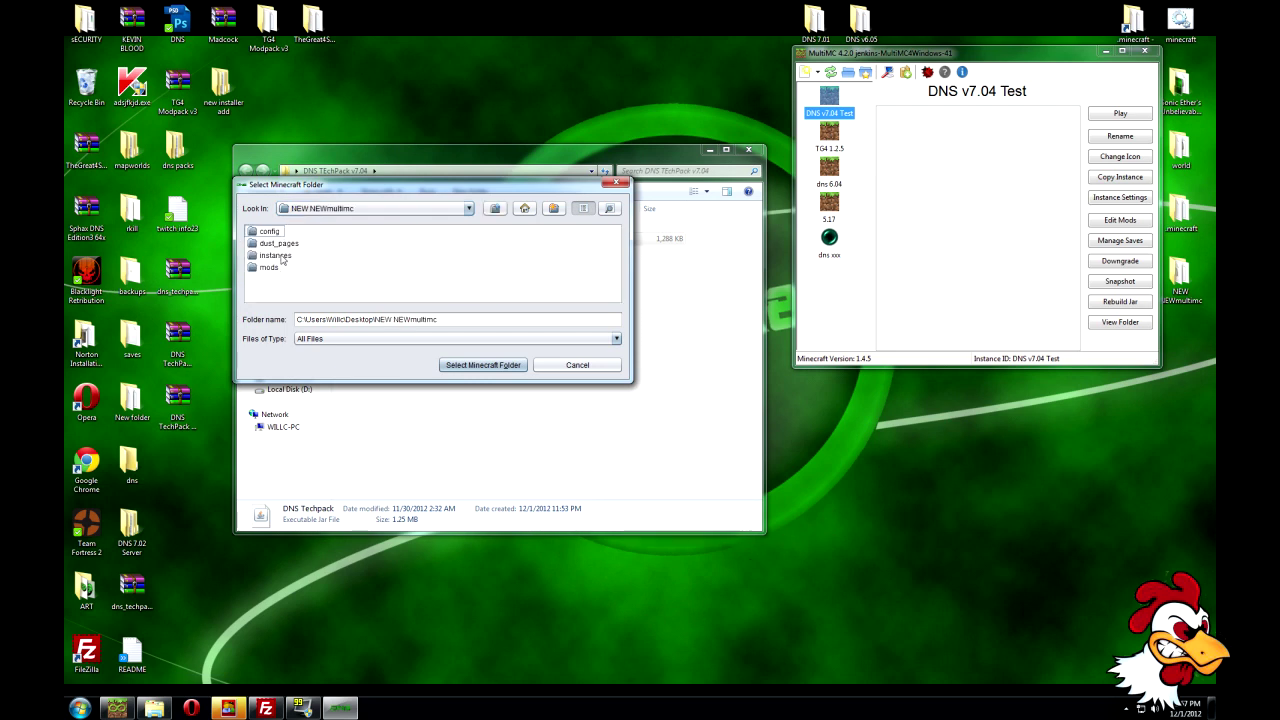
double_click(275, 255)
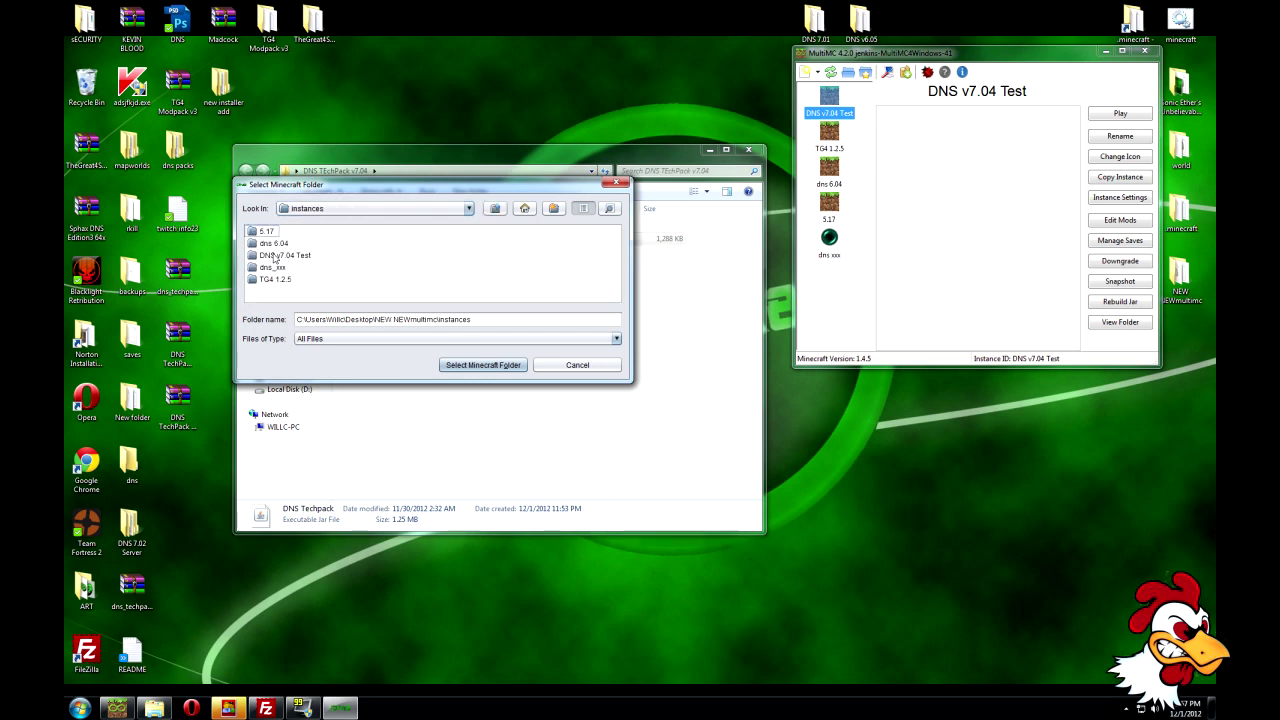
Step: Set the minecraft folder inside the DNS v7.04 Test instance as the installer's Minecraft folder
left_click(275, 256)
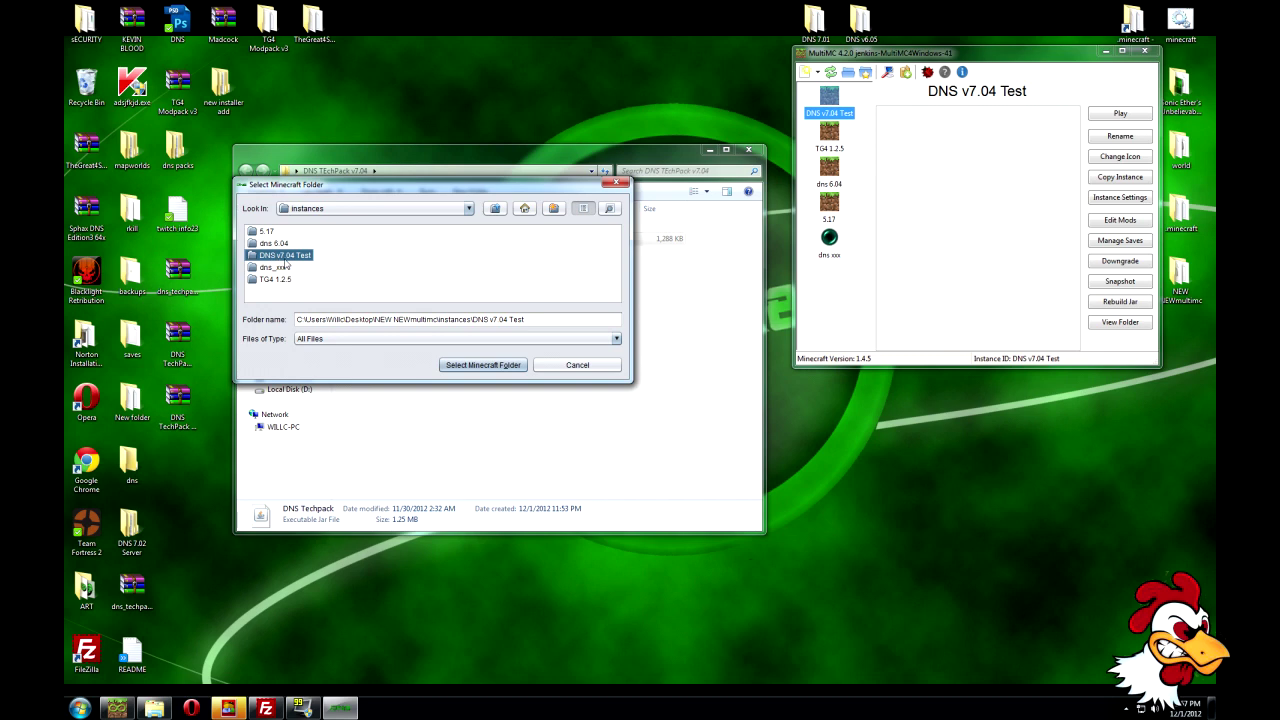
double_click(286, 255)
left_click(320, 266)
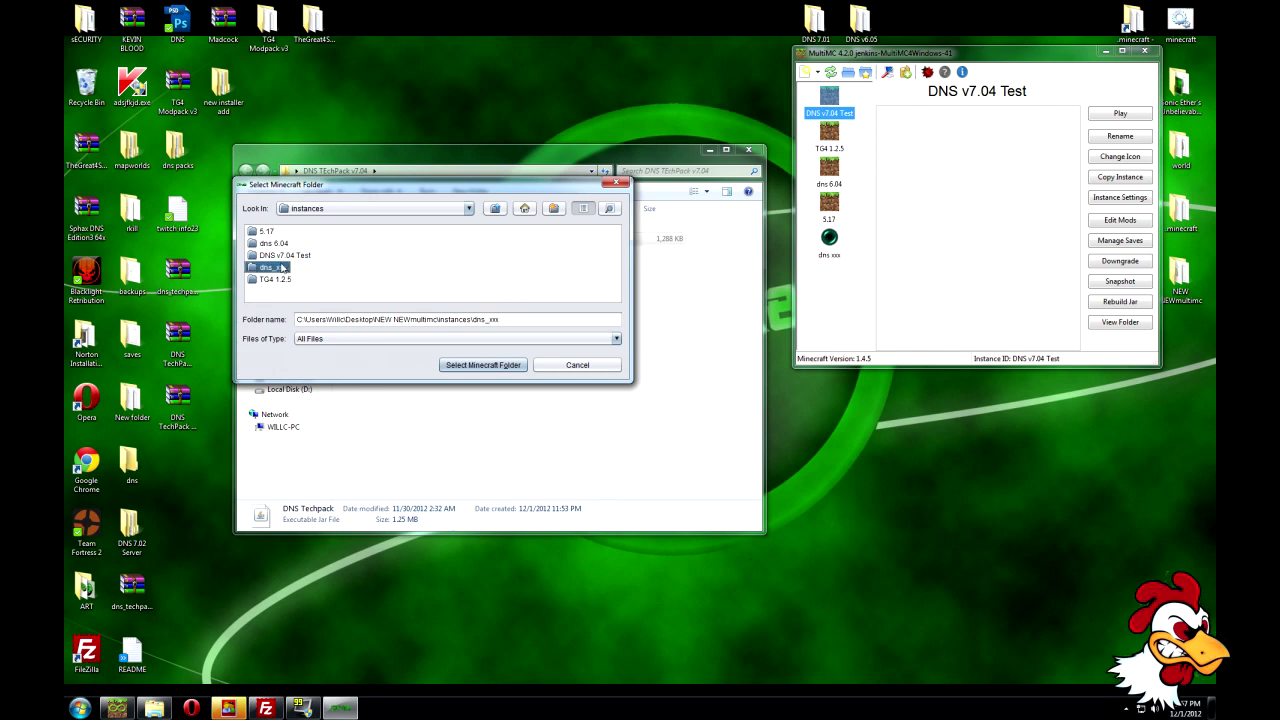
double_click(266, 255)
left_click(333, 264)
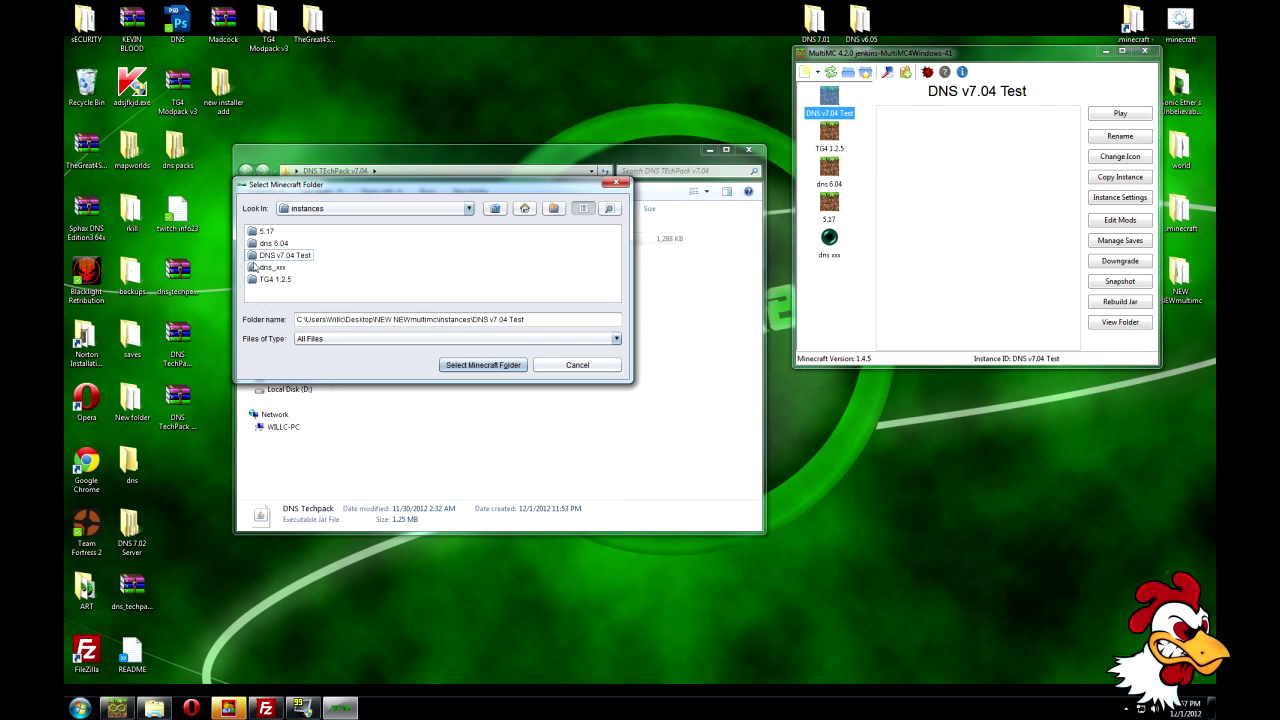
double_click(253, 257)
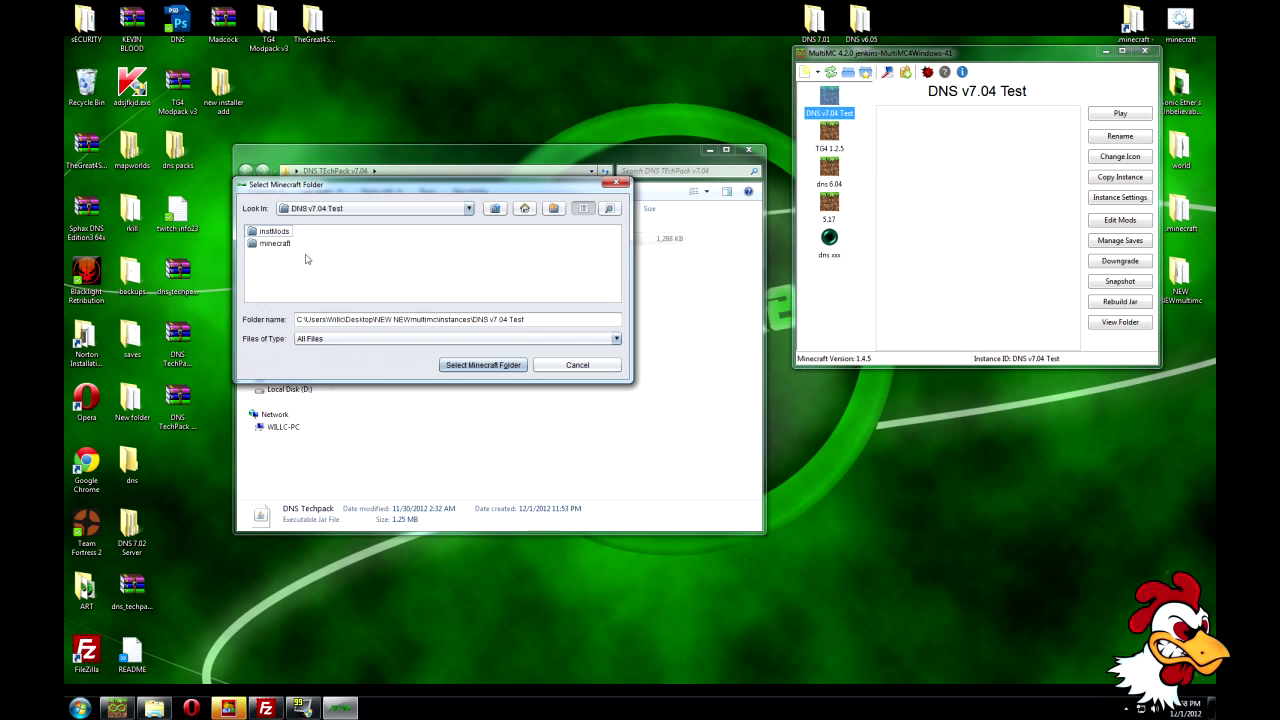
left_click(270, 249)
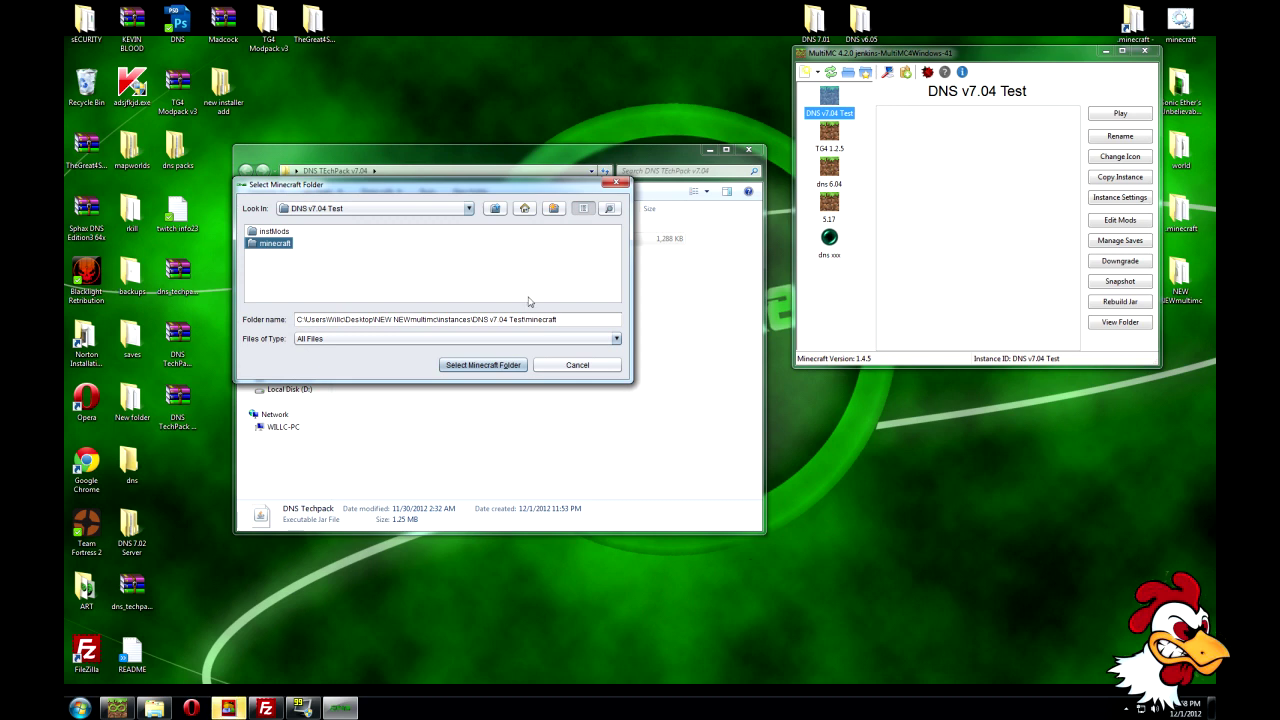
left_click(458, 366)
Step: Install the selected mods into the MultiMC instance, dismiss the completion message, and close the installer console
left_click(362, 322)
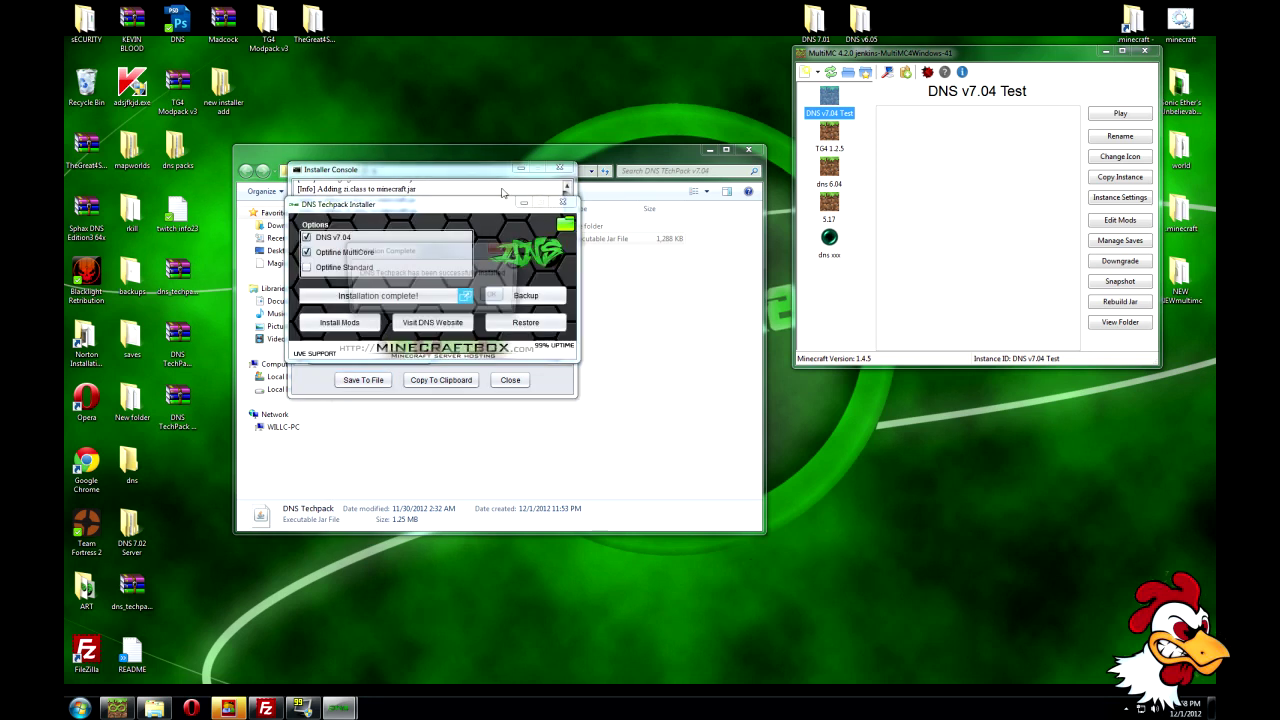
left_click(497, 296)
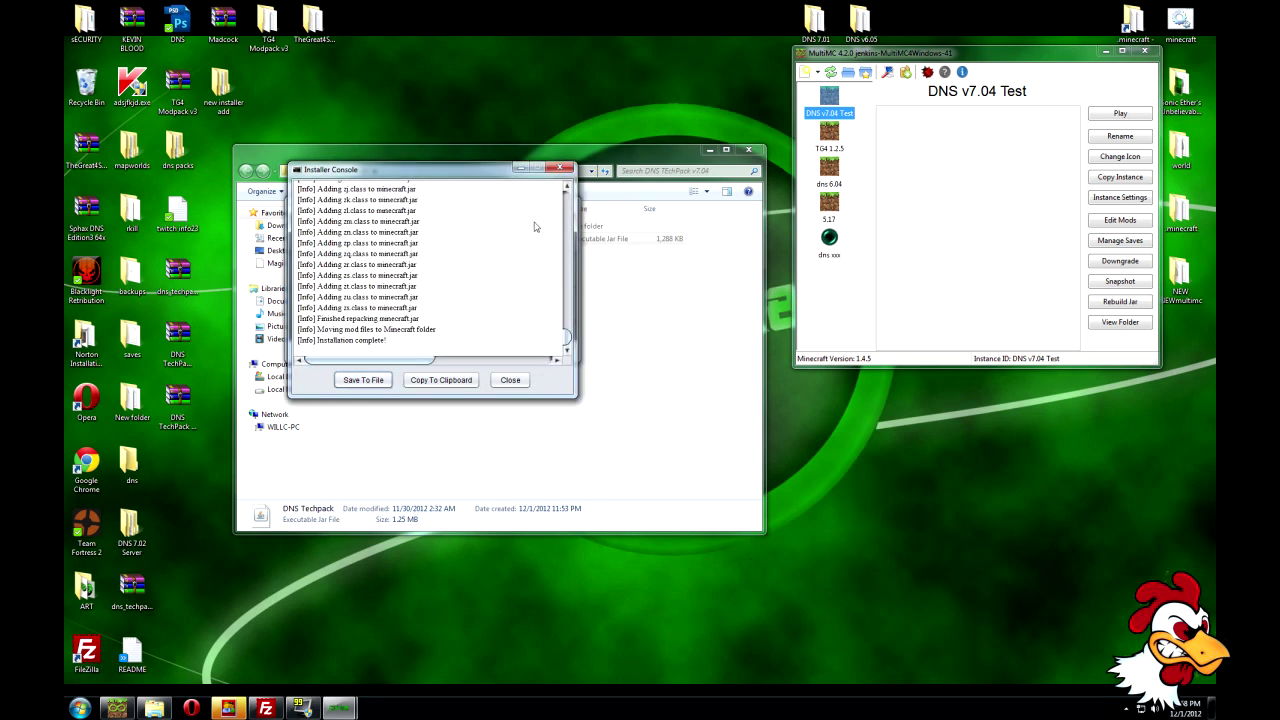
left_click(558, 172)
Step: View the DNS v7.04 Test instance's folder from MultiMC and examine the contents of its minecraft and mods folders
left_click(835, 100)
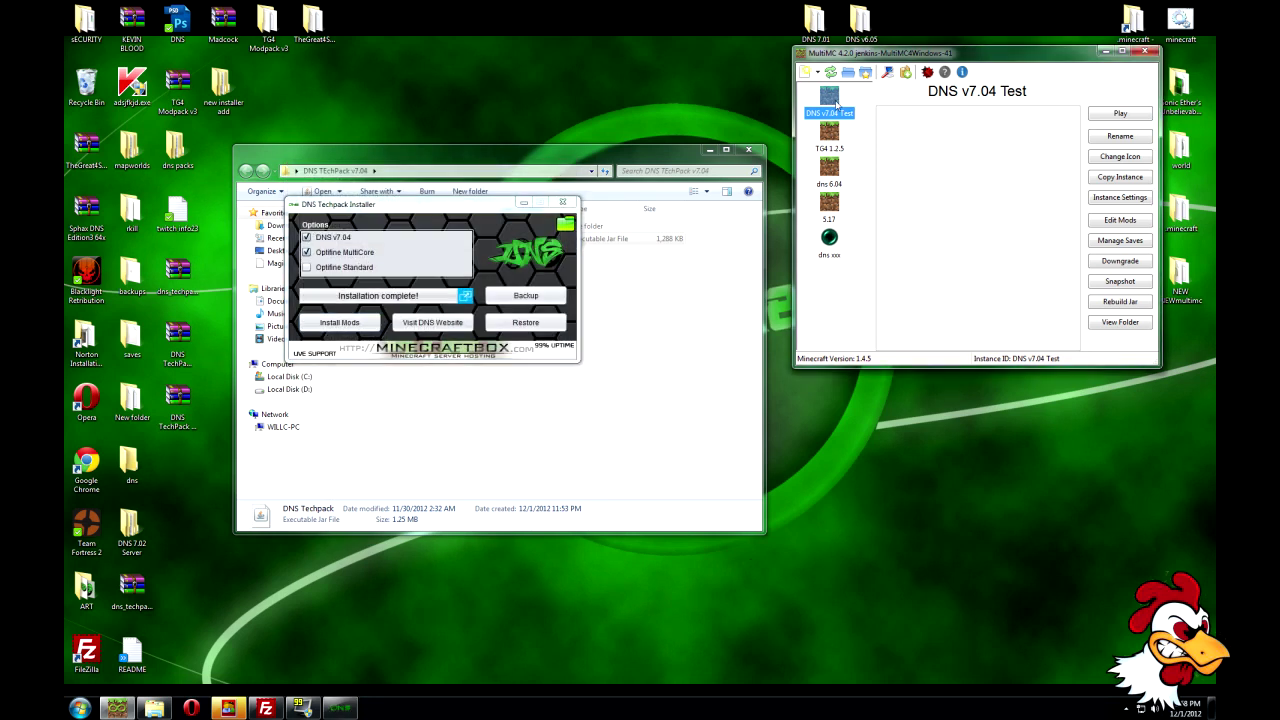
left_click(1116, 323)
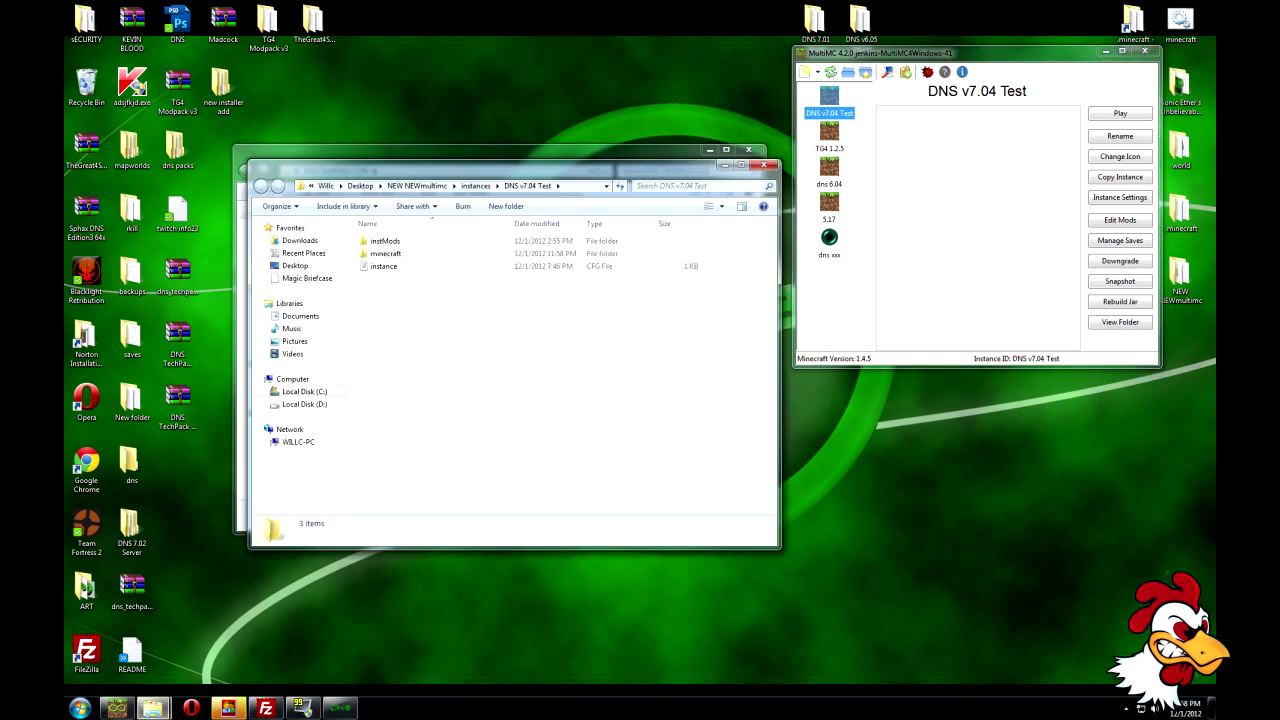
double_click(393, 254)
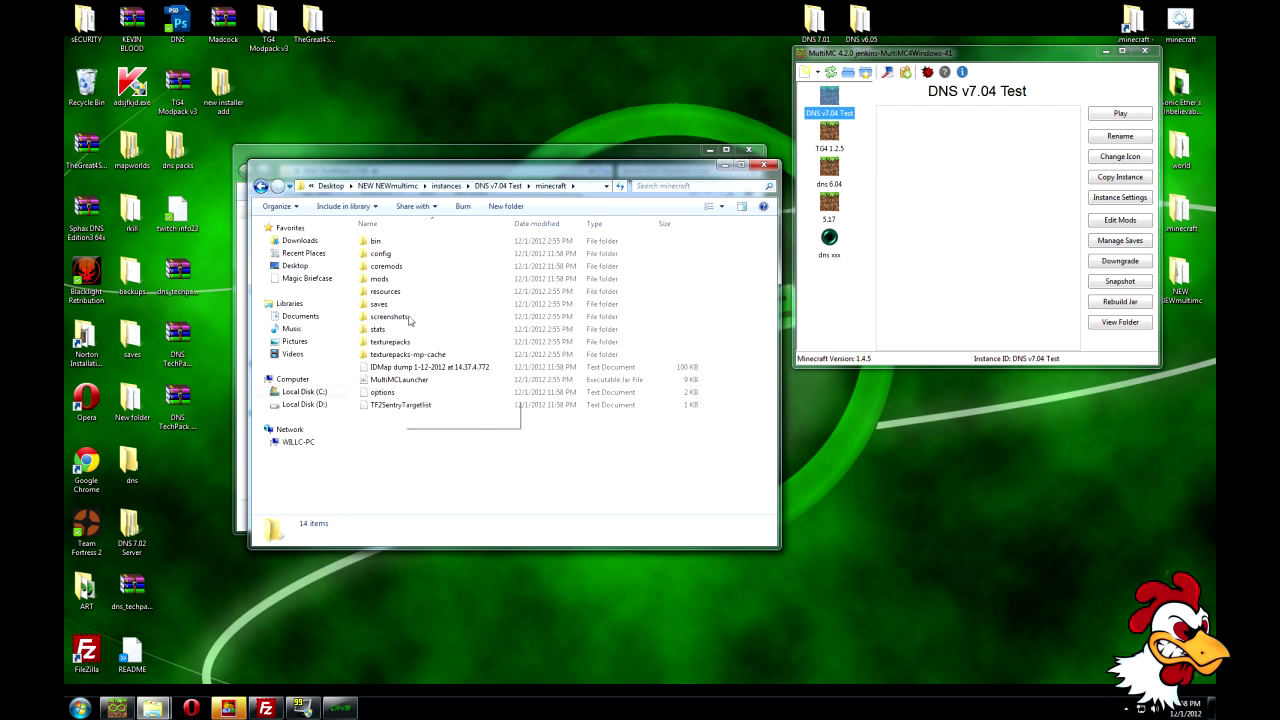
double_click(400, 280)
scroll(447, 390, "down", 5)
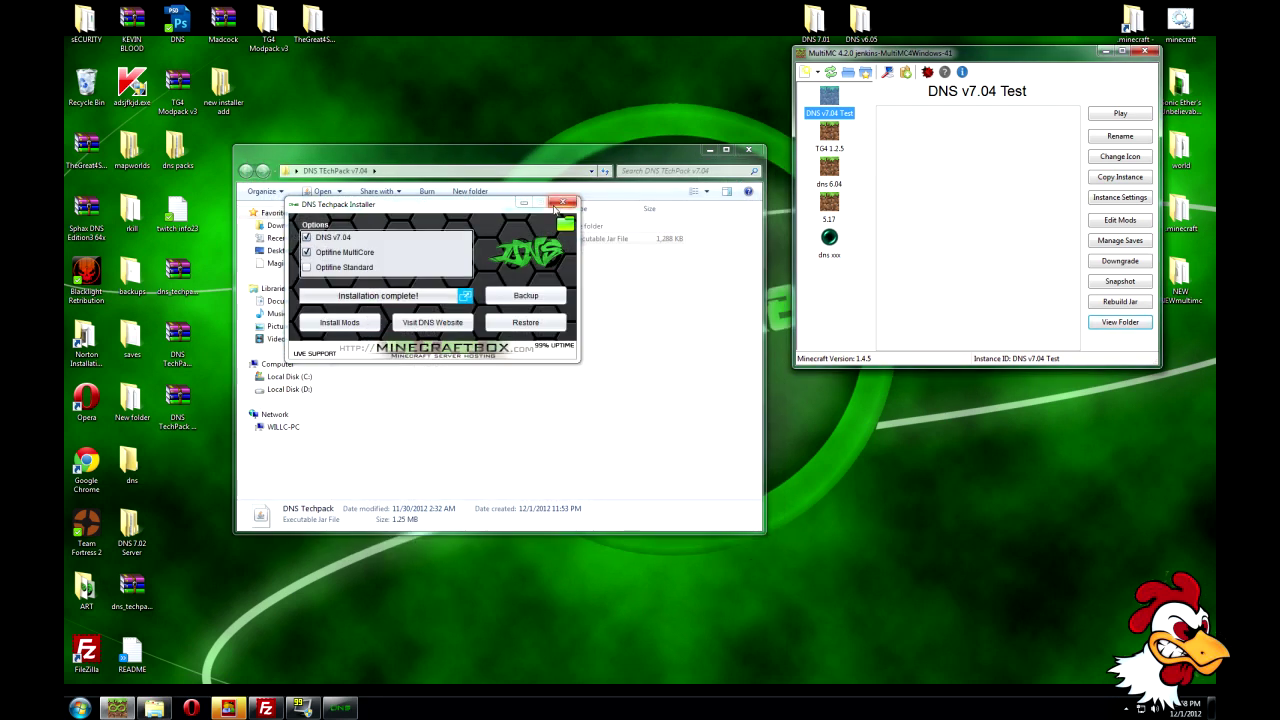
Step: Close MultiMC and the DNS Techpack Installer, leaving the DNS TEchPack v7.04 folder open
left_click(1153, 53)
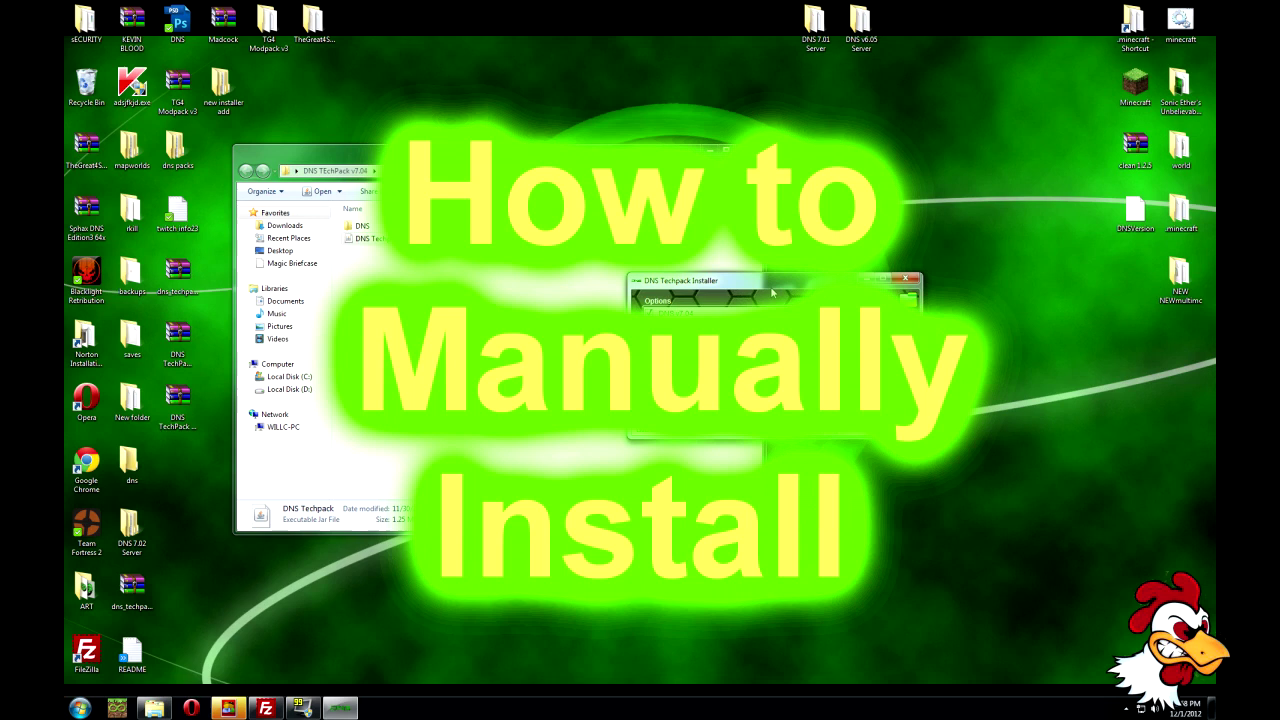
left_click_drag(772, 291, 586, 321)
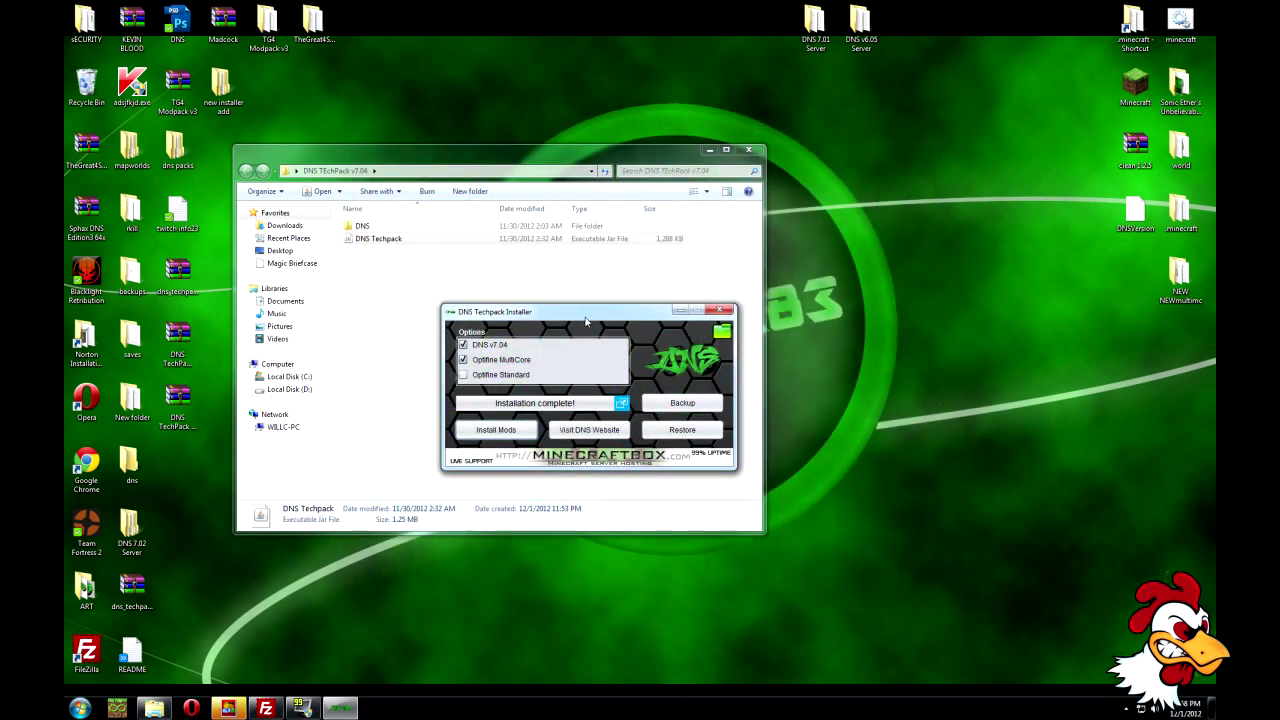
left_click(719, 310)
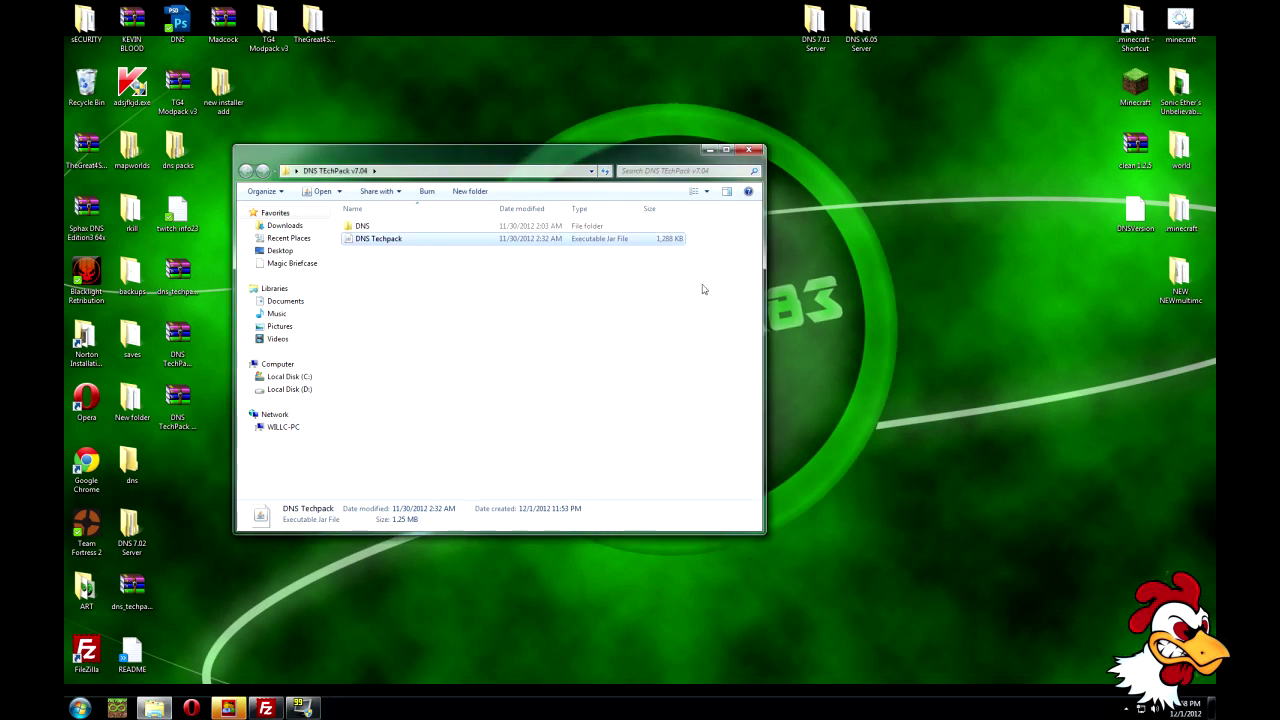
Step: Launch the DNS Techpack installer from the DNS TEchPack v7.04 folder
left_click(402, 298)
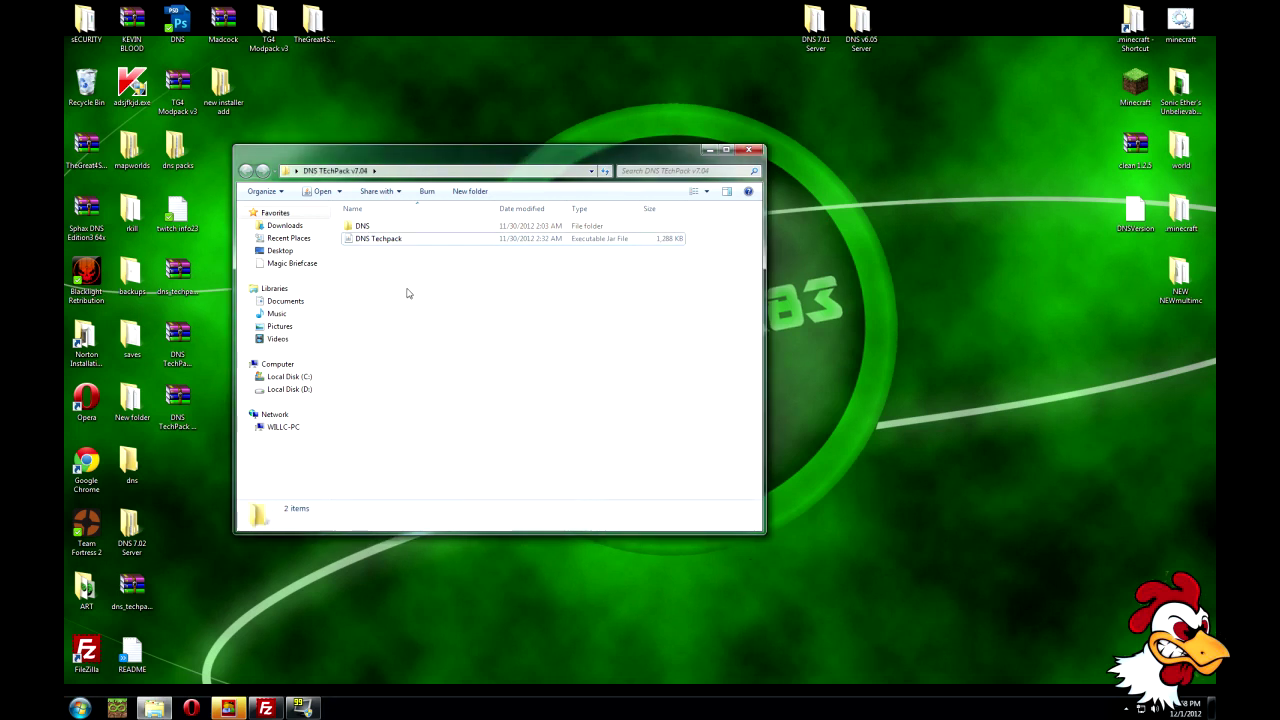
left_click(375, 244)
double_click(381, 245)
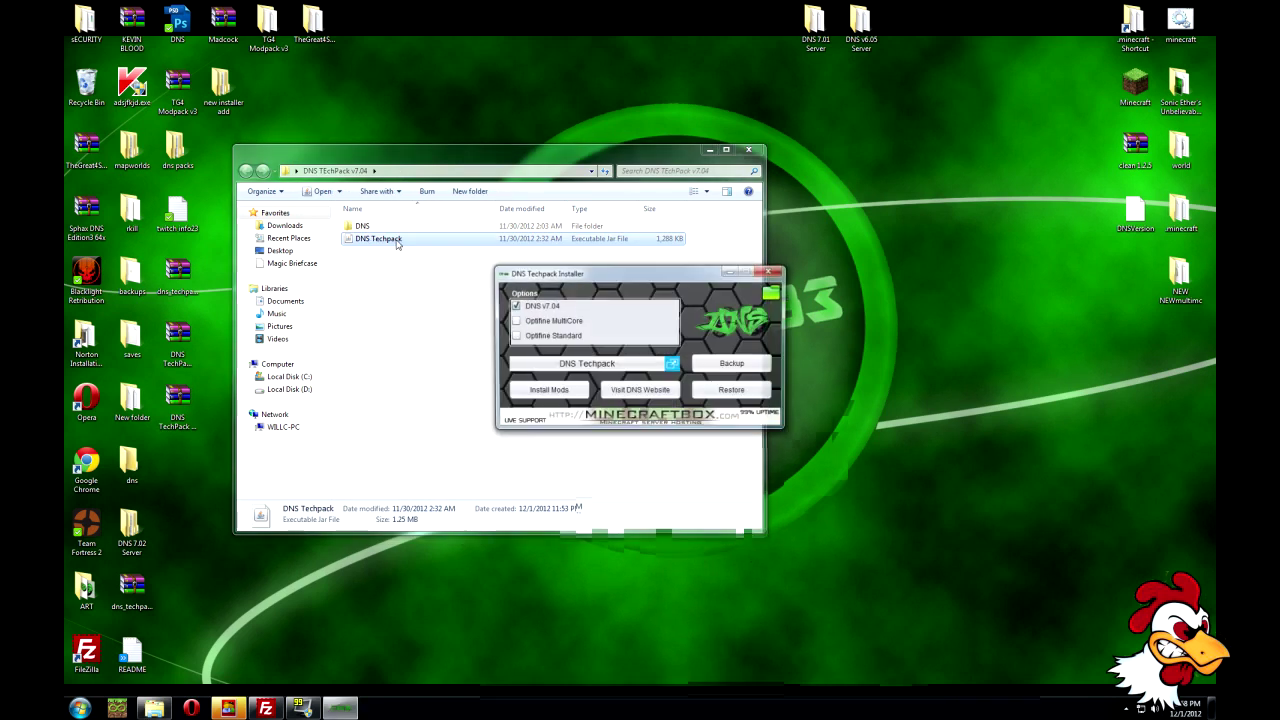
Step: View the existing Minecraft backups in the installer's backup options, then close the dialog
left_click(728, 373)
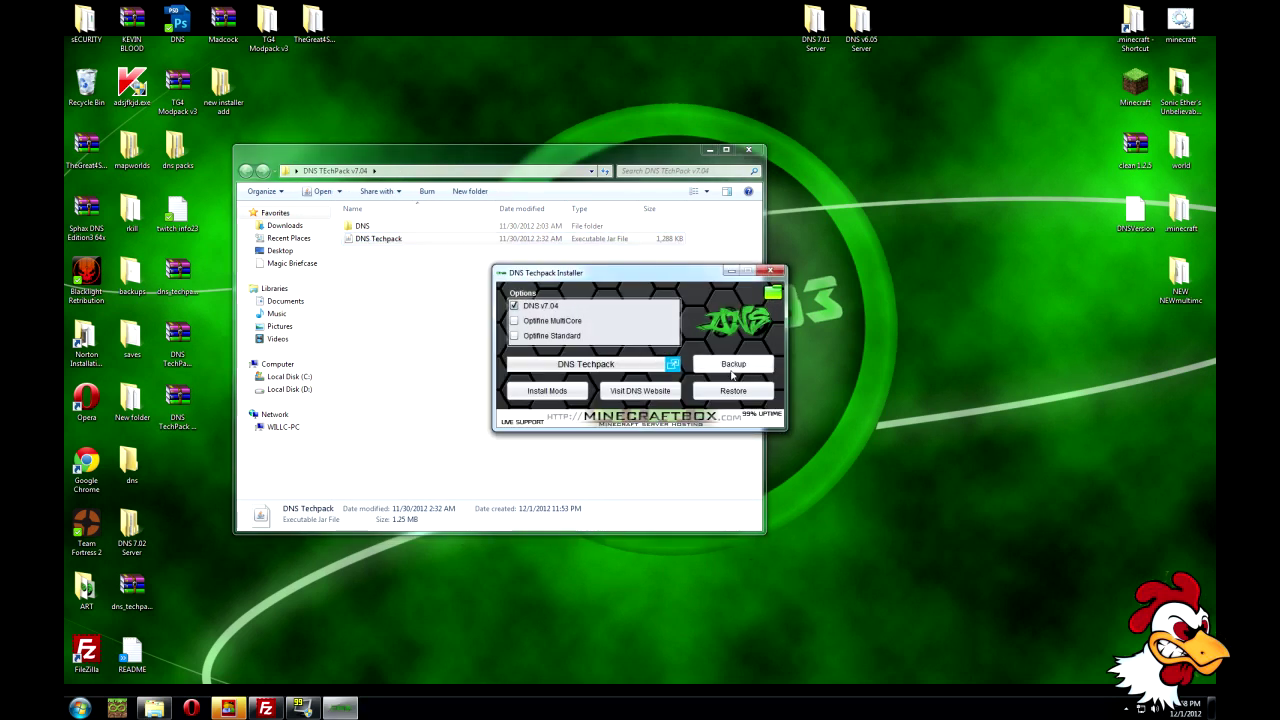
left_click(575, 357)
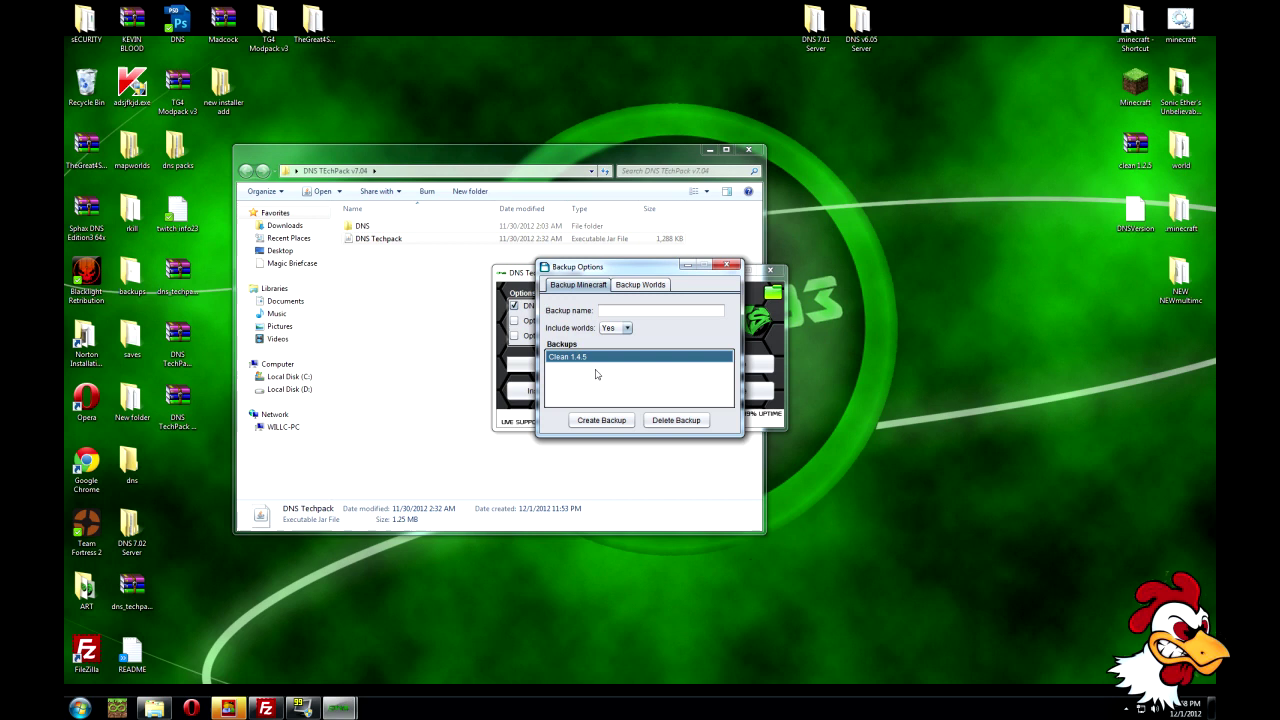
left_click(605, 420)
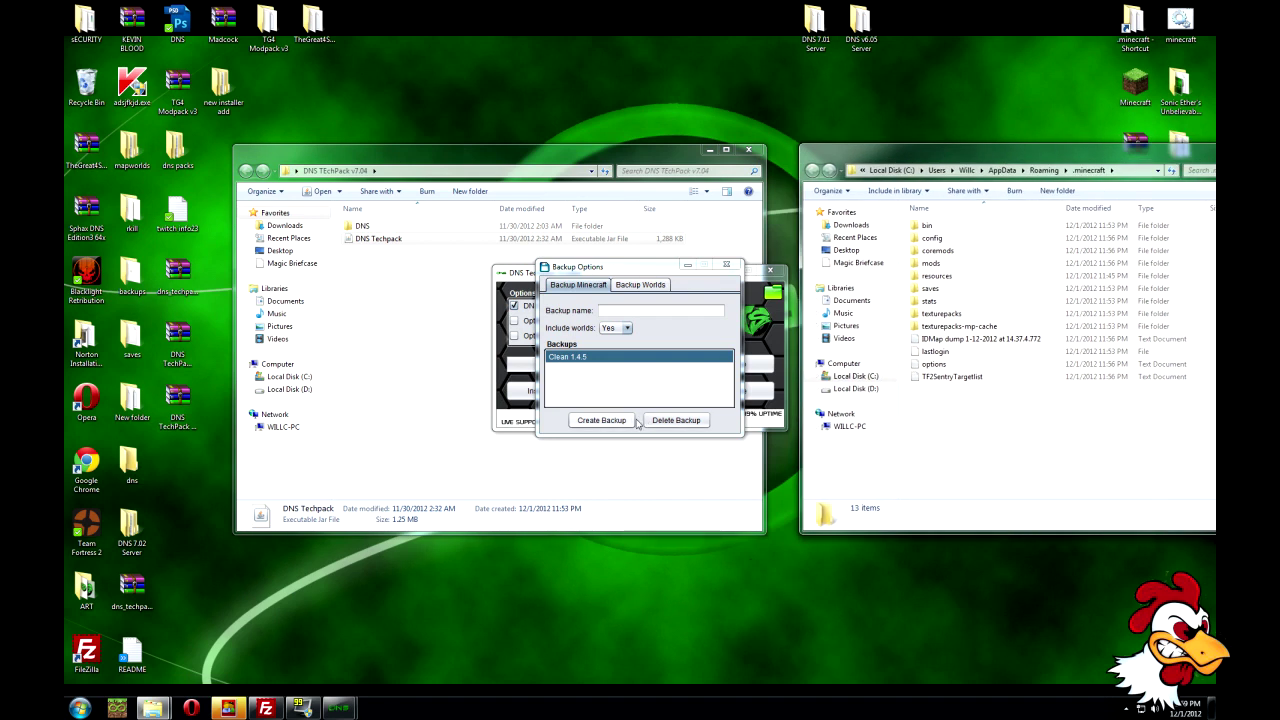
left_click(727, 267)
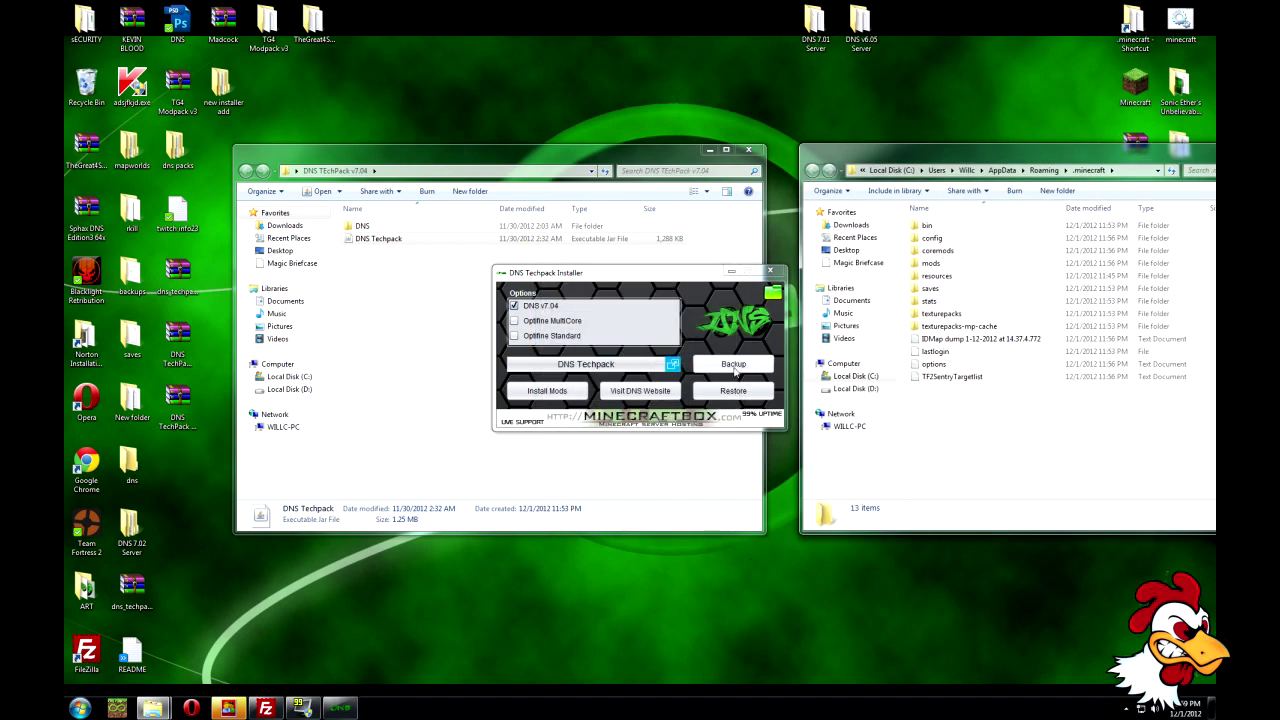
Step: Restore Minecraft from the Clean 1.4.5 backup, dismiss the completion message, and close the installer
left_click(733, 392)
left_click(601, 420)
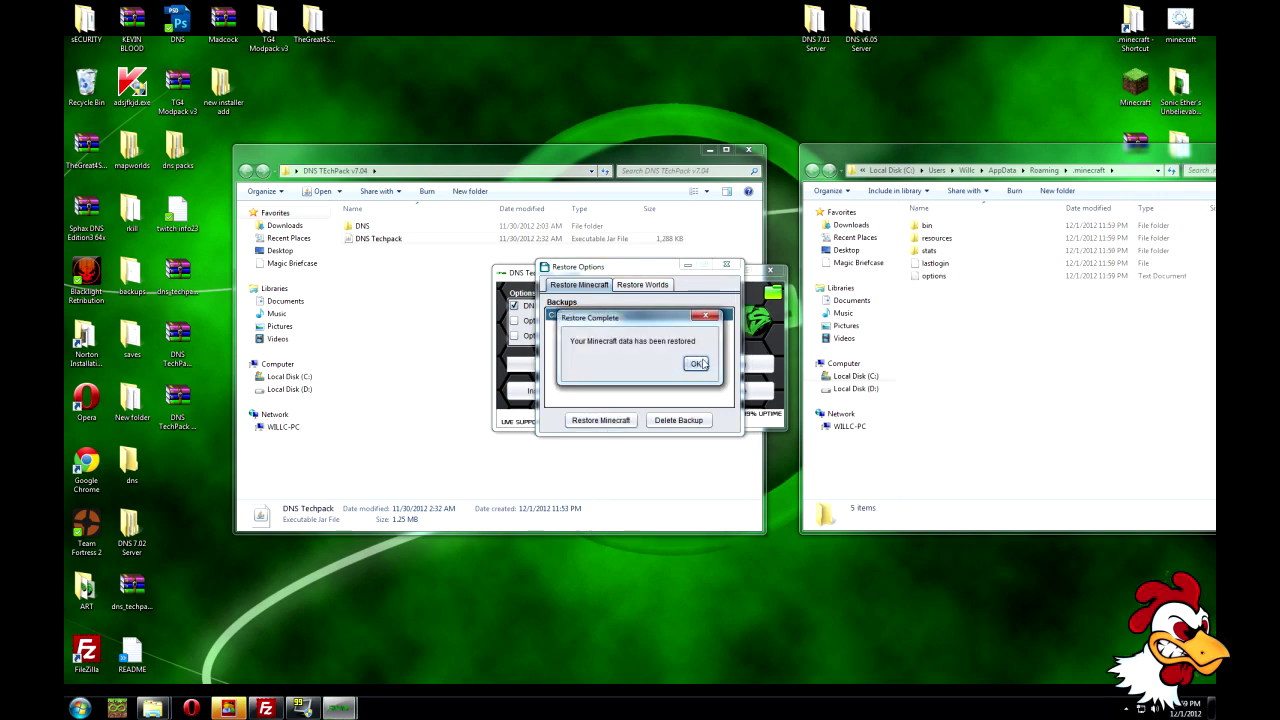
left_click(698, 363)
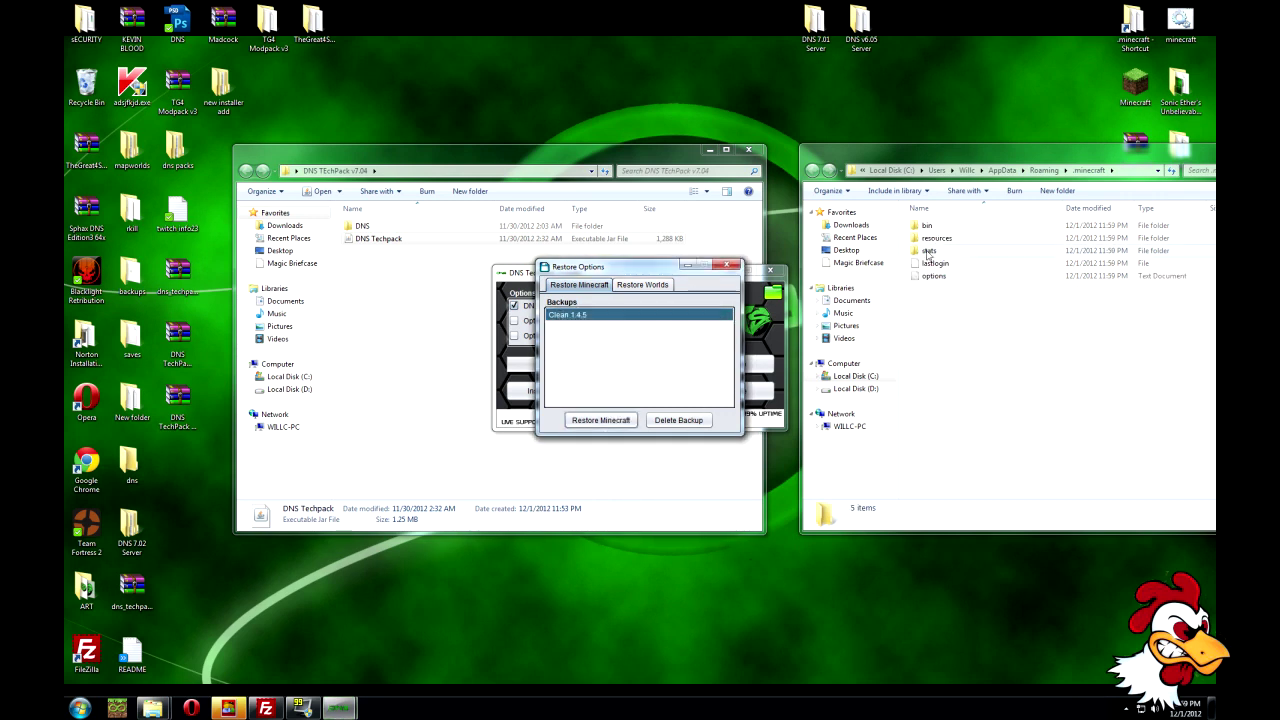
left_click(729, 266)
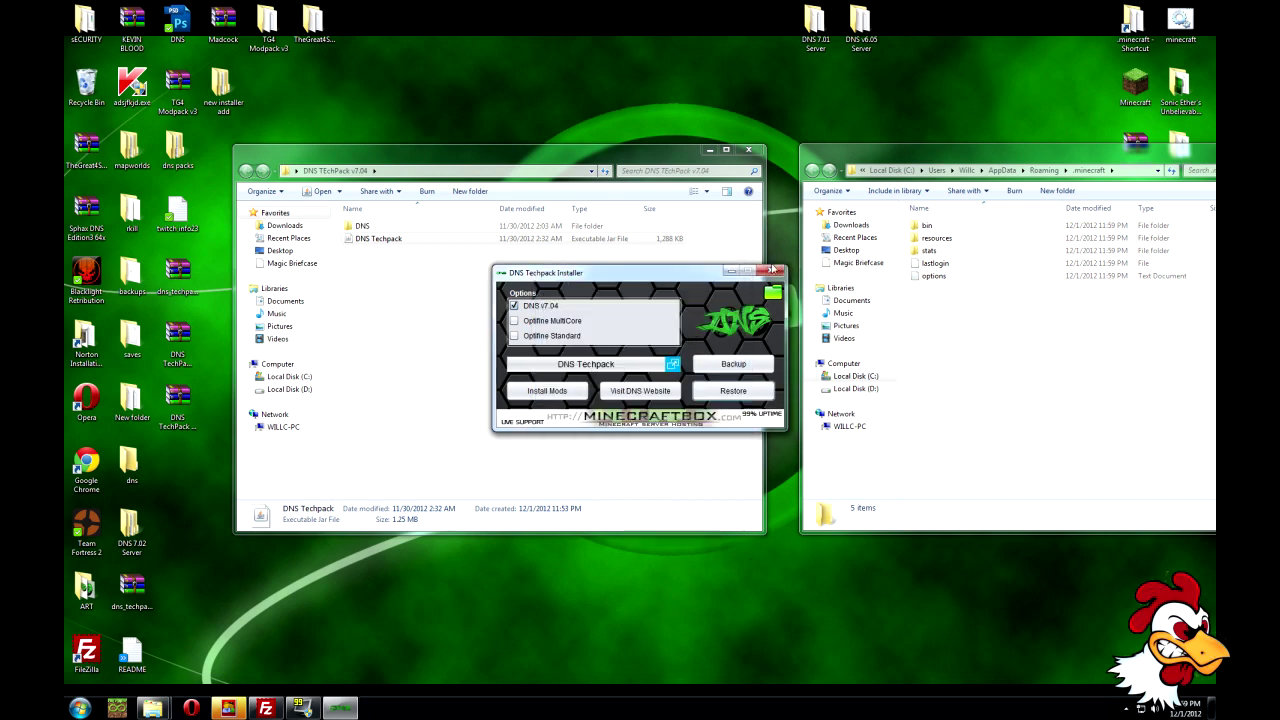
left_click(771, 271)
Step: Open DNS v7.04.zip from the DNS folder and arrange the archive and .minecraft windows side by side
left_click_drag(992, 163, 734, 259)
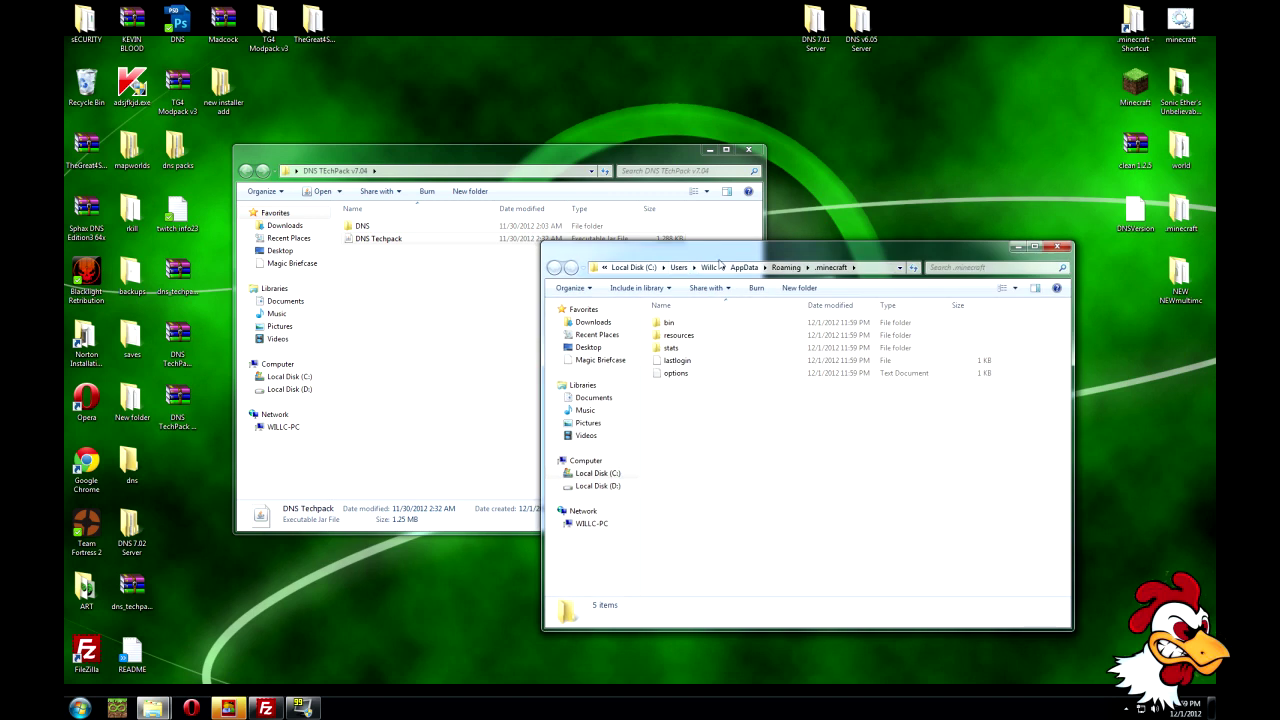
double_click(373, 231)
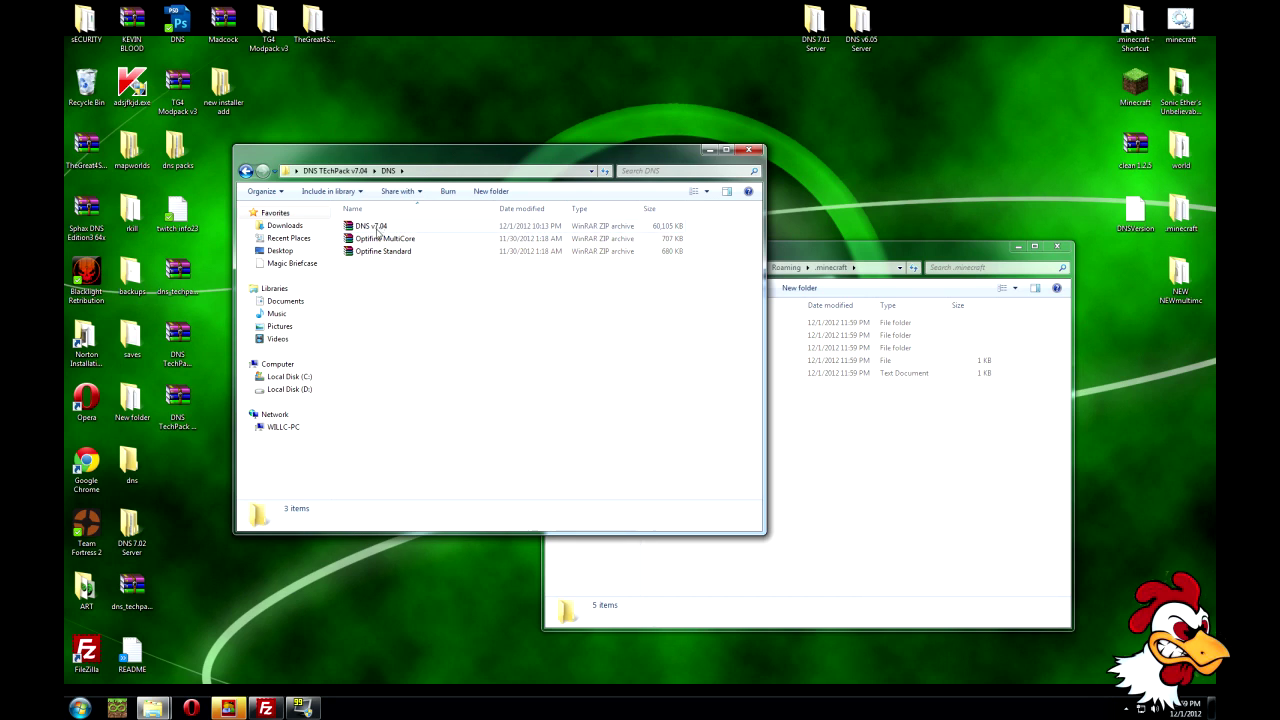
double_click(377, 228)
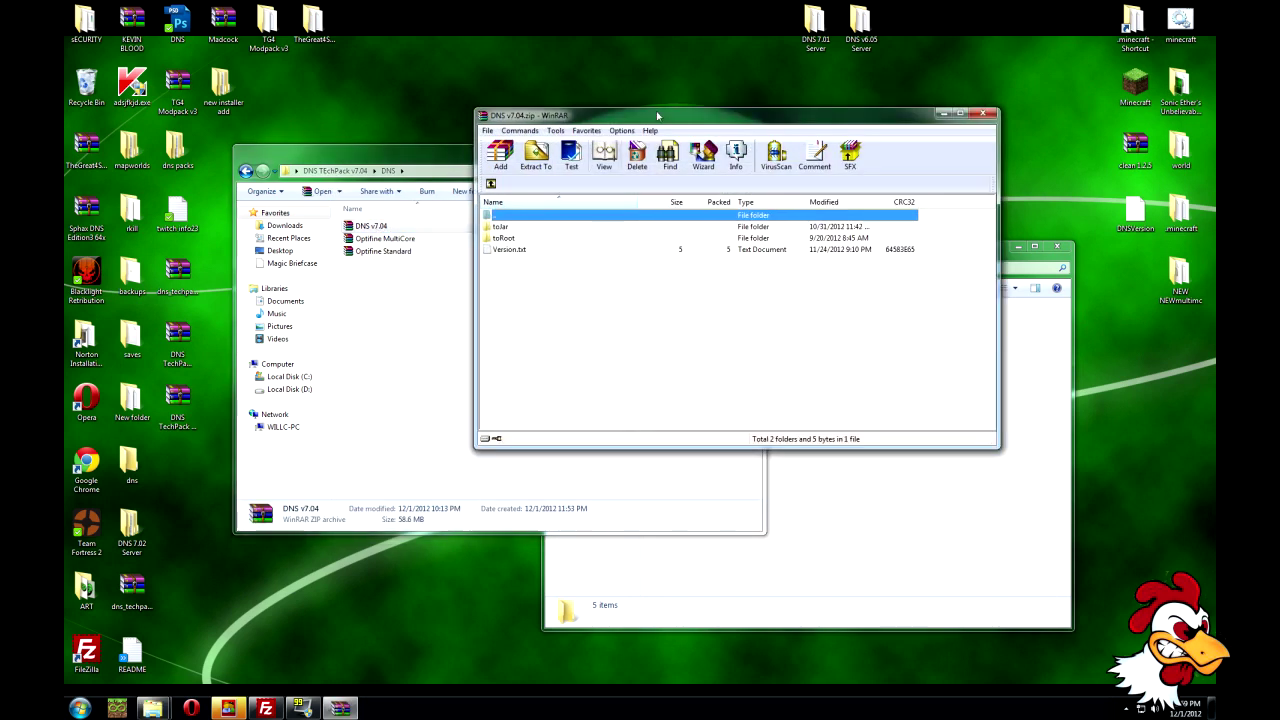
left_click_drag(667, 119, 330, 127)
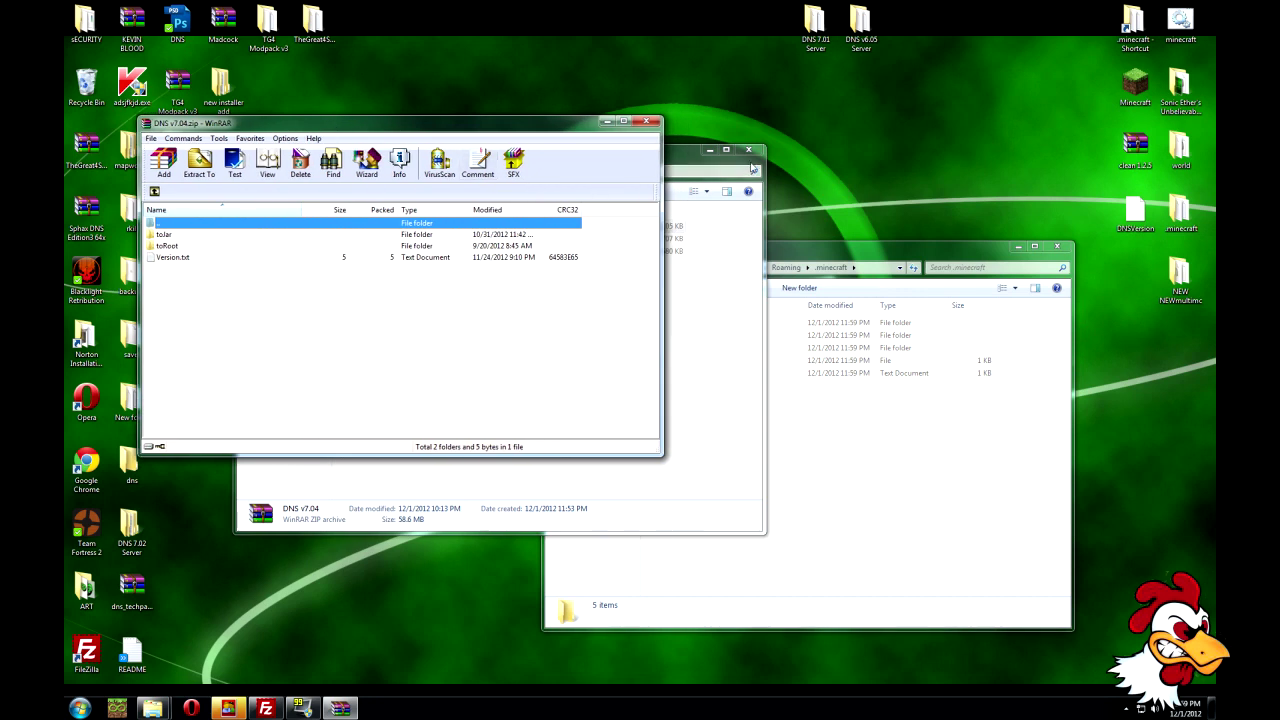
left_click(708, 152)
left_click_drag(795, 252, 929, 120)
Step: Open the minecraft jar from the bin folder in WinRAR, placing it beside the DNS v7.04 archive
double_click(810, 192)
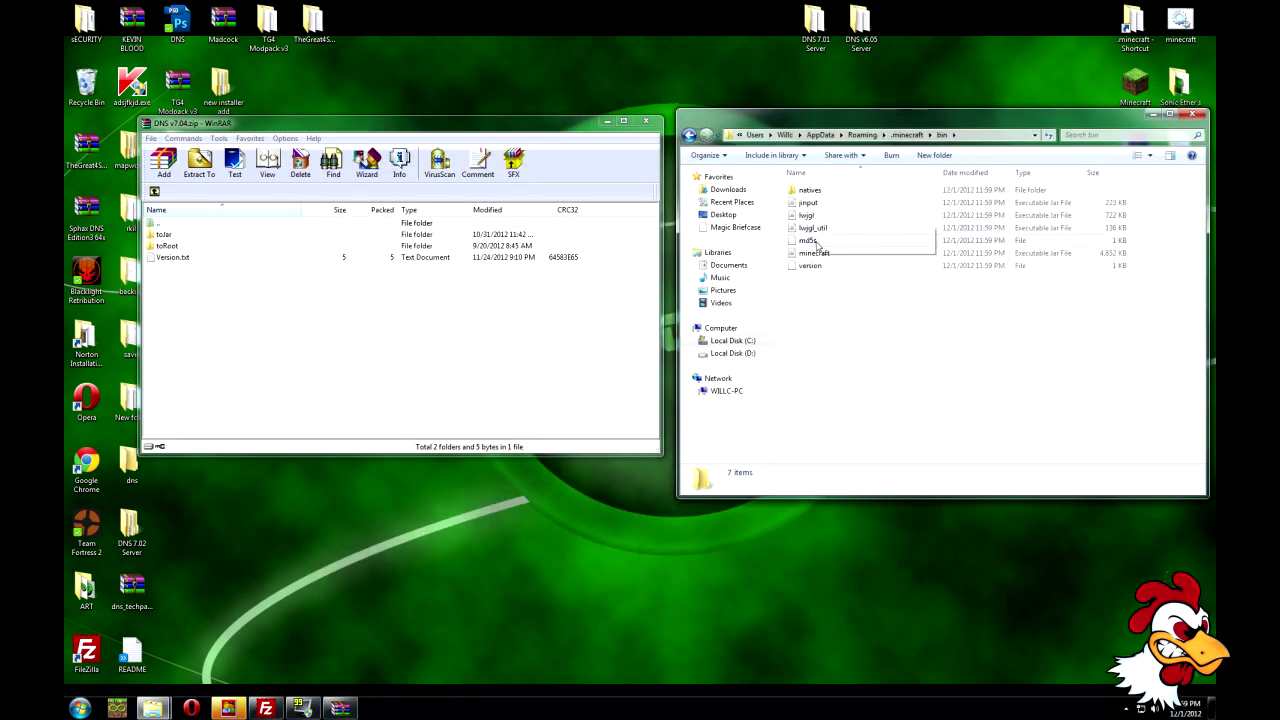
right_click(814, 256)
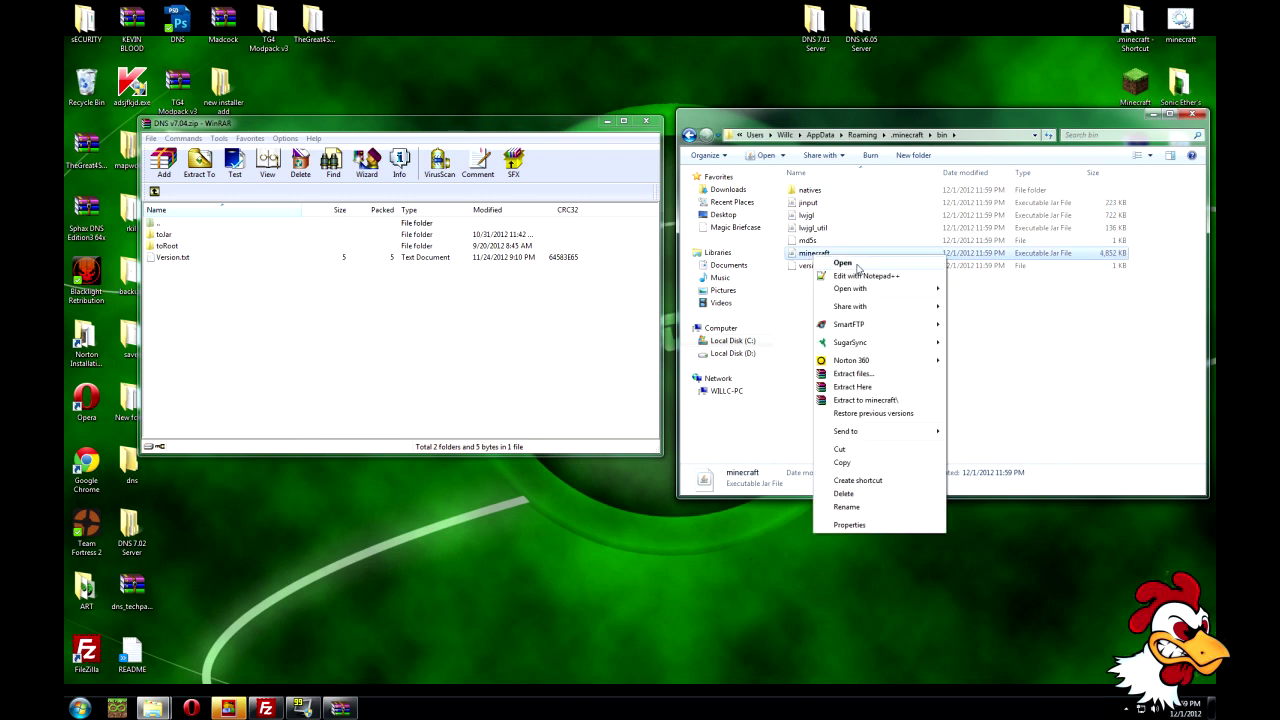
mouse_move(923, 289)
left_click(975, 314)
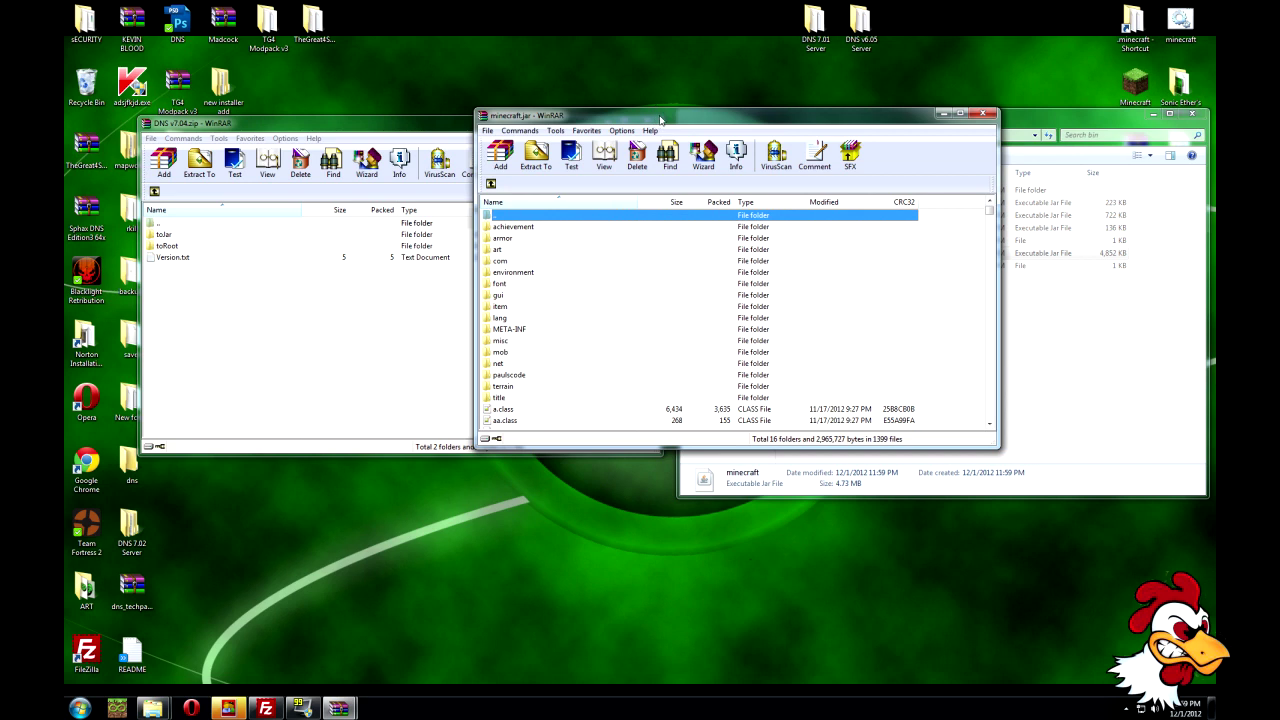
left_click_drag(660, 120, 802, 117)
Step: Delete the META-INF folder from minecraft.jar
left_click(673, 329)
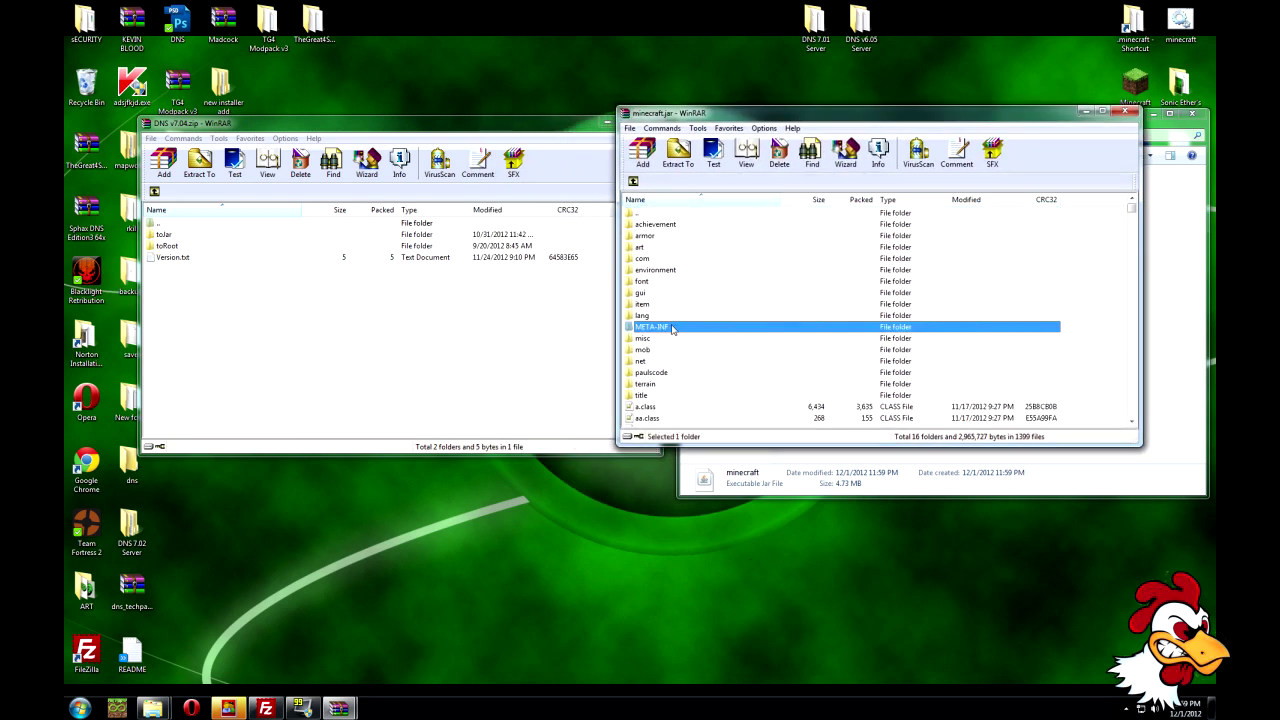
key("Delete")
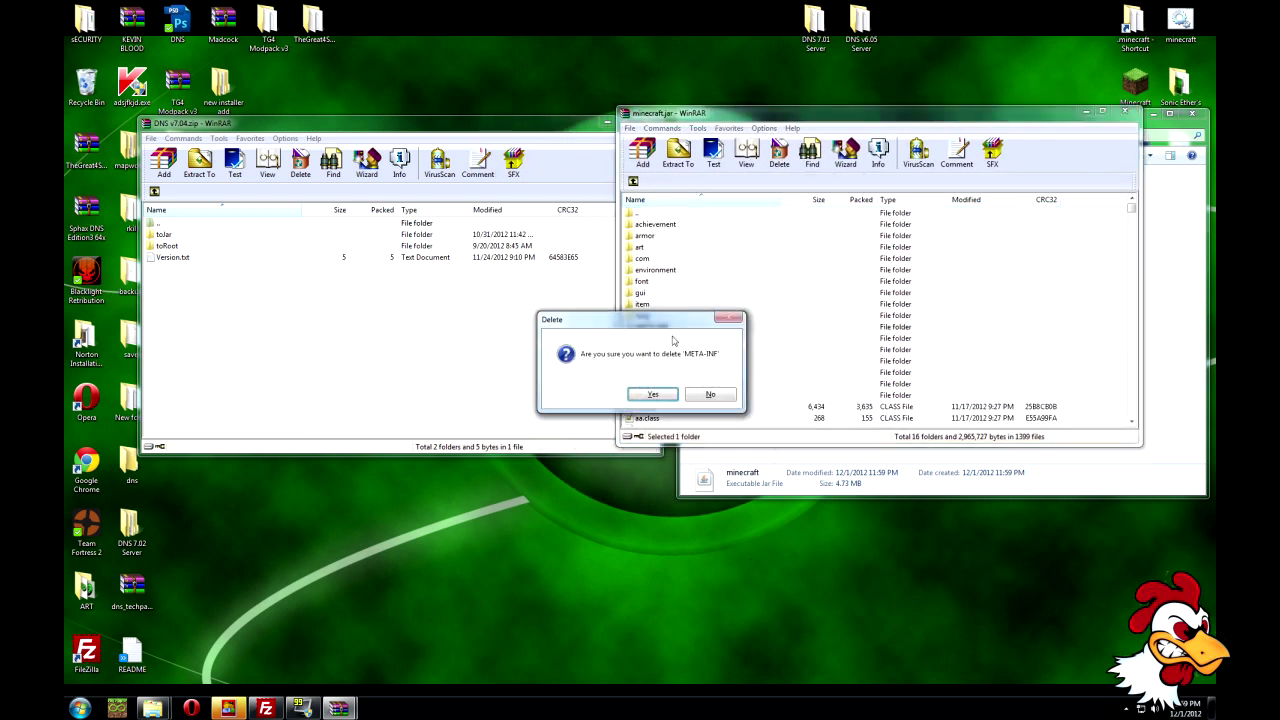
left_click(653, 396)
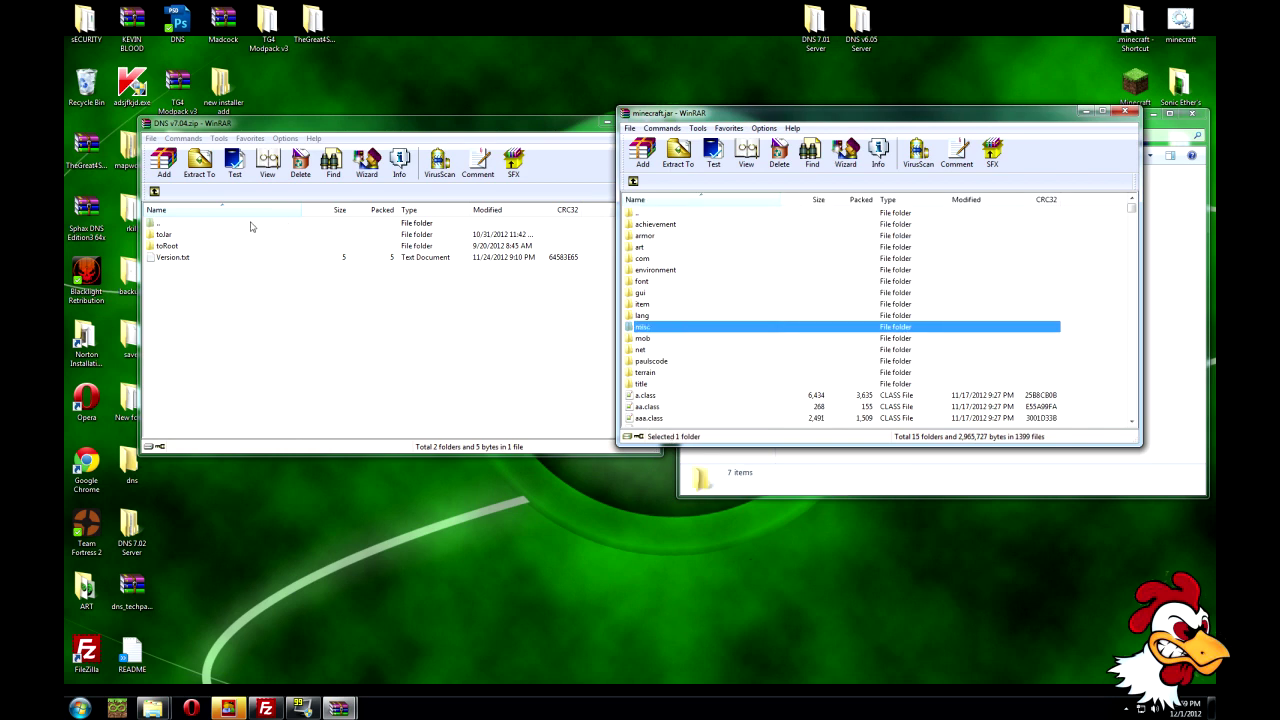
Step: Add everything in the DNS v7.04 archive's toJar folder to minecraft.jar, then close the jar
left_click(162, 235)
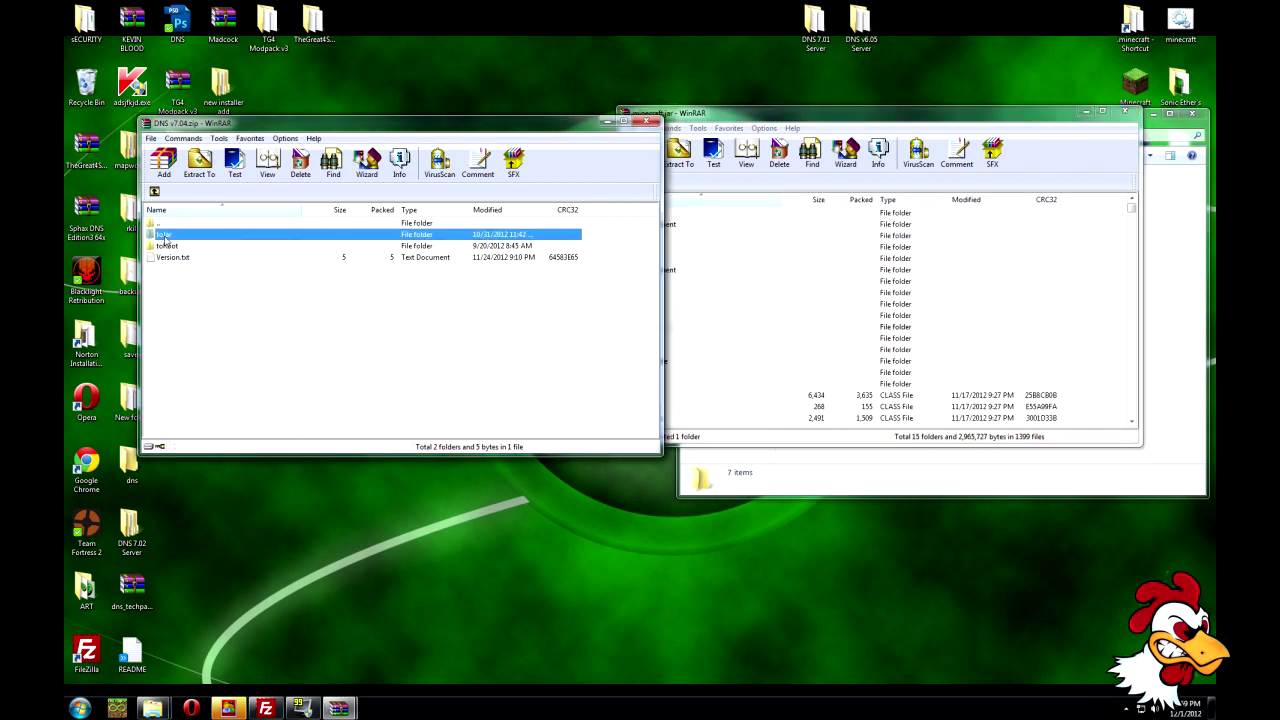
double_click(165, 236)
left_click_drag(588, 238, 519, 560)
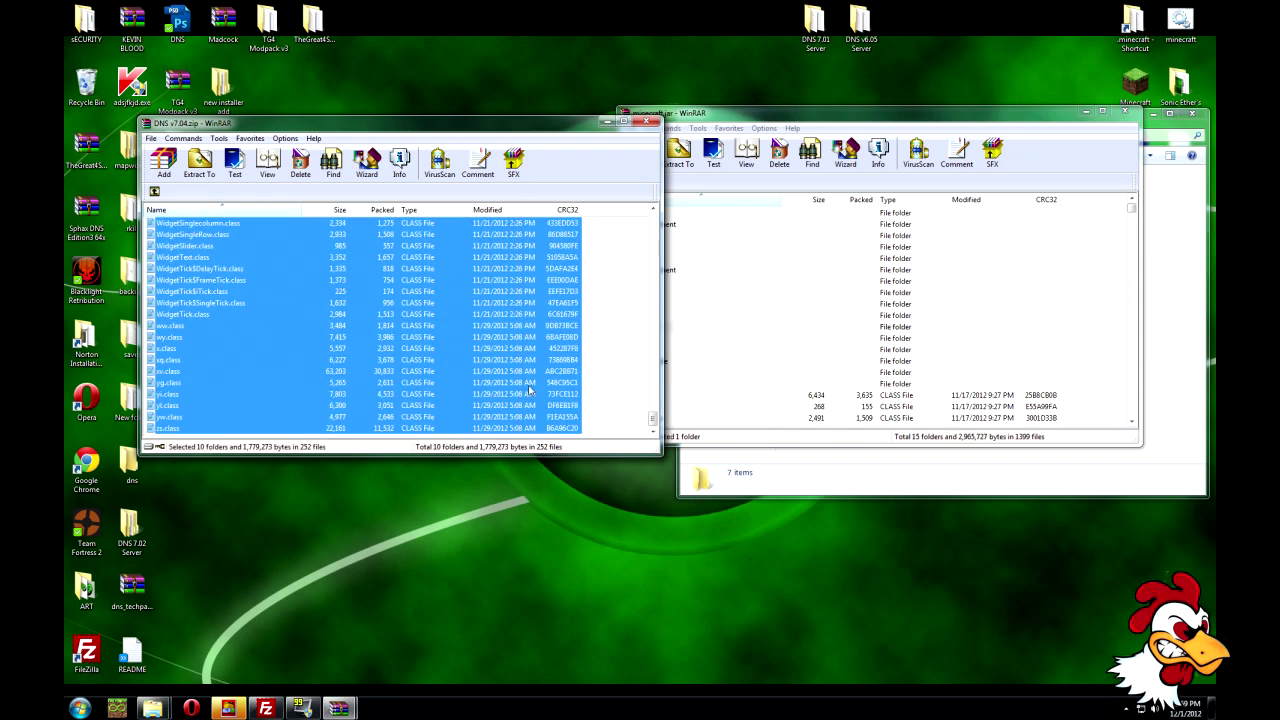
scroll(649, 388, "up", 10)
left_click_drag(653, 388, 672, 218)
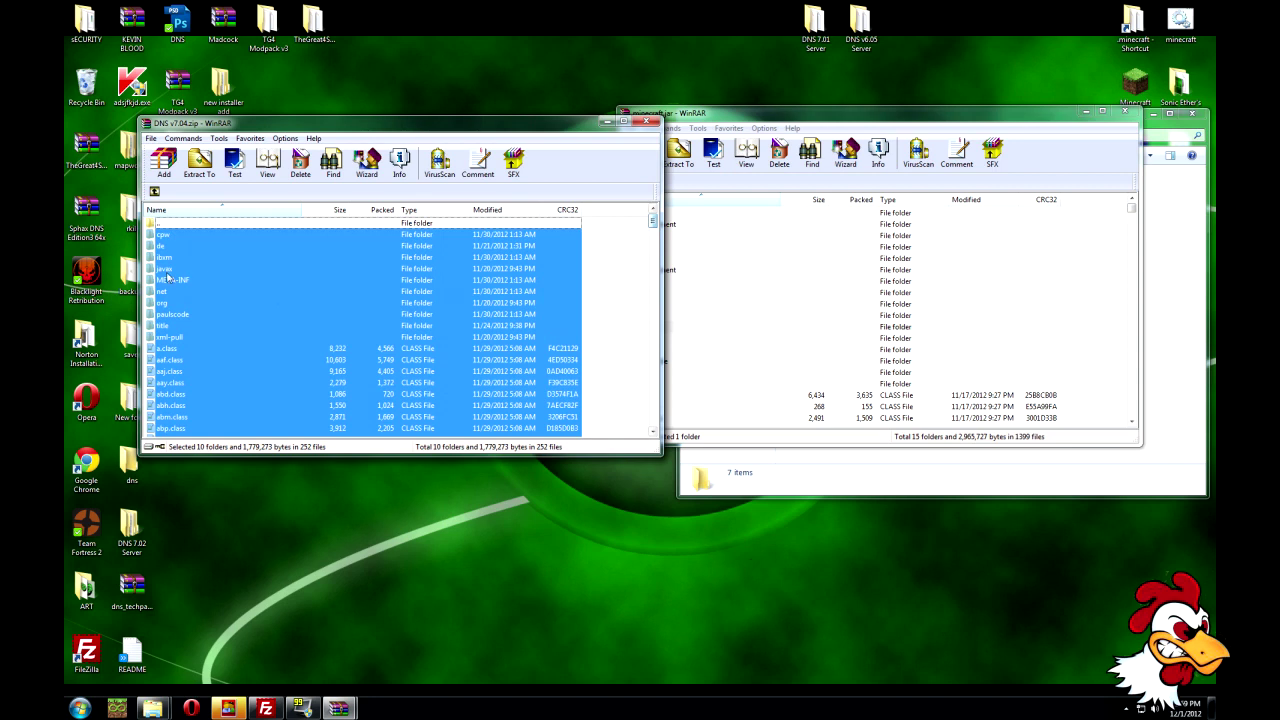
left_click_drag(223, 318, 829, 303)
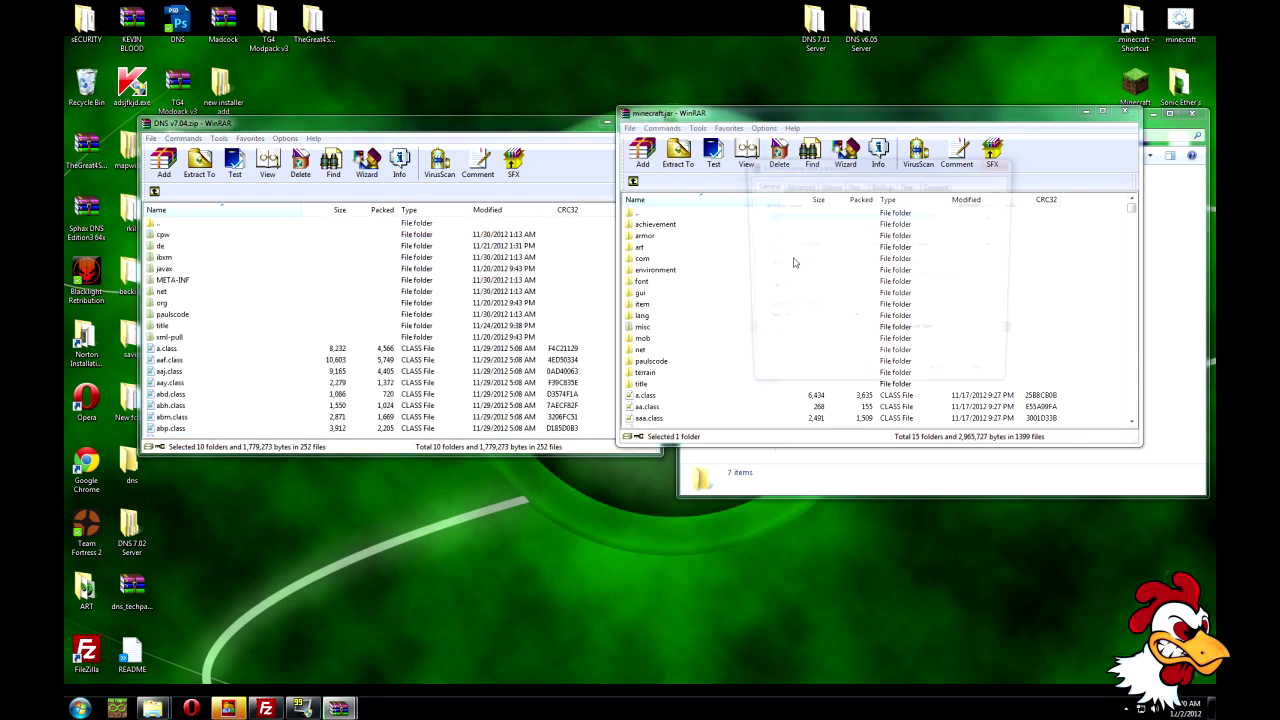
left_click(891, 380)
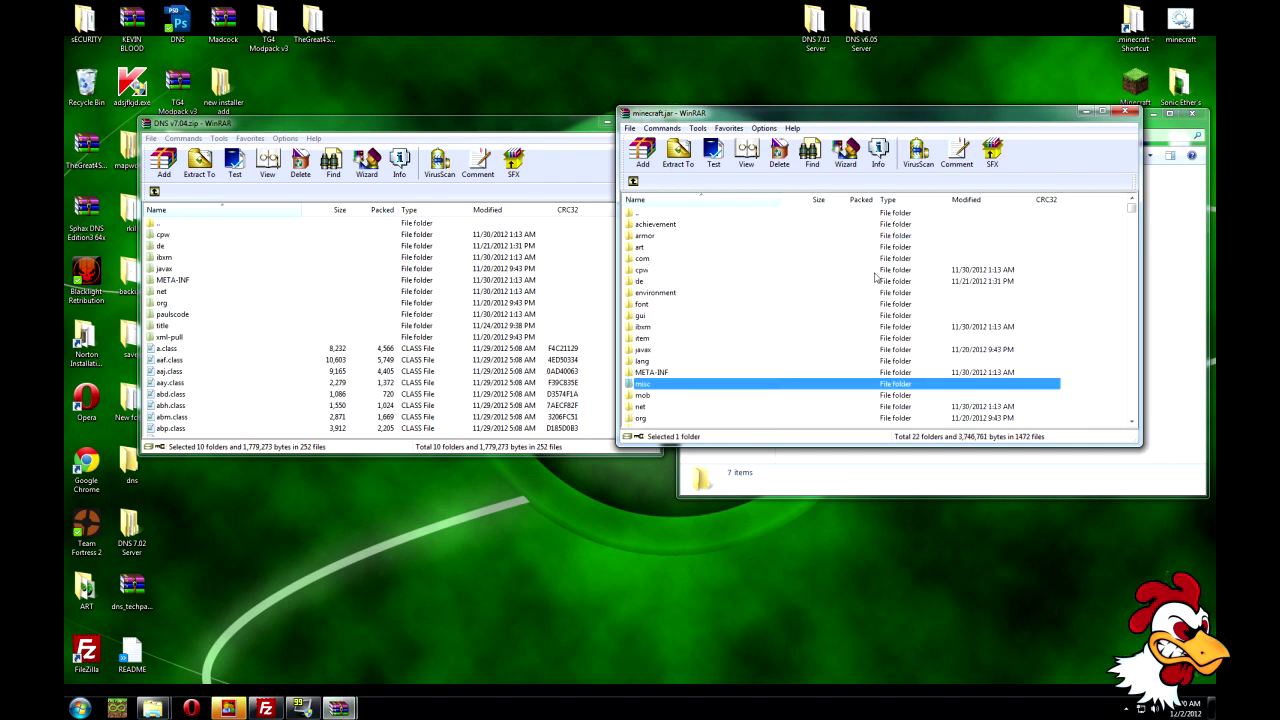
left_click(1125, 112)
Step: Extract everything in the archive's toRoot folder into the .minecraft folder, replacing the existing options.txt
left_click(416, 191)
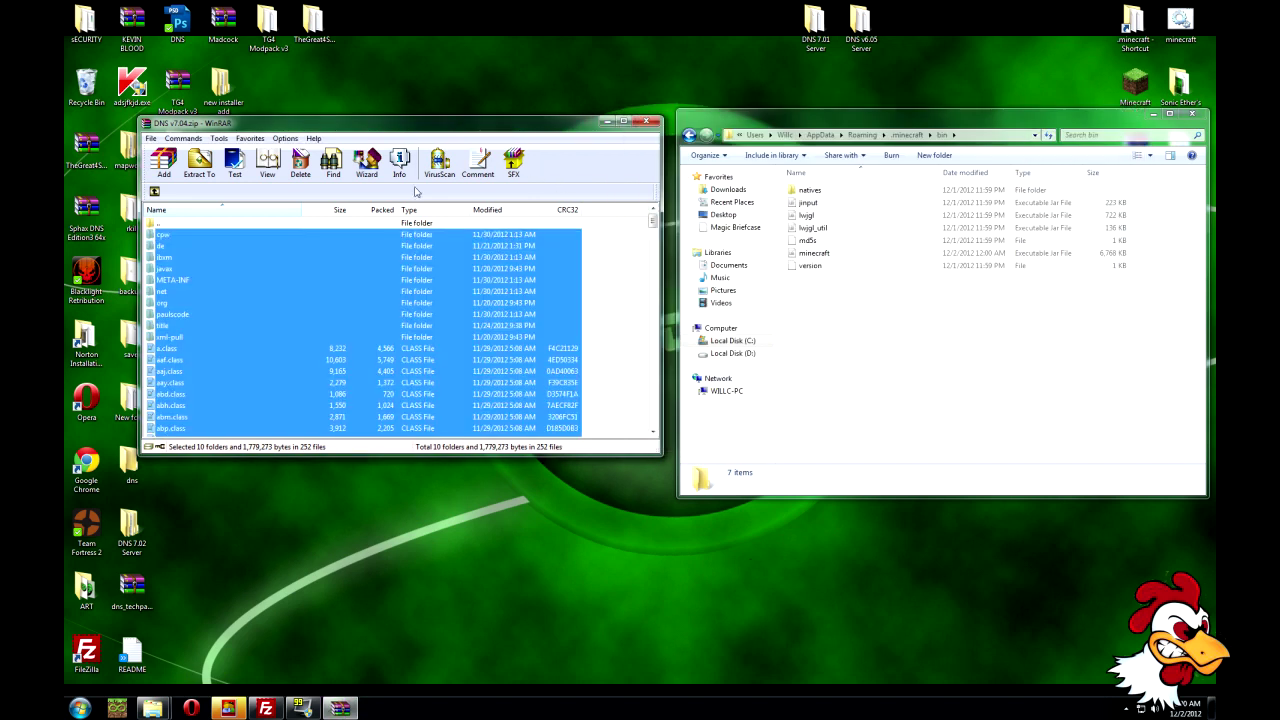
left_click(155, 192)
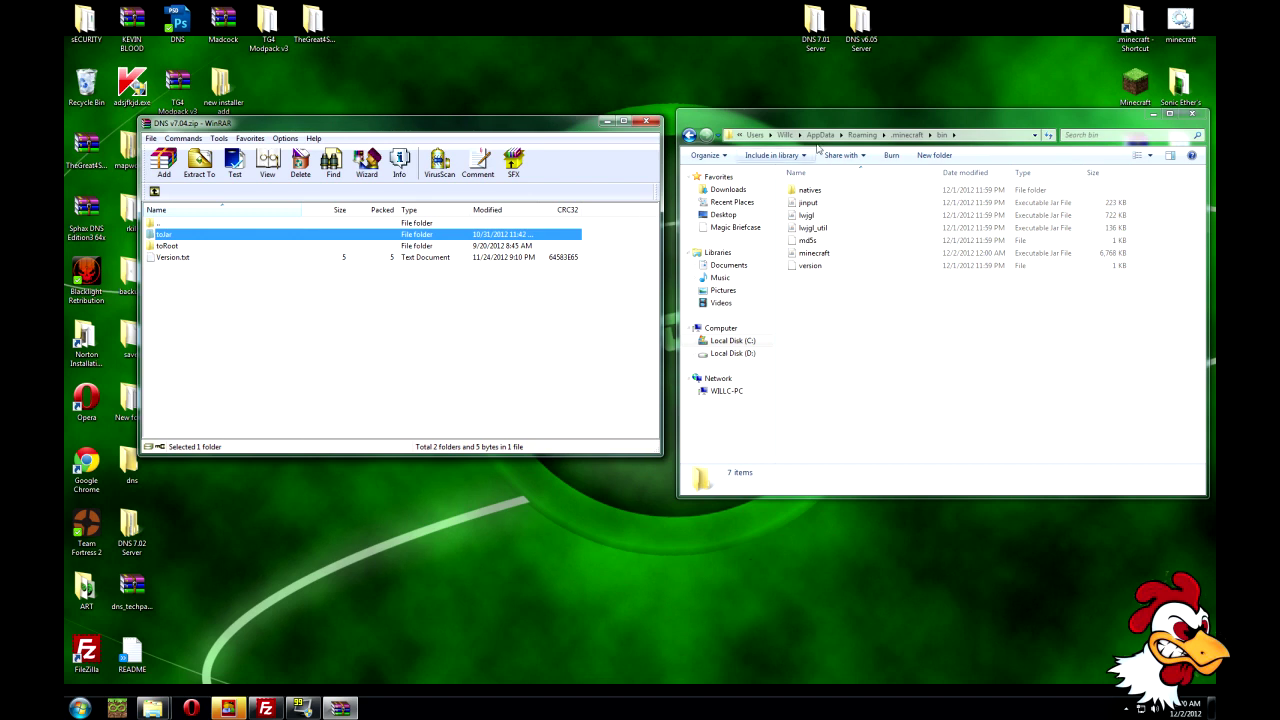
left_click(912, 134)
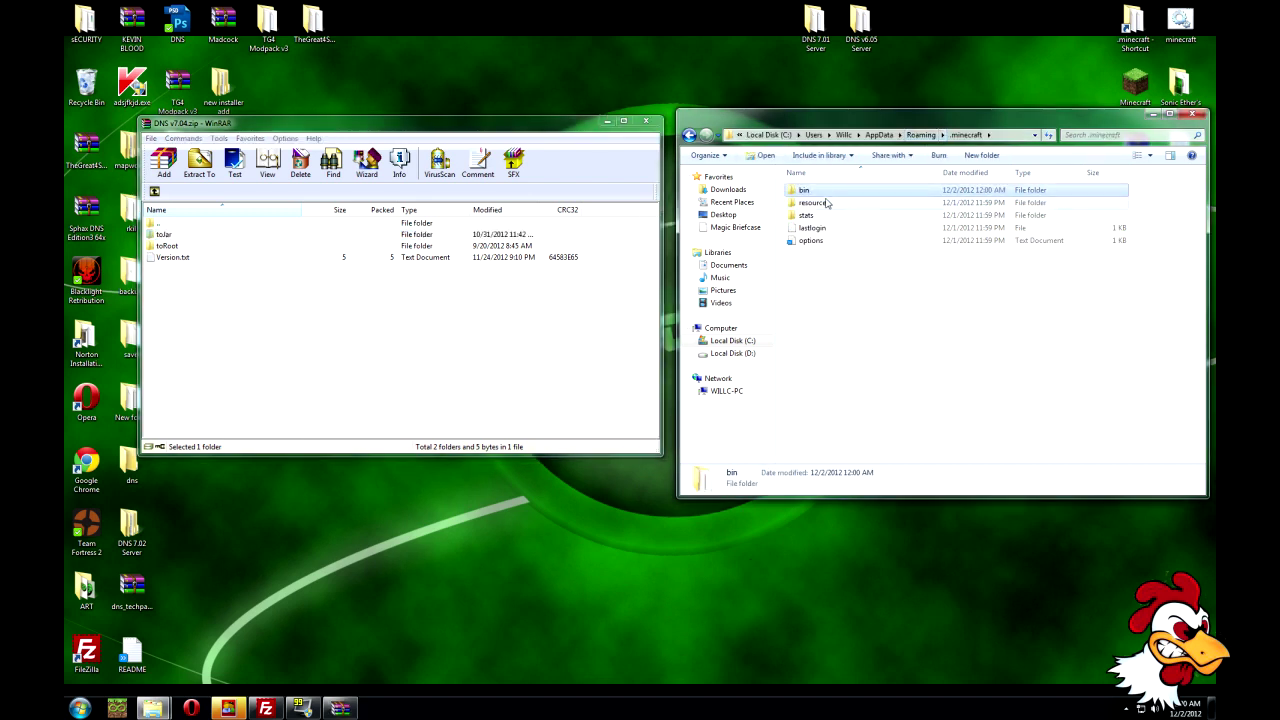
double_click(168, 248)
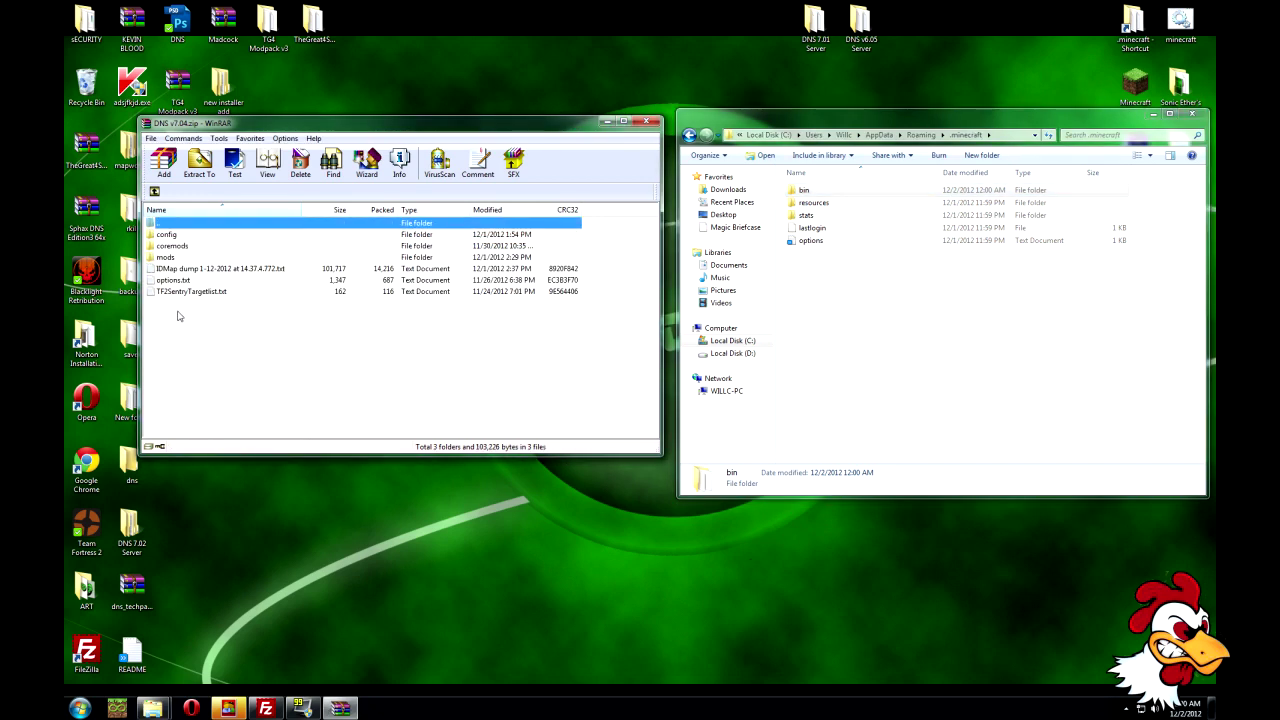
left_click_drag(178, 316, 177, 257)
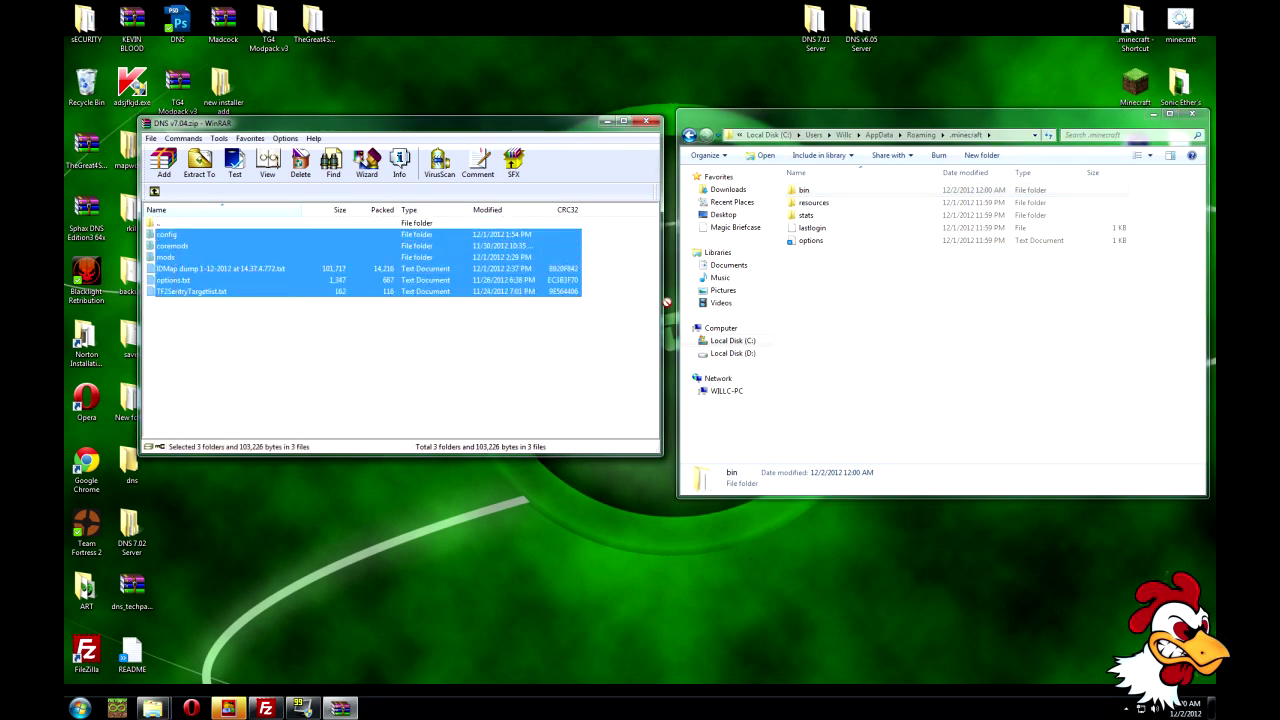
left_click_drag(843, 333, 843, 335)
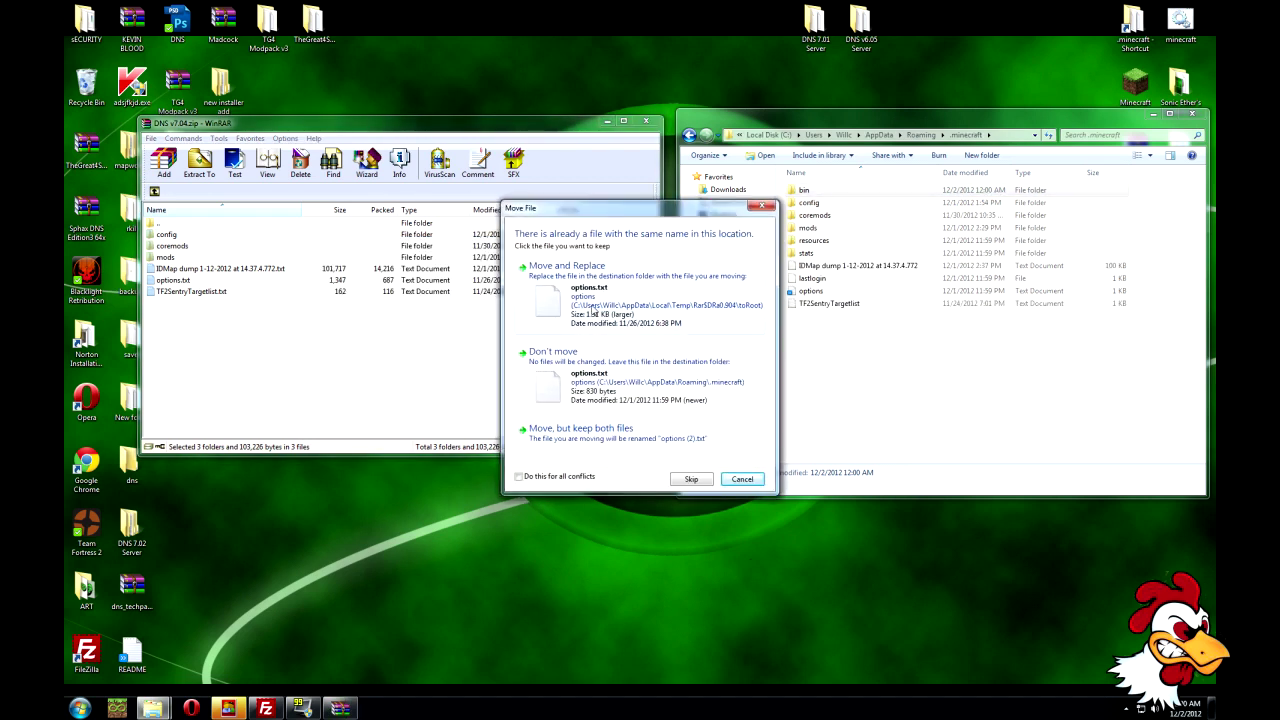
left_click(588, 290)
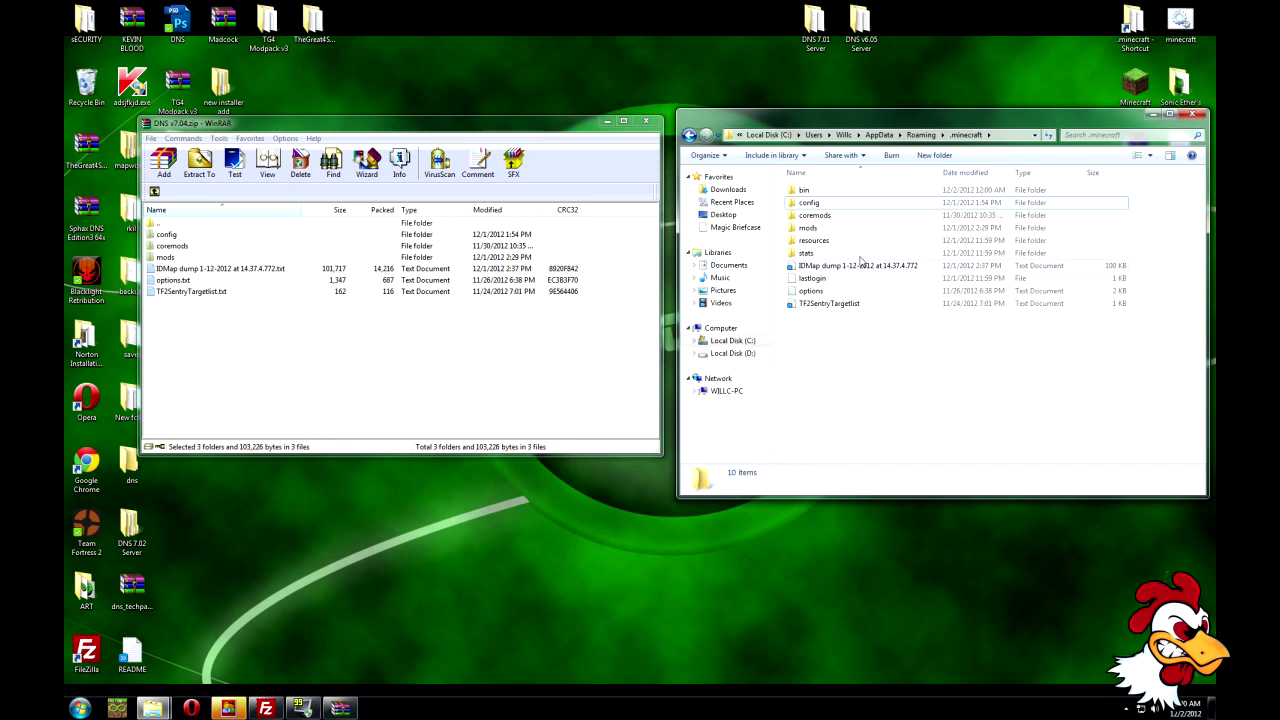
Step: Go back up to the DNS folder in WinRAR and open the Optifine MultiCore archive
left_click(154, 191)
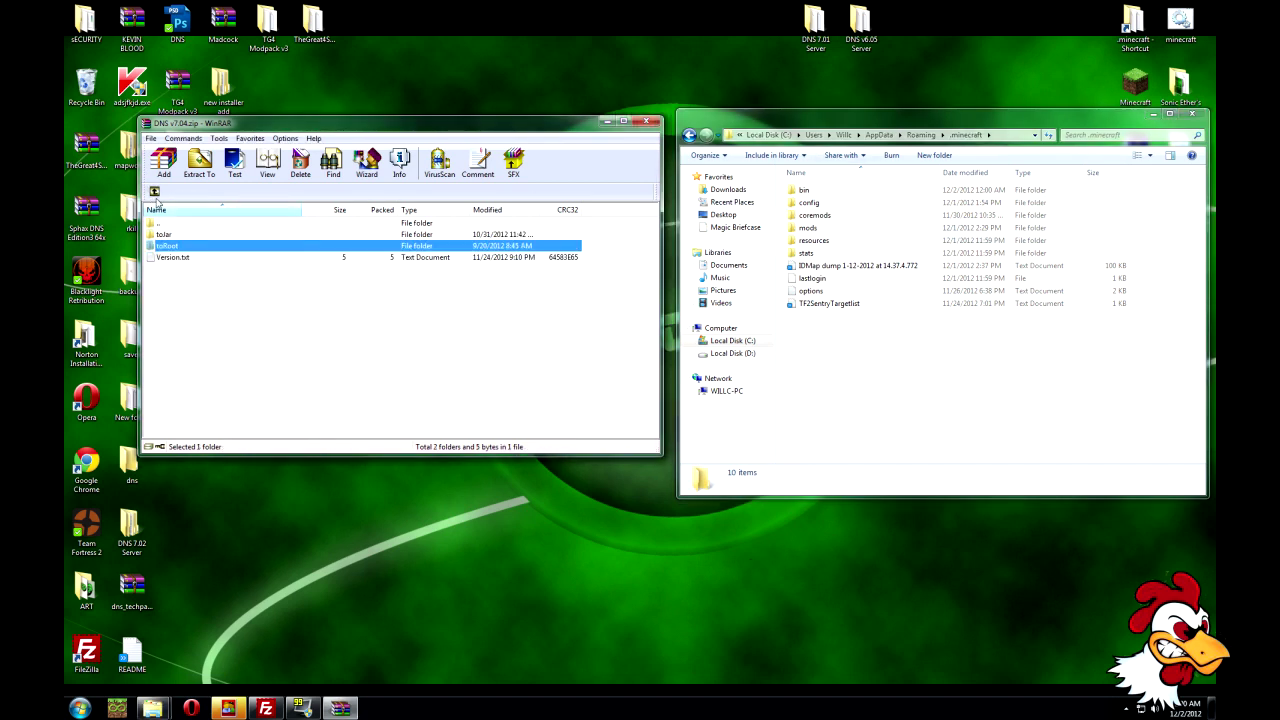
left_click(154, 191)
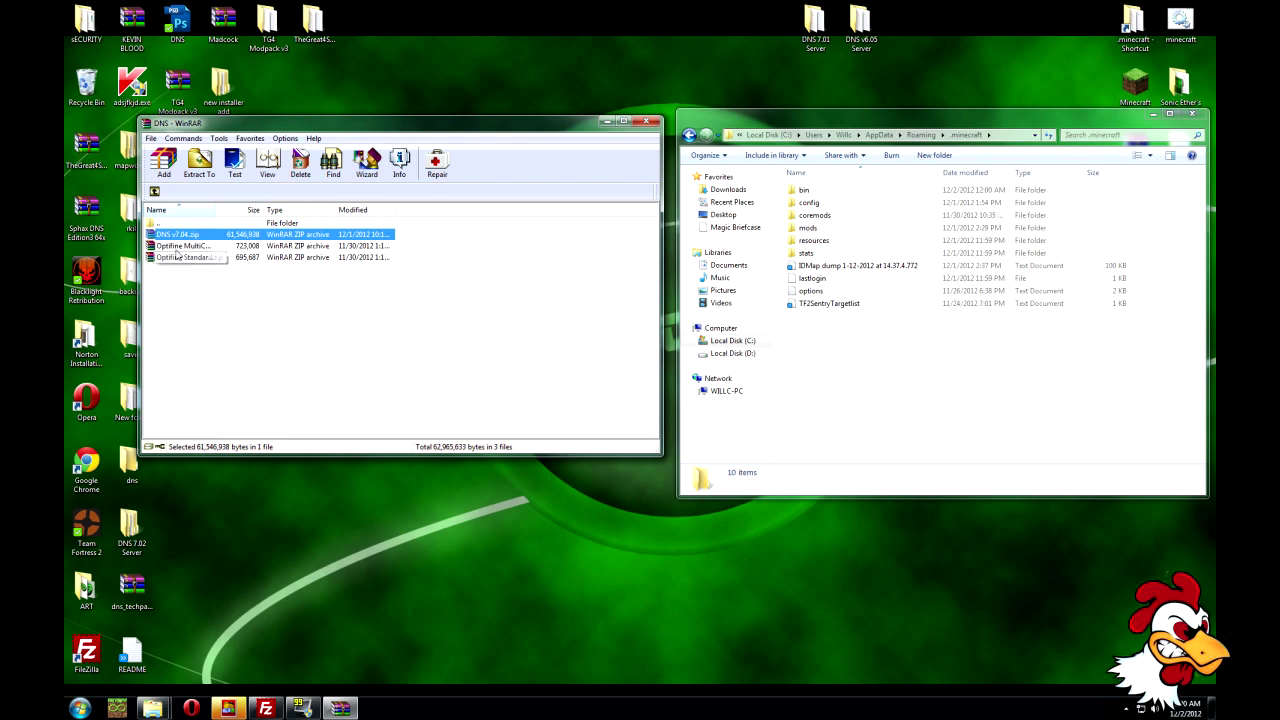
double_click(180, 246)
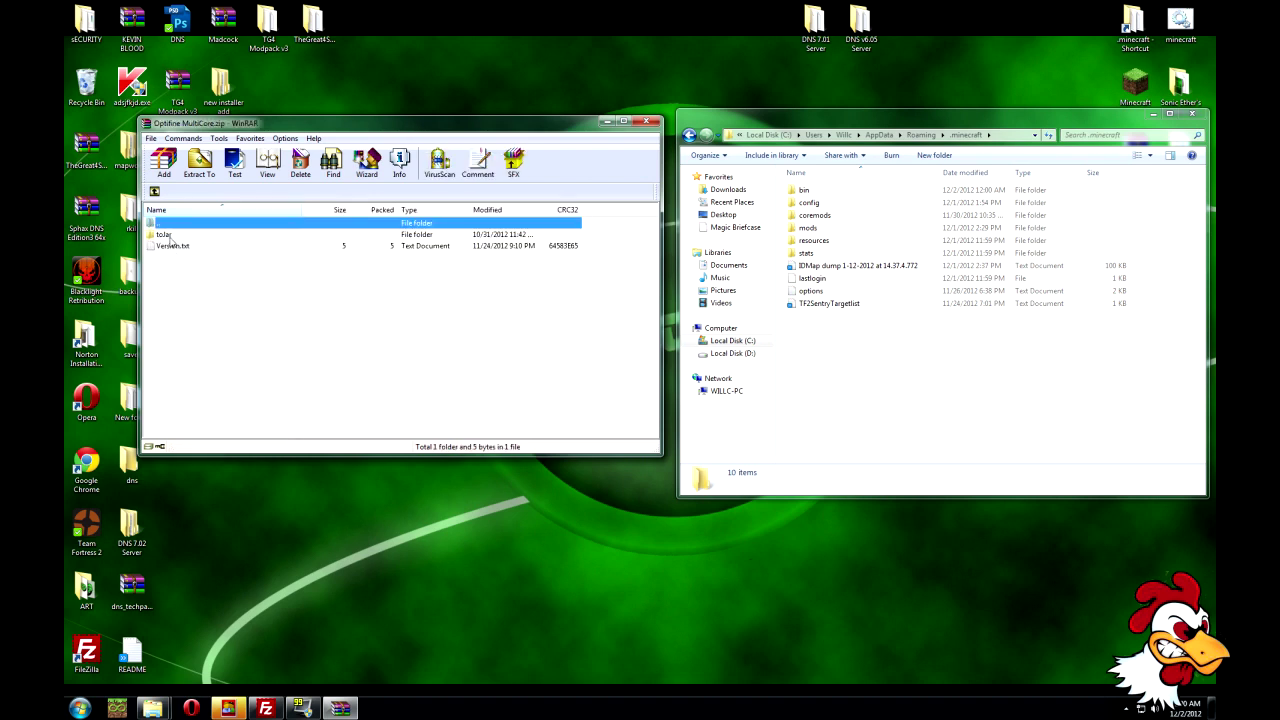
Step: Open the minecraft jar from the .minecraft bin folder in WinRAR
double_click(800, 190)
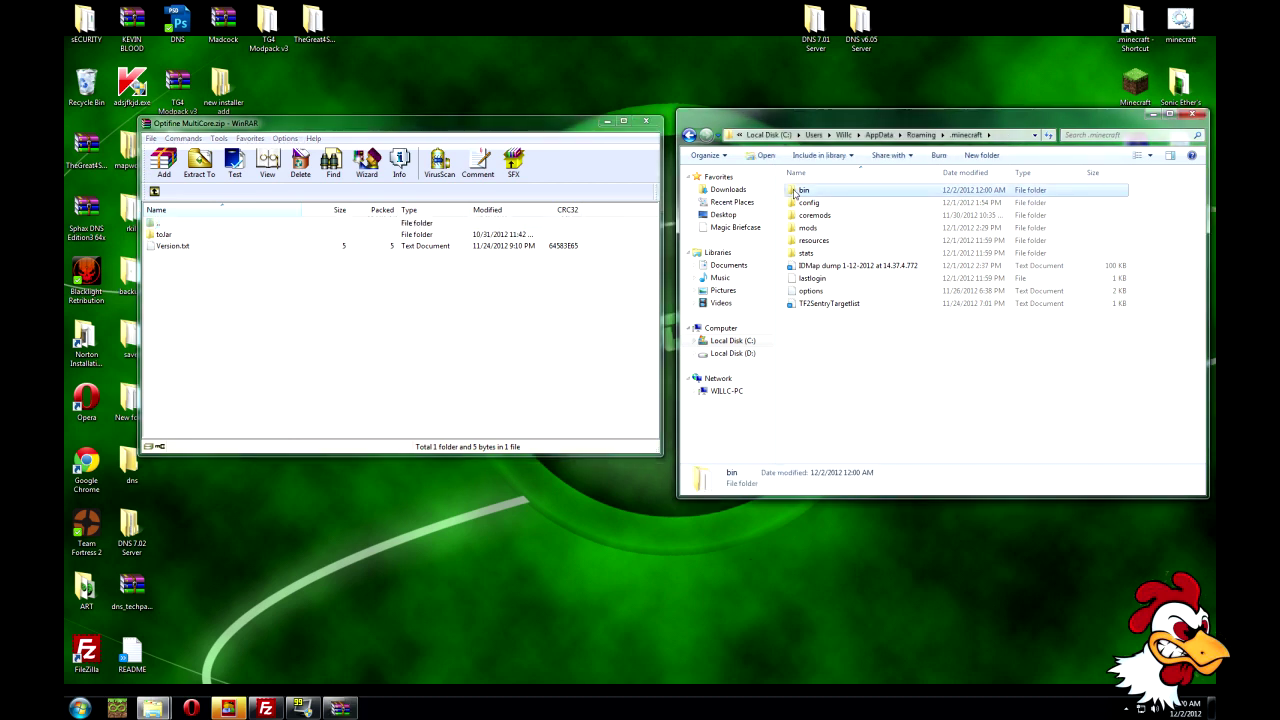
right_click(810, 255)
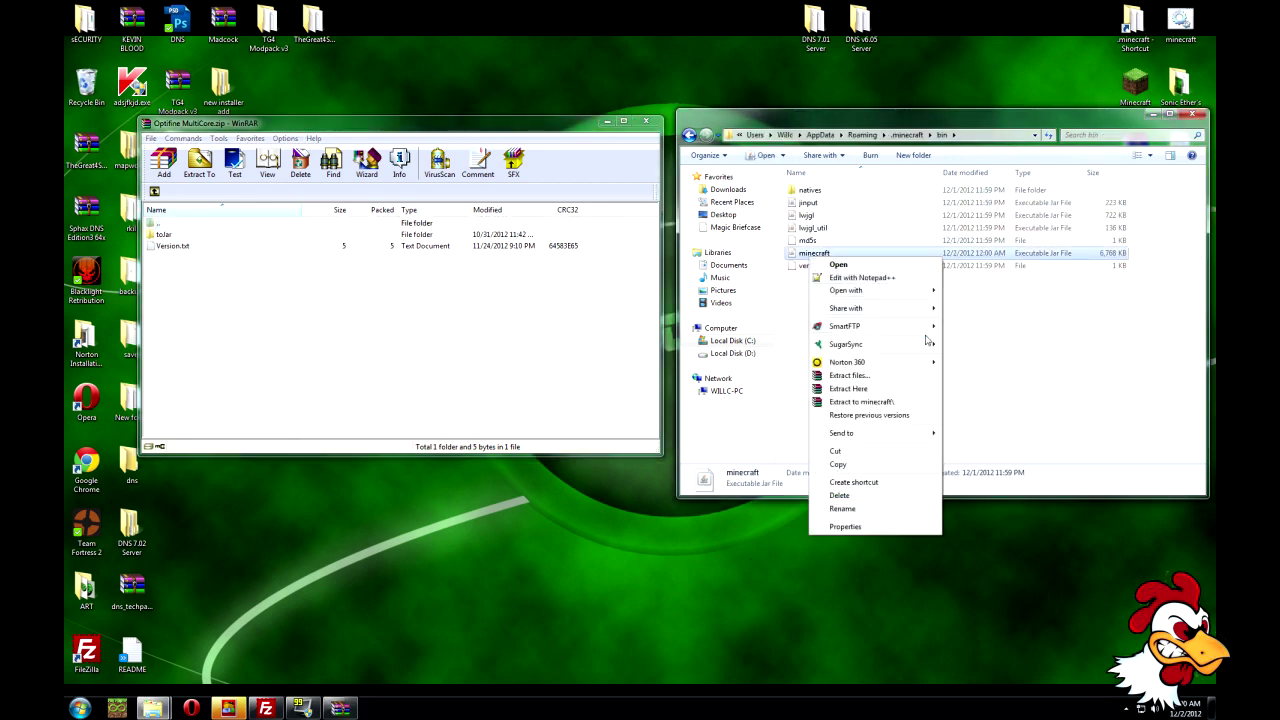
mouse_move(928, 291)
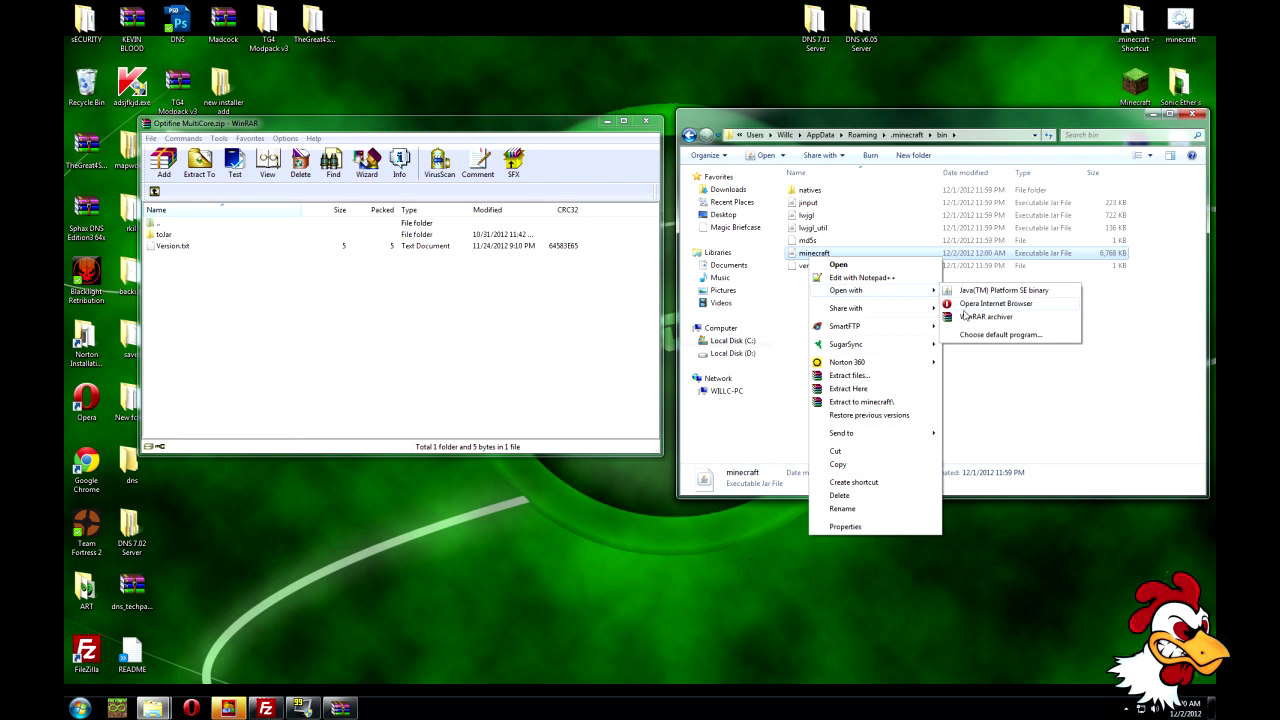
left_click(966, 318)
Step: Add everything in the Optifine MultiCore archive's toJar folder to minecraft.jar, then close both archives and the bin folder
double_click(166, 235)
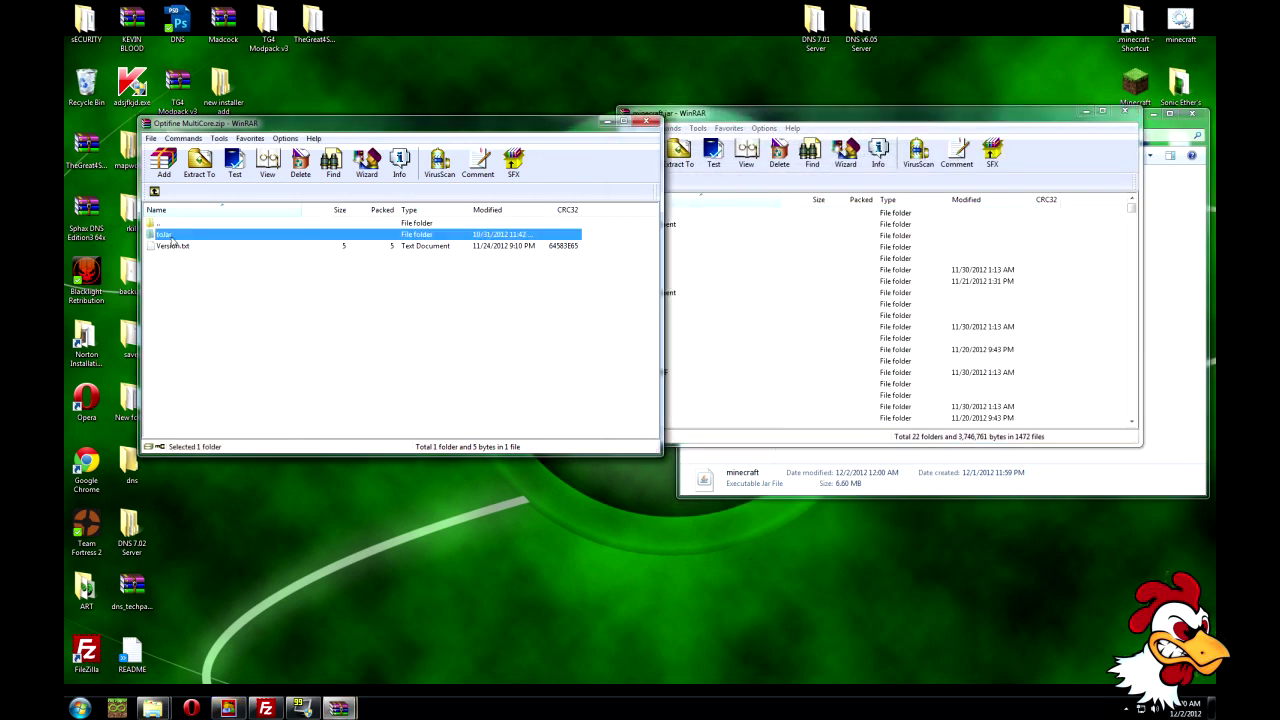
left_click_drag(585, 237, 488, 540)
left_click(872, 378)
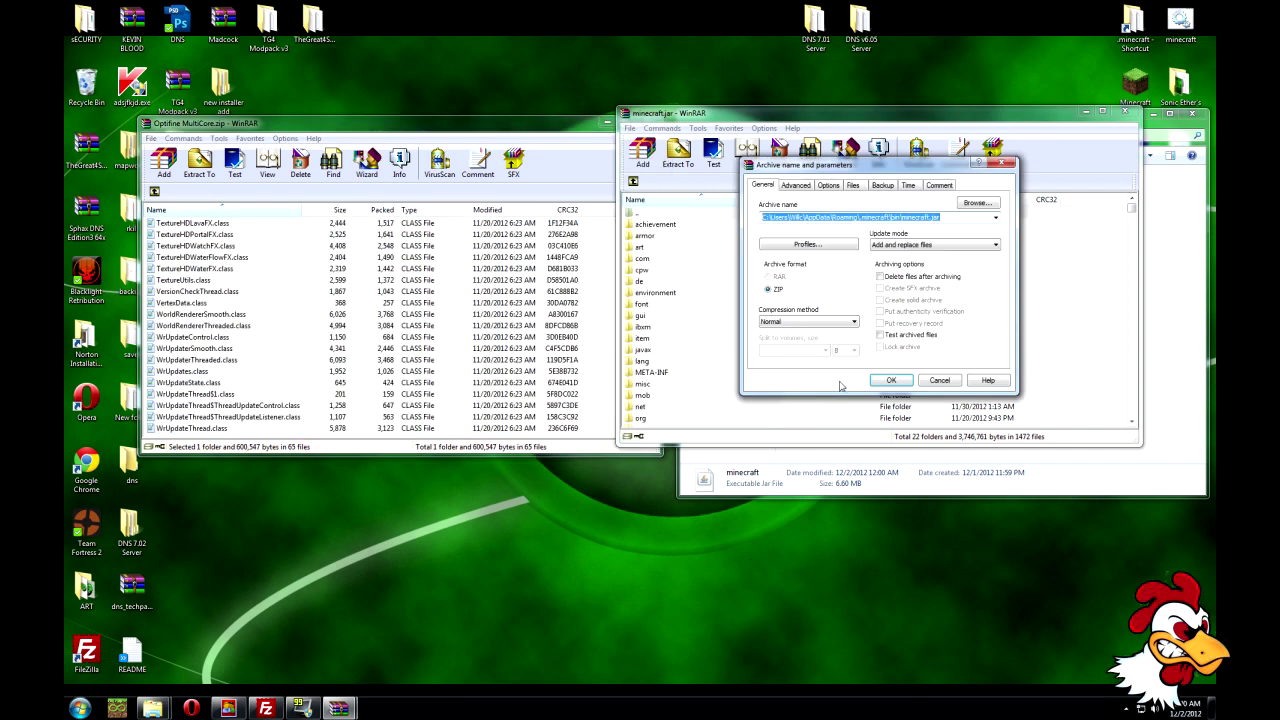
left_click(891, 380)
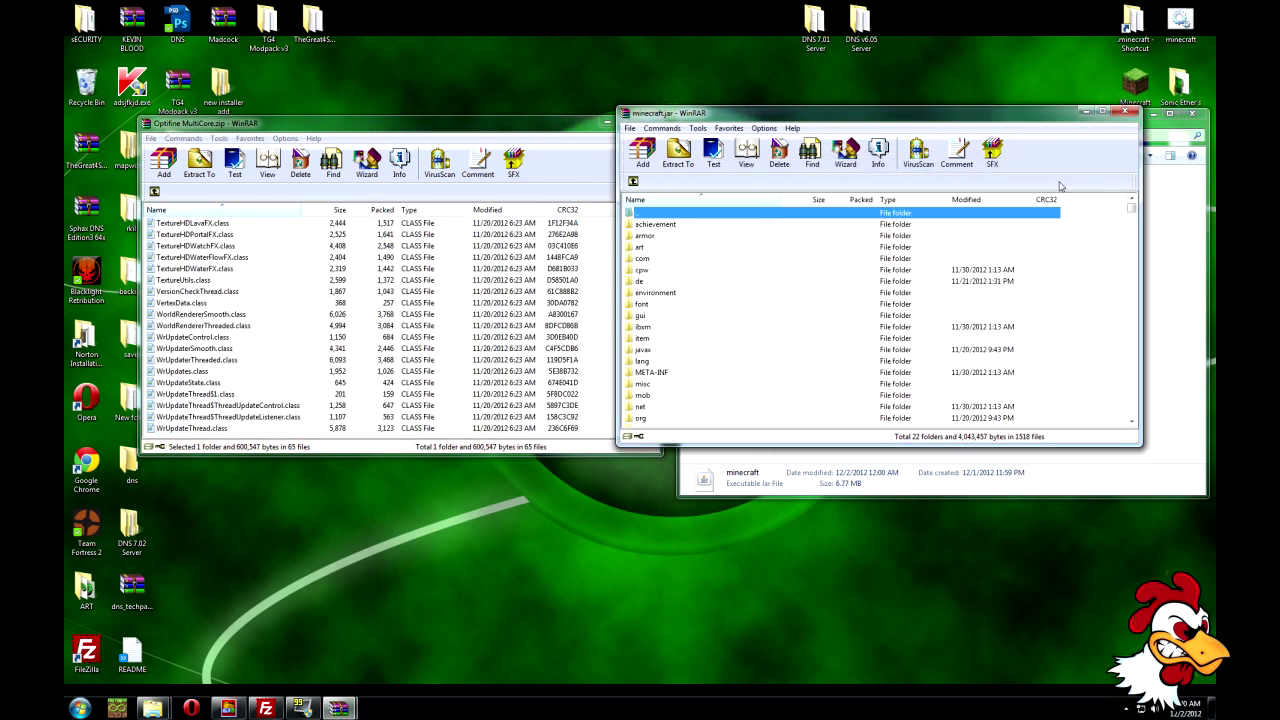
left_click(1124, 113)
left_click(649, 121)
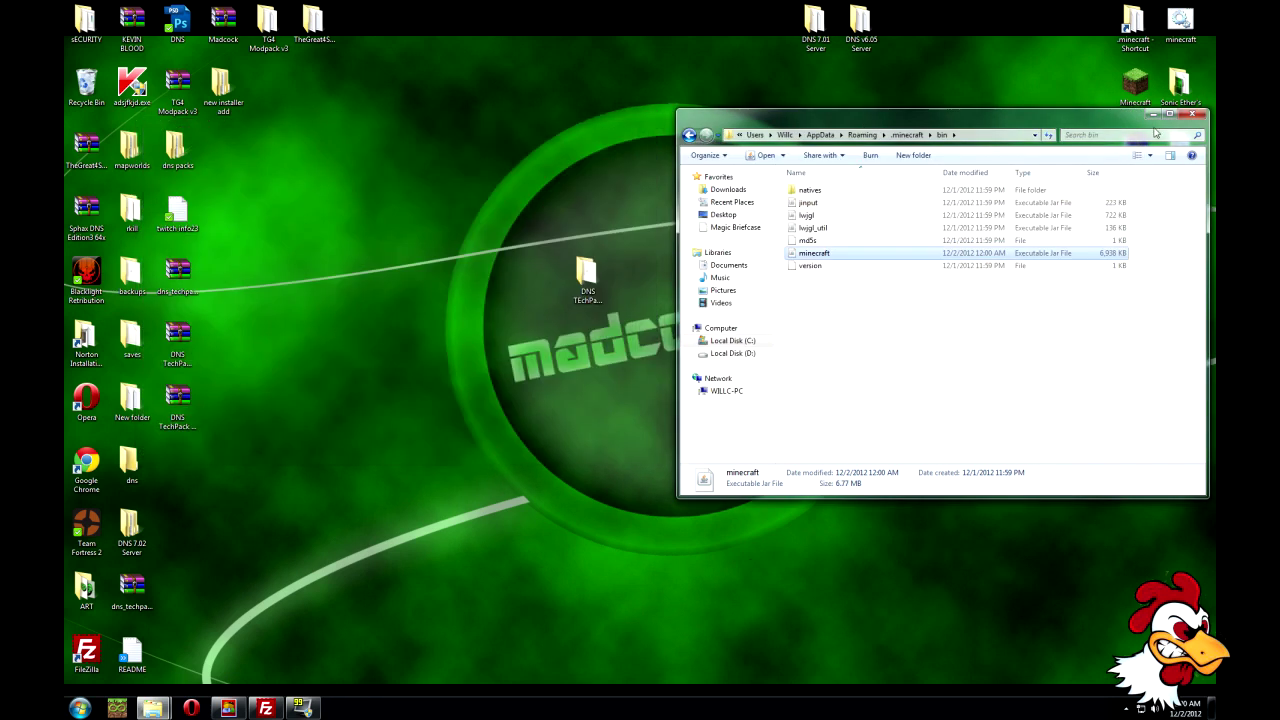
left_click(1190, 116)
Step: Launch Minecraft with the desktop minecraft batch file and log in, arranging the console and game window side by side
double_click(1180, 22)
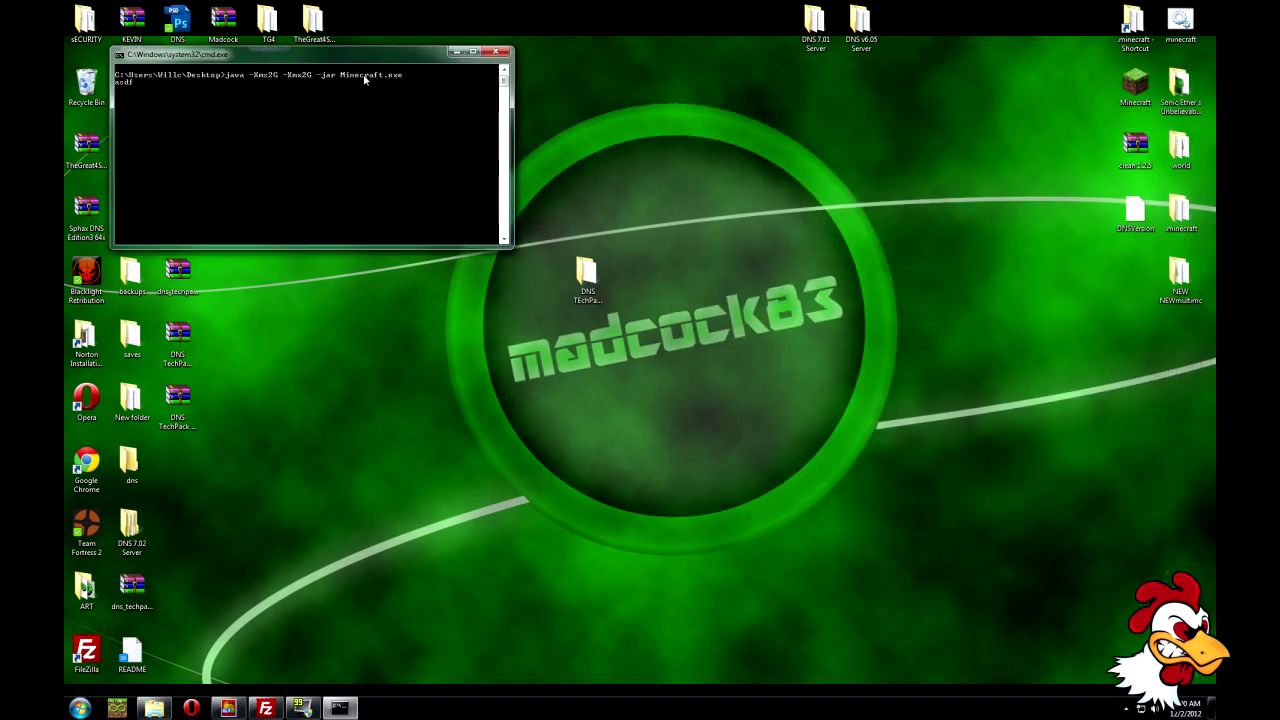
left_click(455, 51)
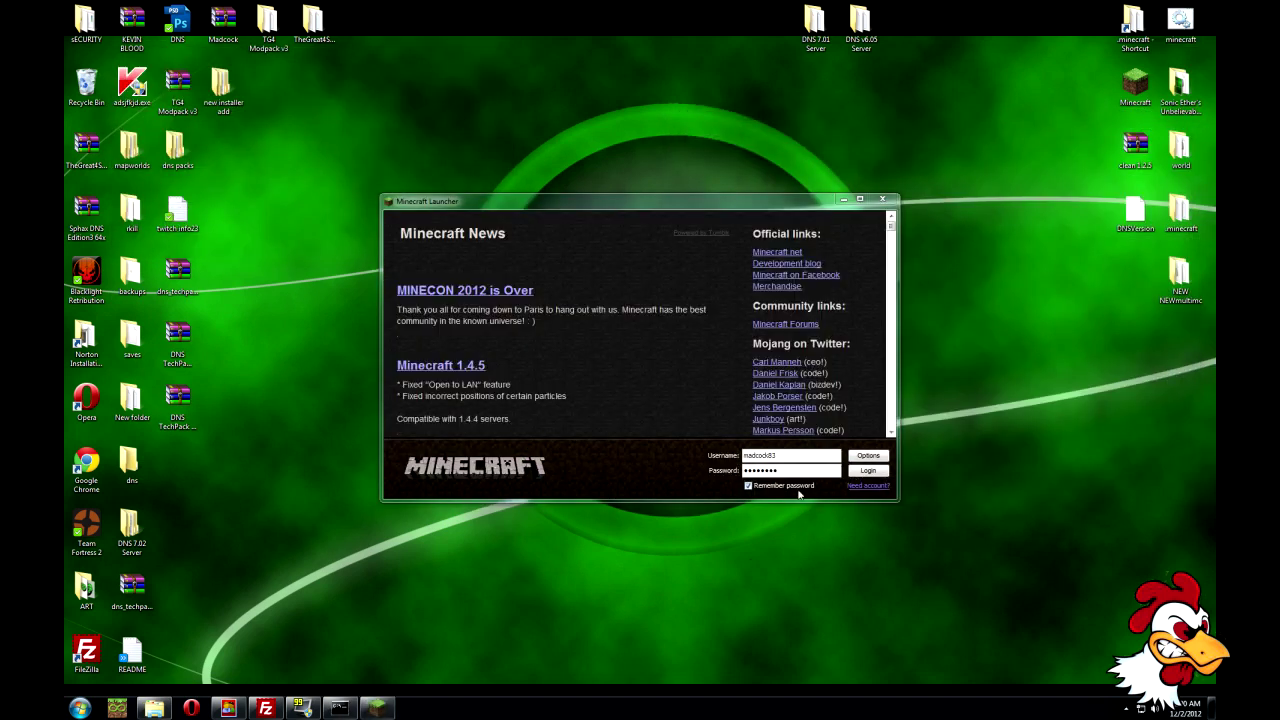
left_click(876, 472)
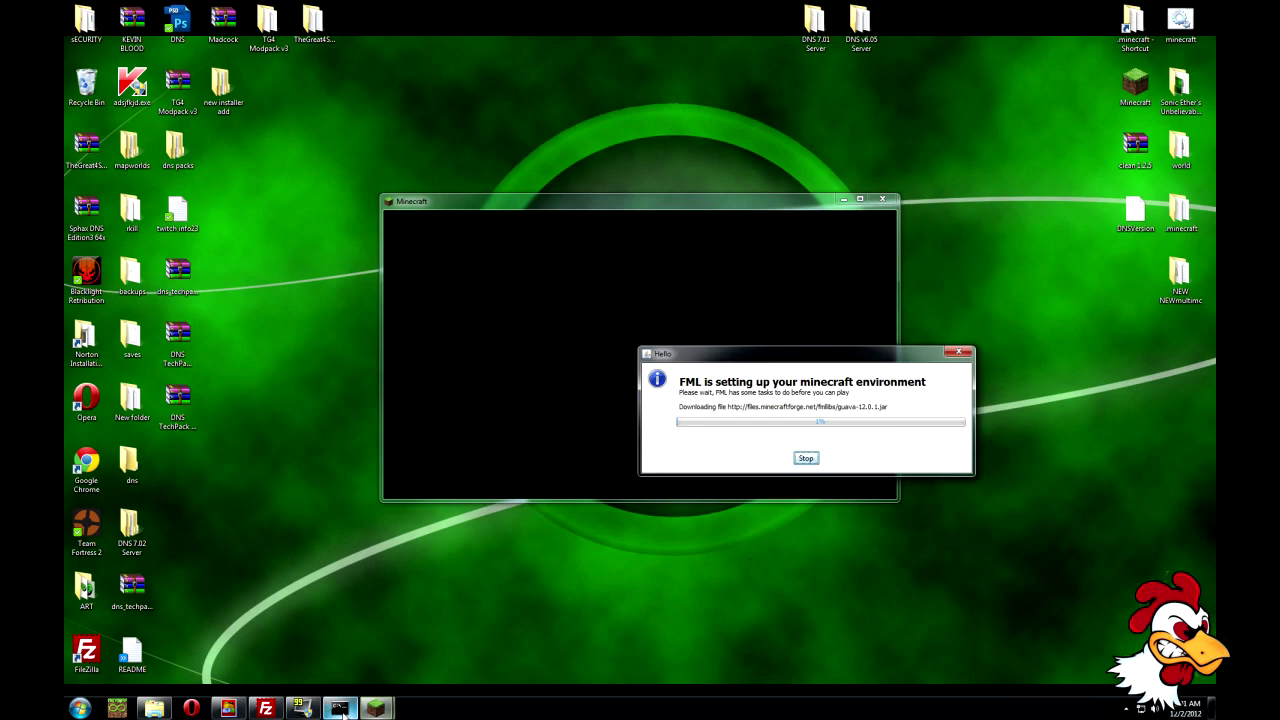
left_click(340, 708)
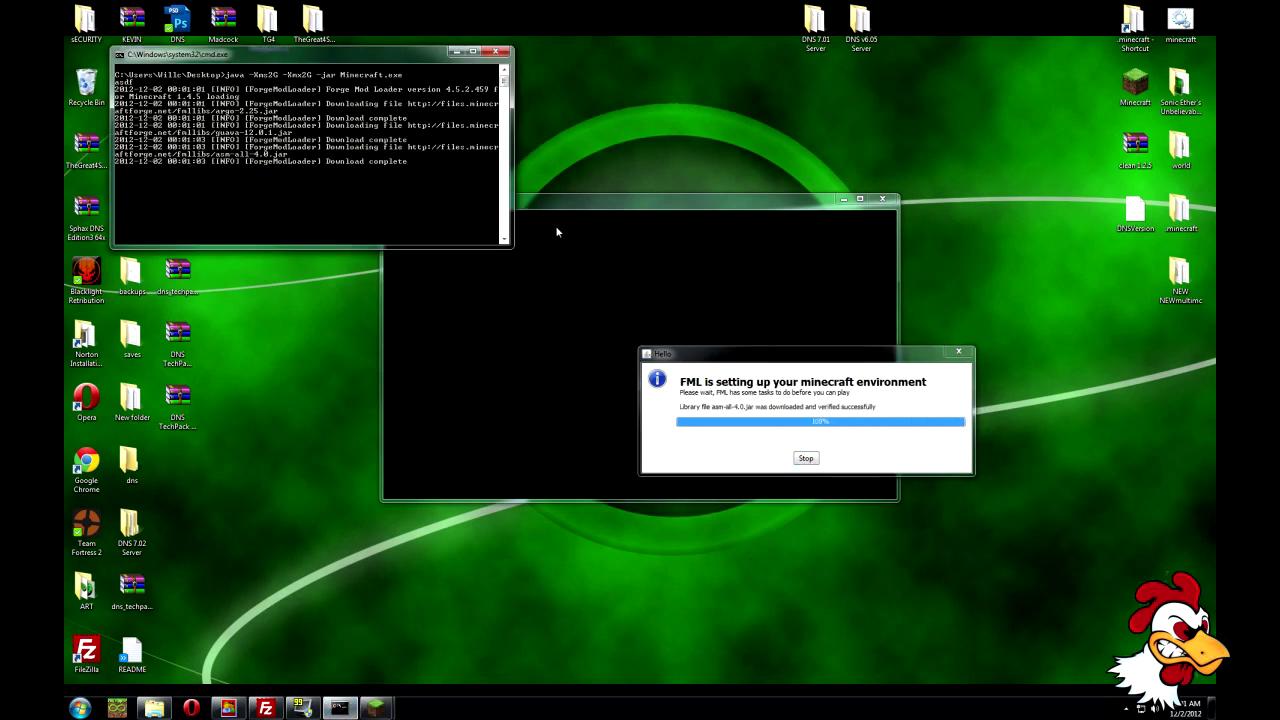
left_click_drag(574, 210, 738, 107)
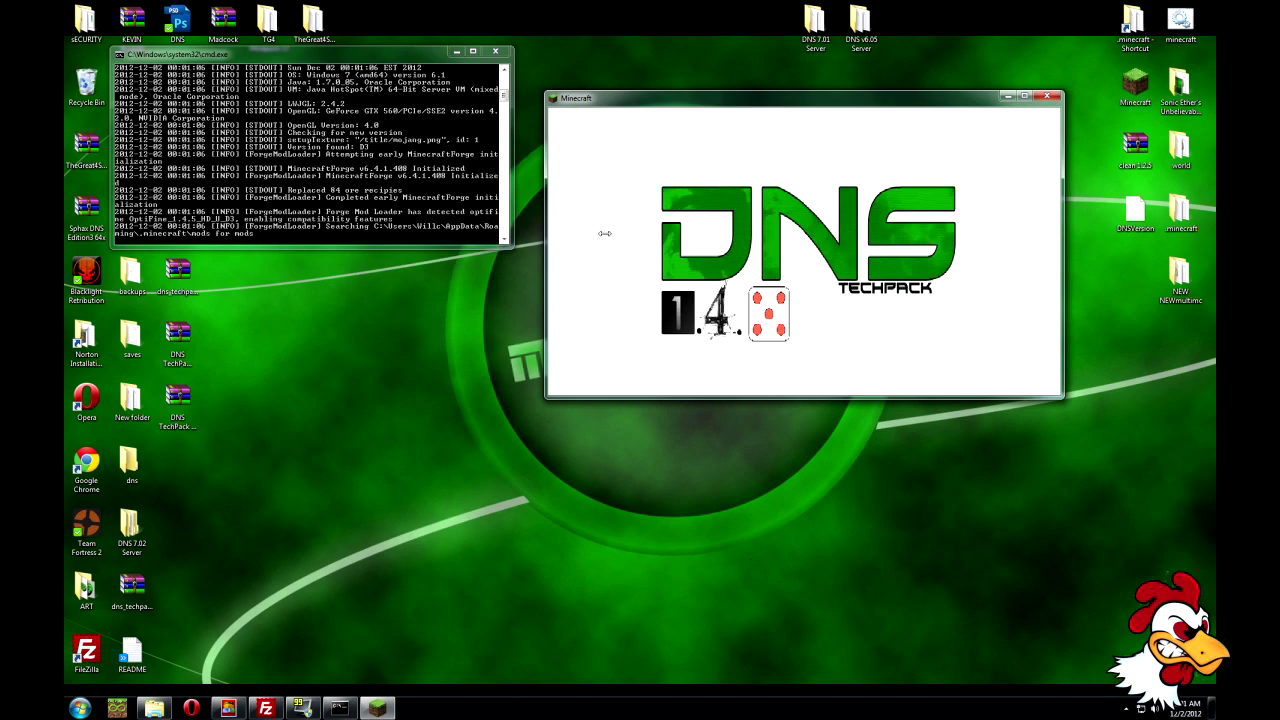